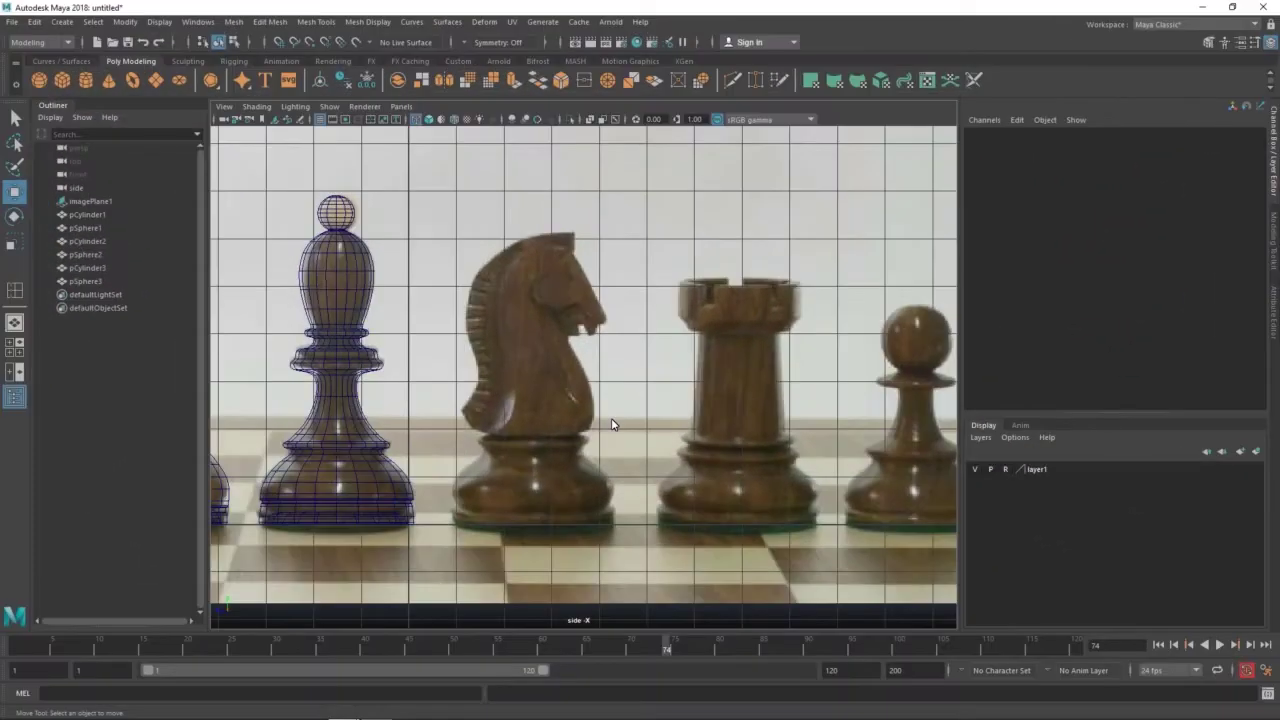
Drag out a new polygon cylinder in the side view over the chess reference
shift+right_drag(612, 425, 608, 457)
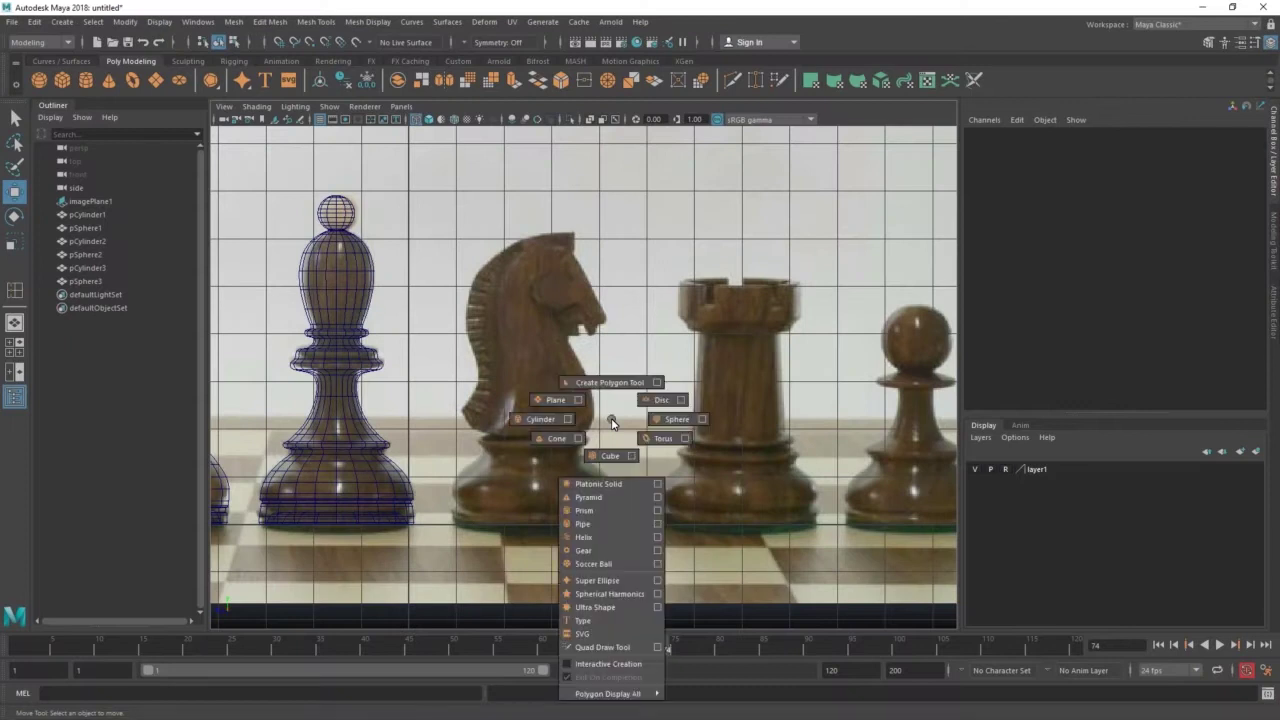
Place the cylinder under the knight and give it 30 axis subdivisions
drag(506, 530, 479, 530)
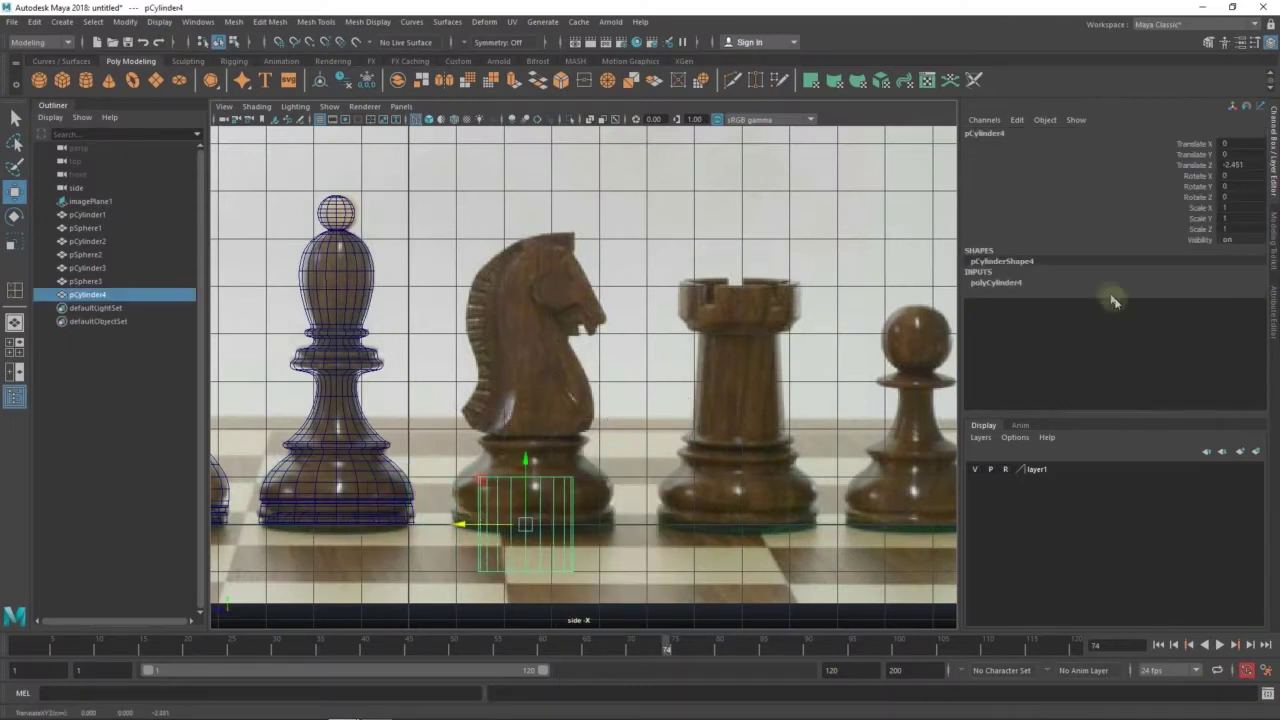
click(1001, 283)
click(1233, 304)
text(30)
key(Return)
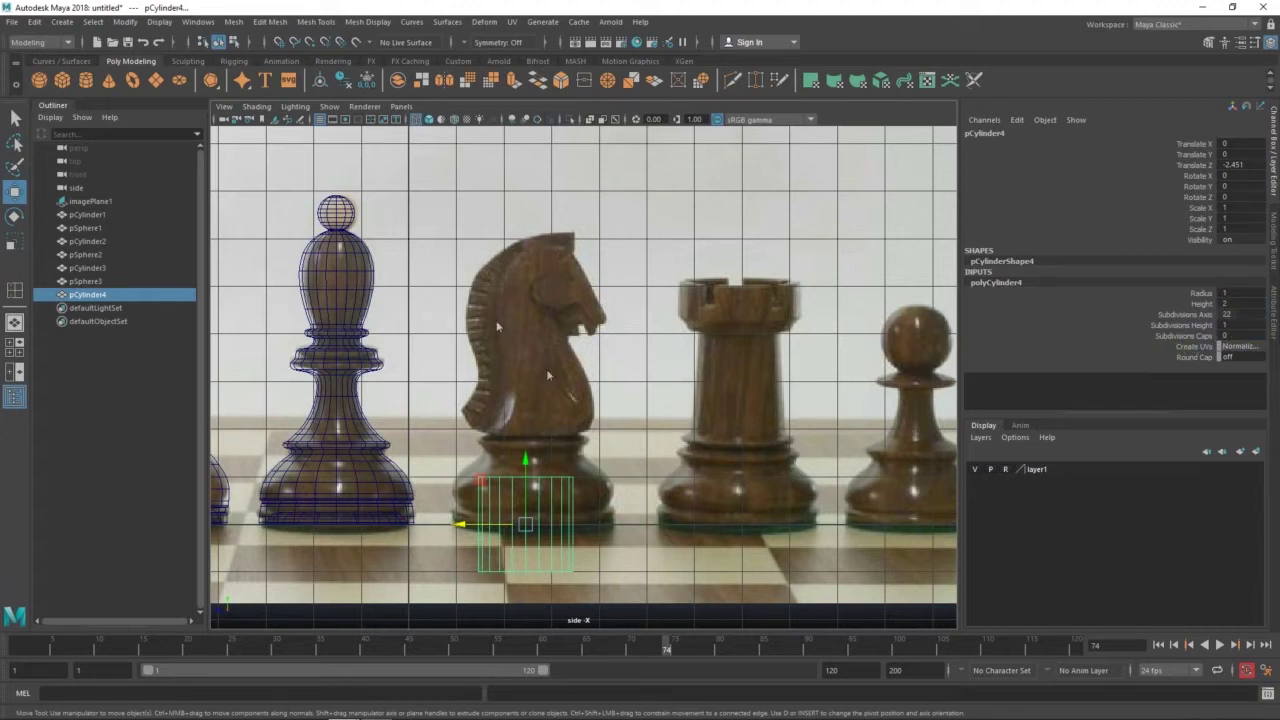
Scale the cylinder flat and wide to match the knight's base footprint
scroll(496, 320, up, 3)
drag(488, 494, 494, 494)
key(r)
mouse_move(494, 435)
mouse_down()
mouse_move(494, 486)
mouse_move(586, 486)
mouse_up()
mouse_move(494, 420)
mouse_down()
mouse_move(497, 470)
mouse_move(450, 485)
mouse_up()
key(w)
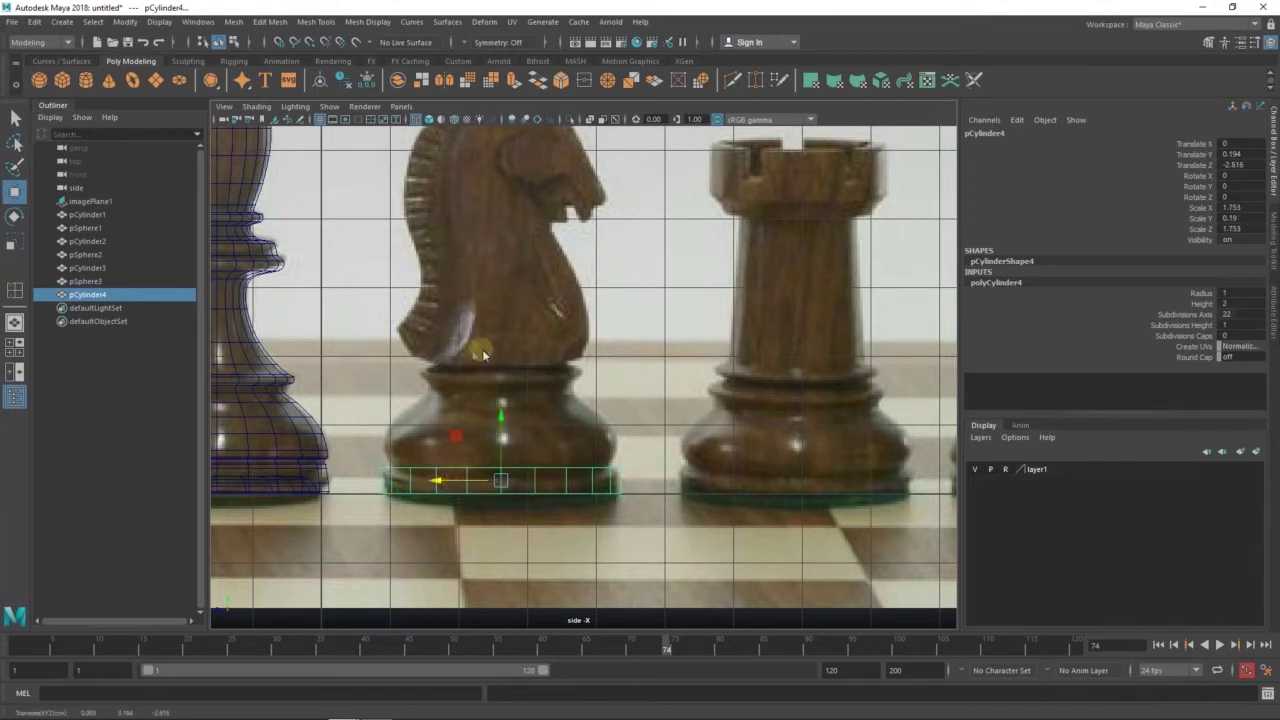
Raise the cylinder's top ring of vertices to the first ledge
right_drag(483, 354, 640, 551)
drag(349, 486, 640, 455)
mouse_move(500, 470)
mouse_down()
mouse_move(503, 428)
mouse_move(500, 457)
mouse_up()
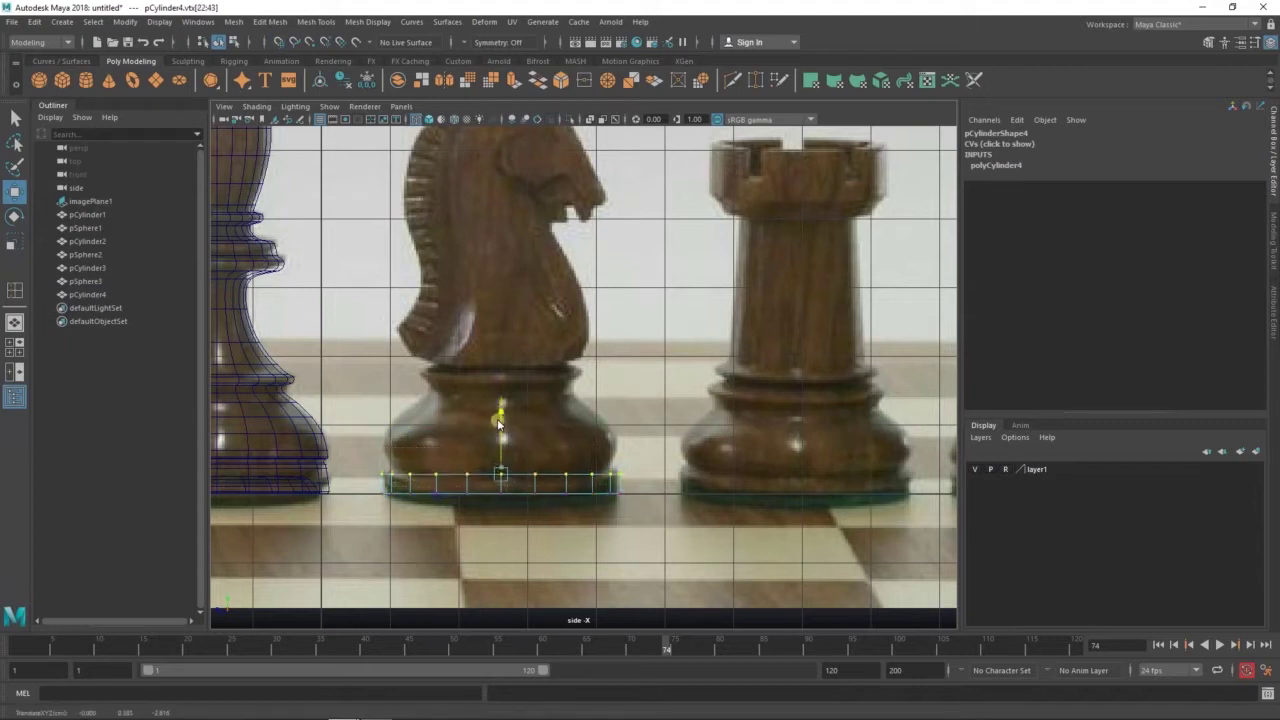
Select the cylinder's top cap face and extrude it
key(space)
key(space)
mouse_move(694, 351)
alt+mouse_down()
mouse_move(640, 340)
mouse_move(665, 335)
mouse_move(674, 371)
alt+mouse_up()
right_drag(666, 230, 666, 290)
click(583, 378)
key(space)
key(space)
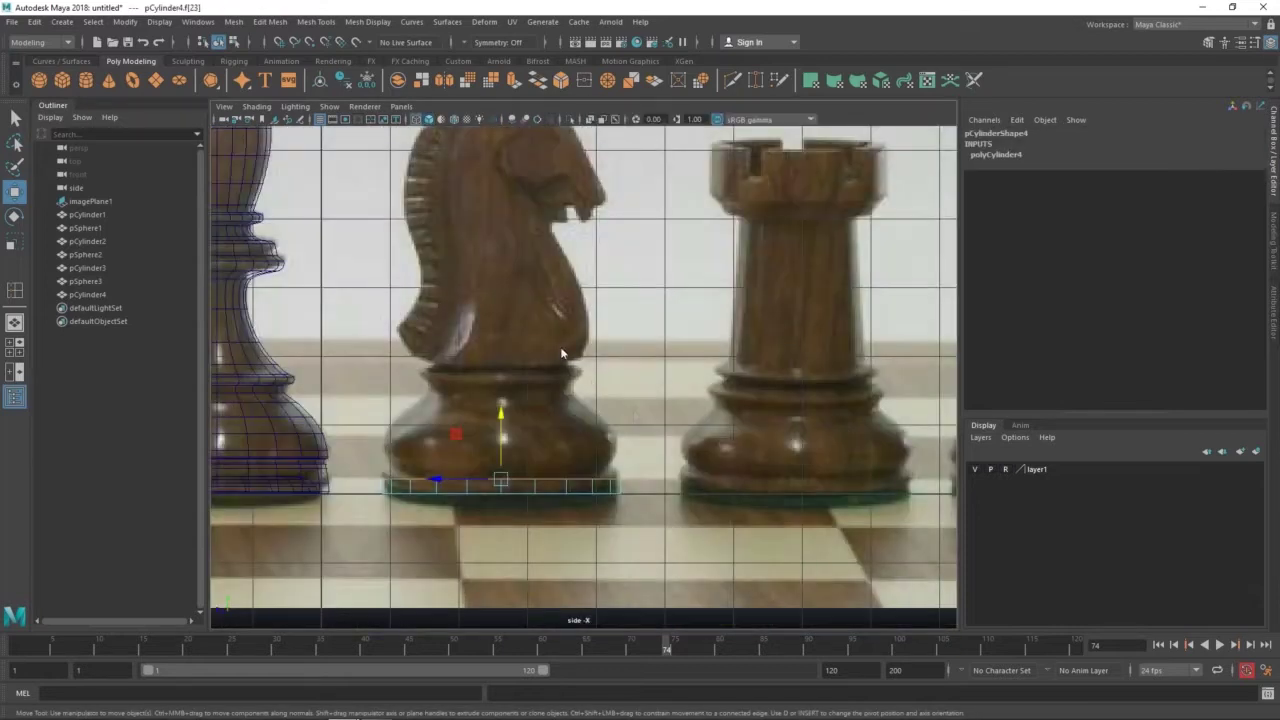
scroll(561, 352, up, 3)
key(ctrl+e)
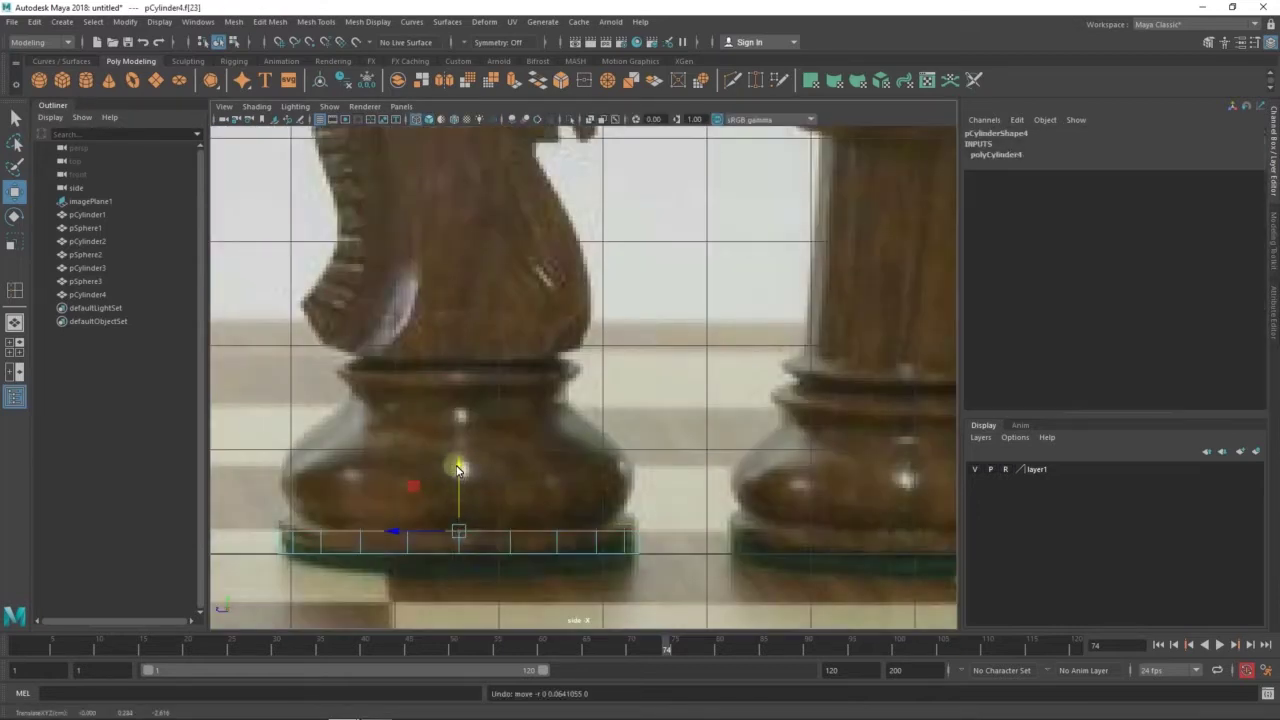
Stack extrusions up the base and lower an edge loop to fit the reference
drag(457, 470, 458, 460)
key(ctrl+e)
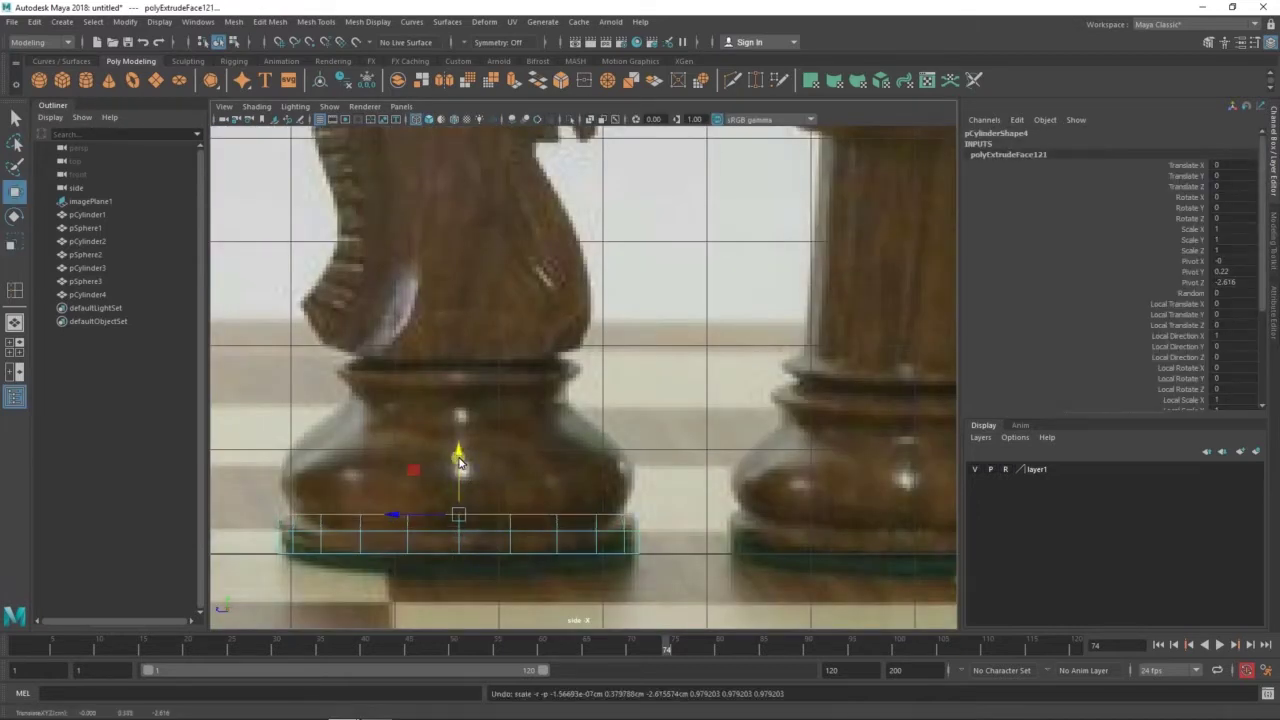
drag(458, 520, 455, 460)
key(ctrl+e)
right_drag(664, 322, 652, 290)
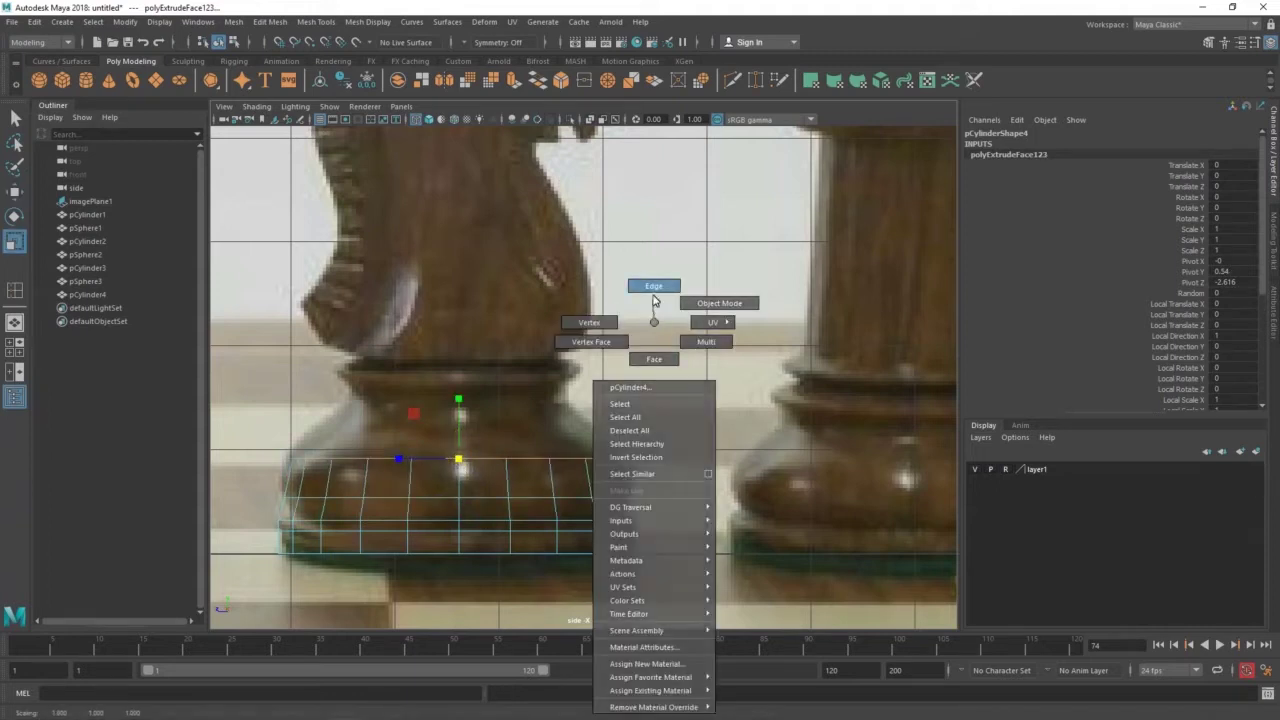
double_click(600, 498)
mouse_move(474, 502)
mouse_down()
mouse_move(528, 520)
mouse_move(441, 525)
mouse_up()
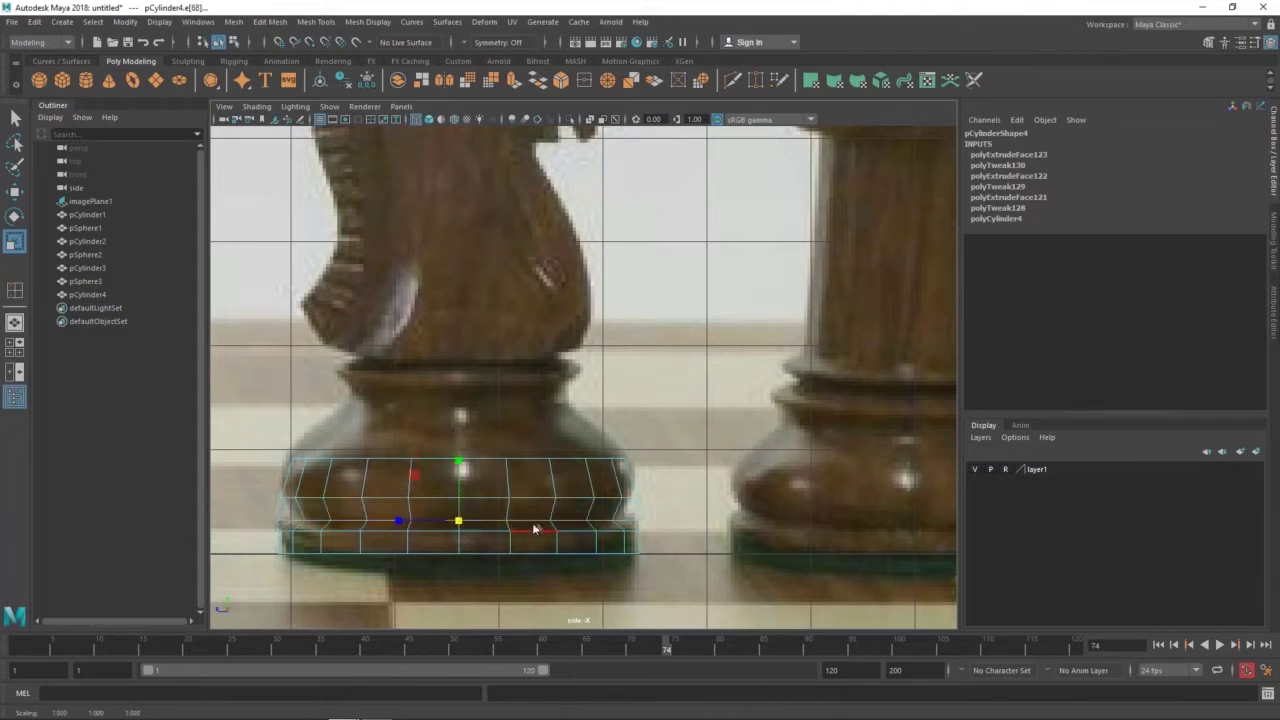
Extrude the top rings upward, narrowing them toward the neck
click(481, 461)
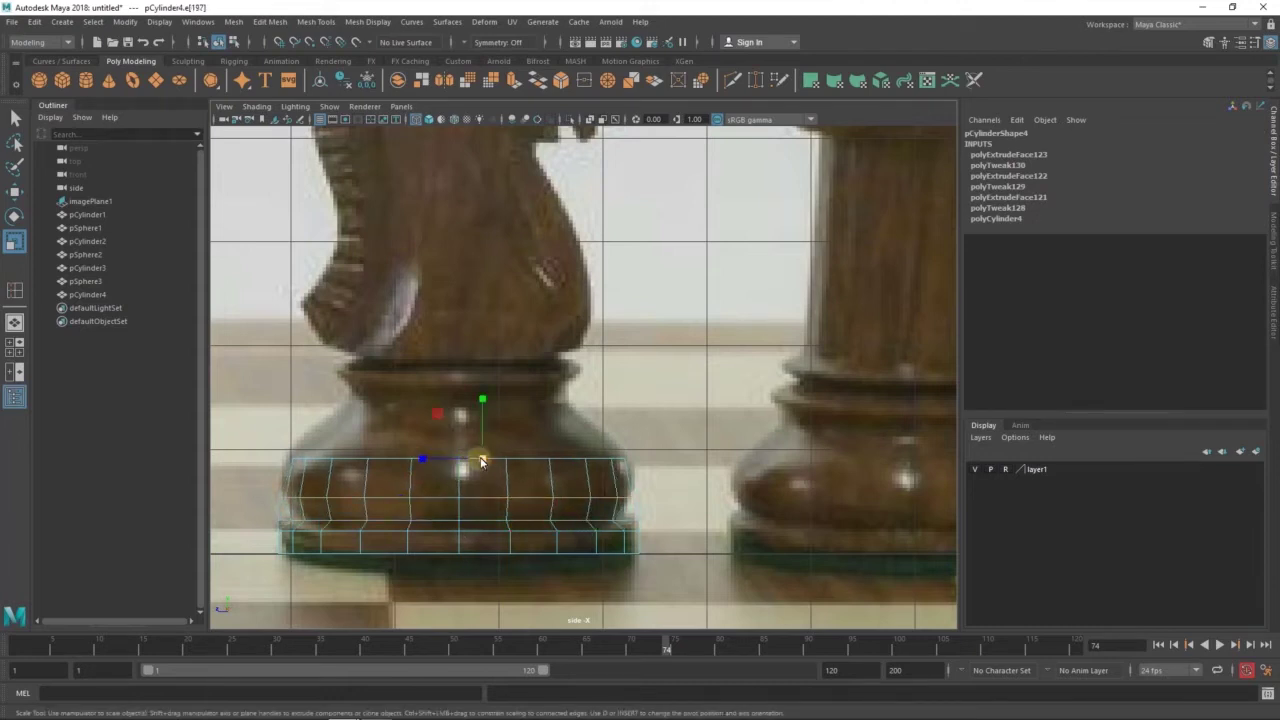
right_drag(543, 330, 485, 325)
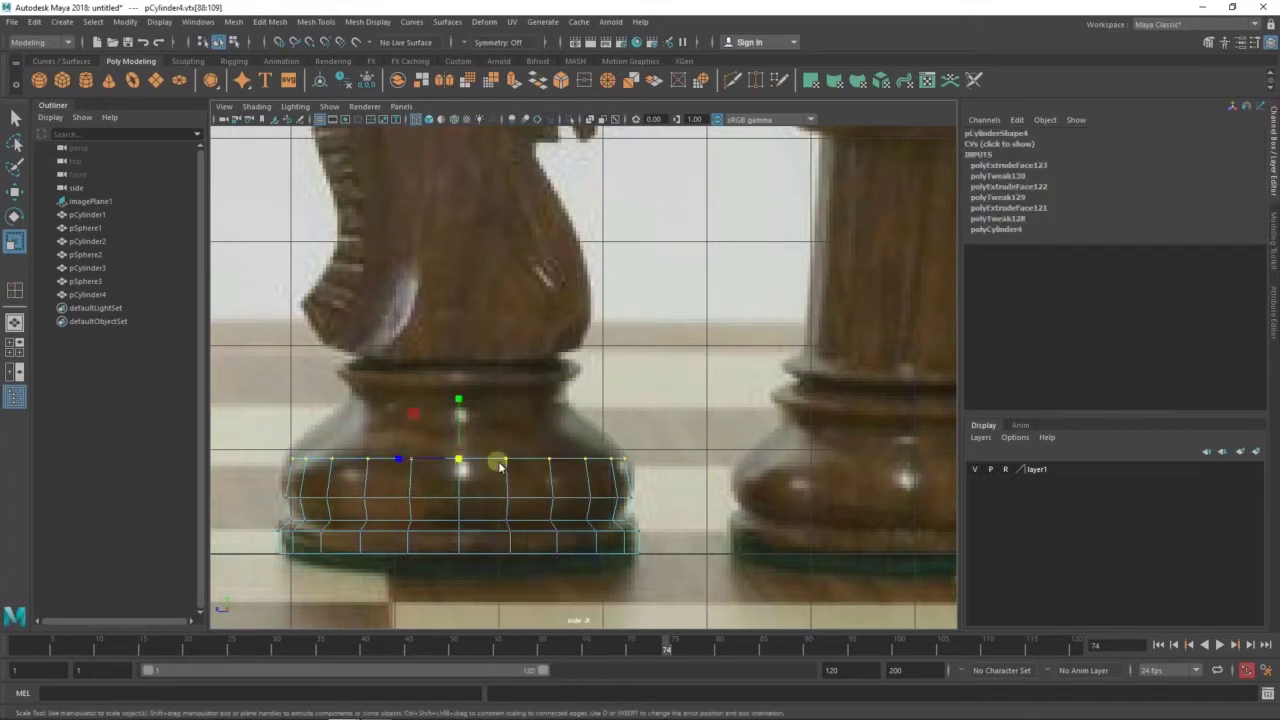
key(r)
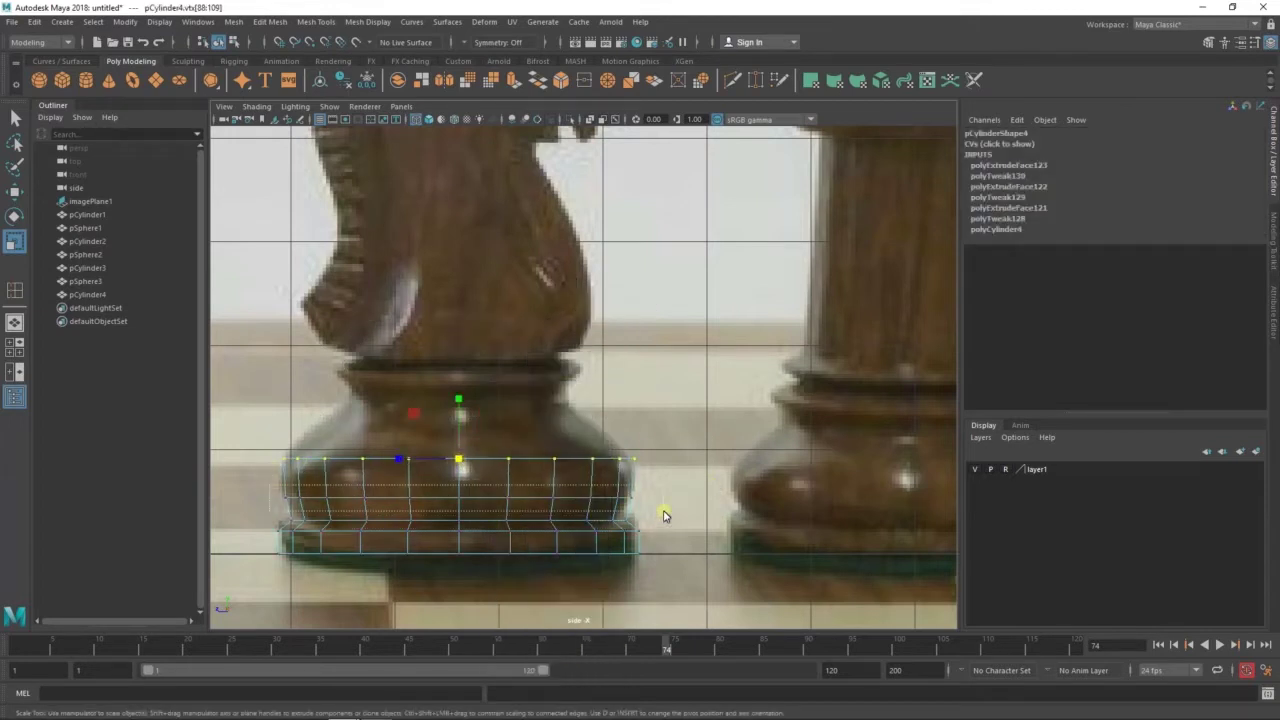
shift+right_drag(465, 462, 500, 420)
shift+drag(440, 418, 437, 395)
key(w)
mouse_move(458, 370)
shift+mouse_down()
mouse_move(458, 353)
mouse_move(436, 390)
shift+mouse_up()
Stack and scale further rings up to the collar below the head
key(r)
key(w)
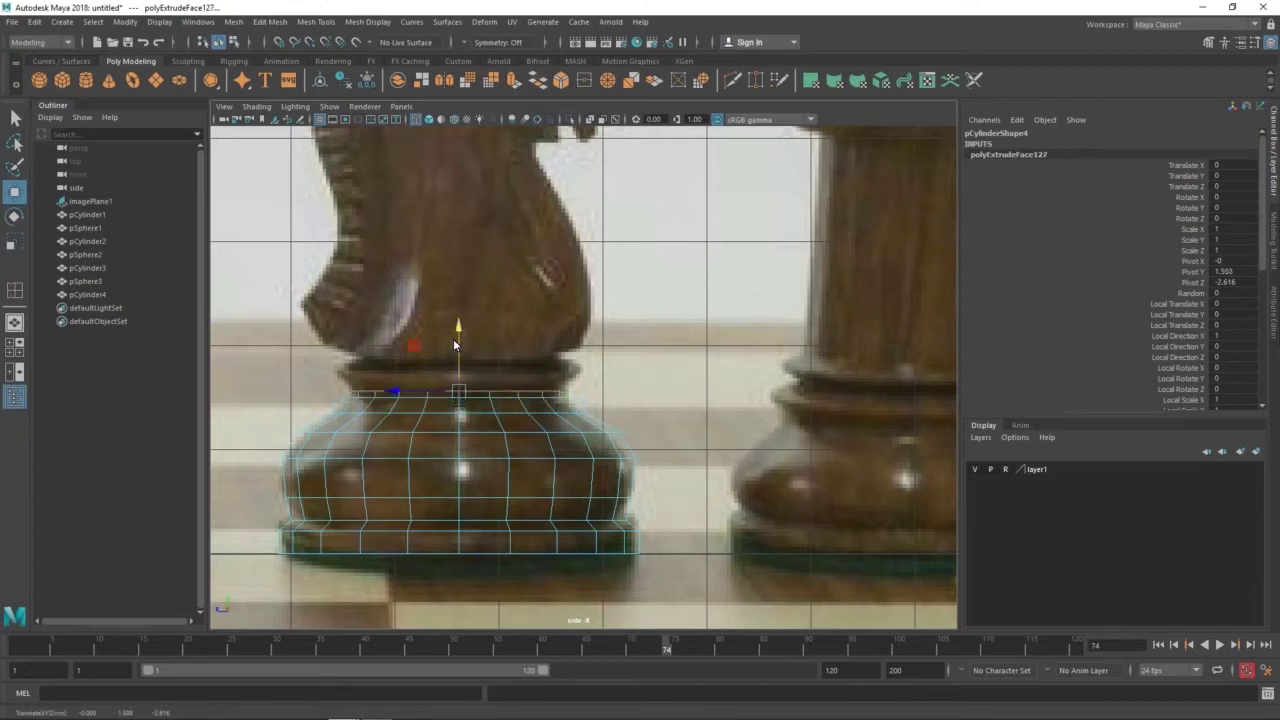
shift+drag(458, 338, 460, 330)
key(r)
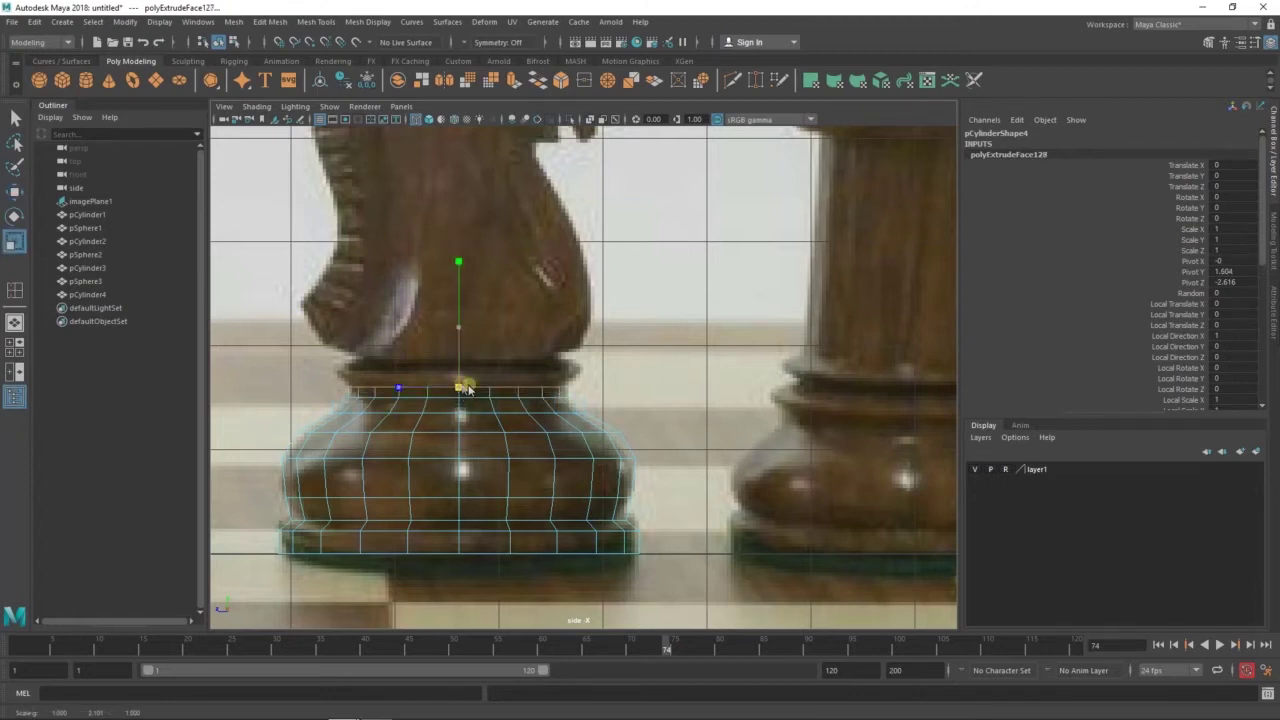
key(w)
shift+drag(458, 380, 455, 337)
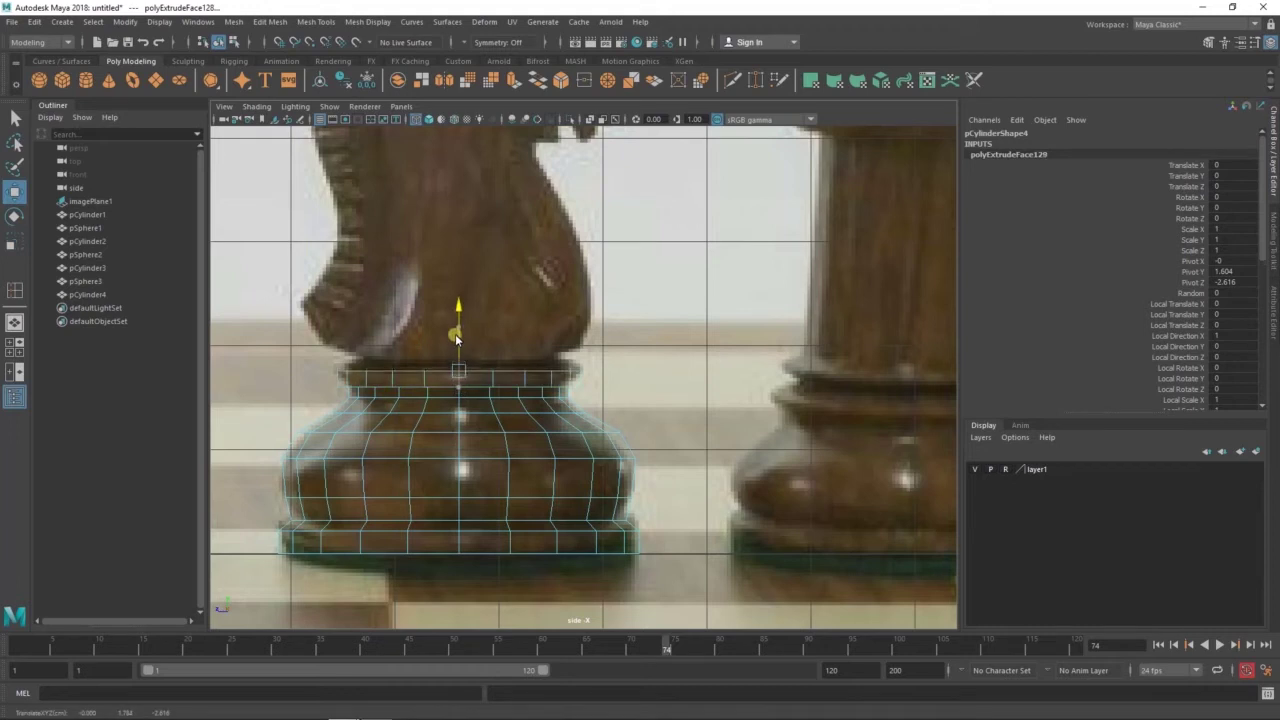
shift+drag(455, 335, 457, 324)
key(F8)
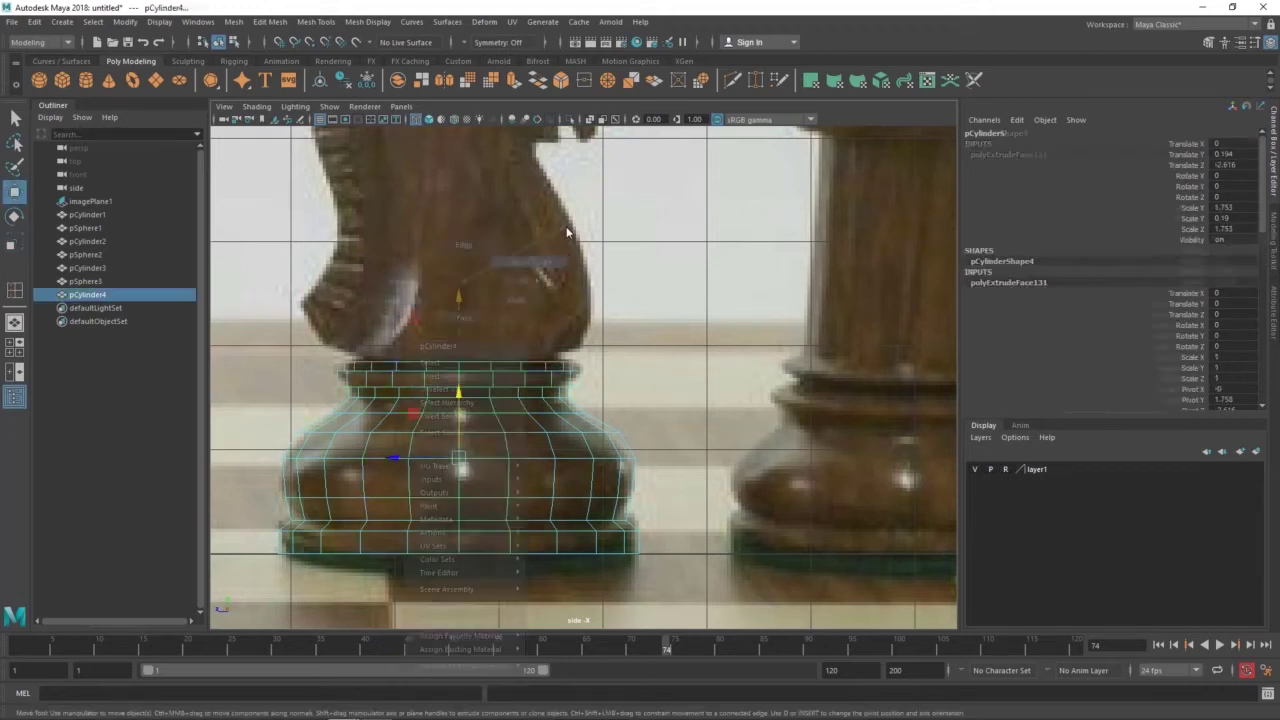
shift+right_drag(566, 226, 568, 401)
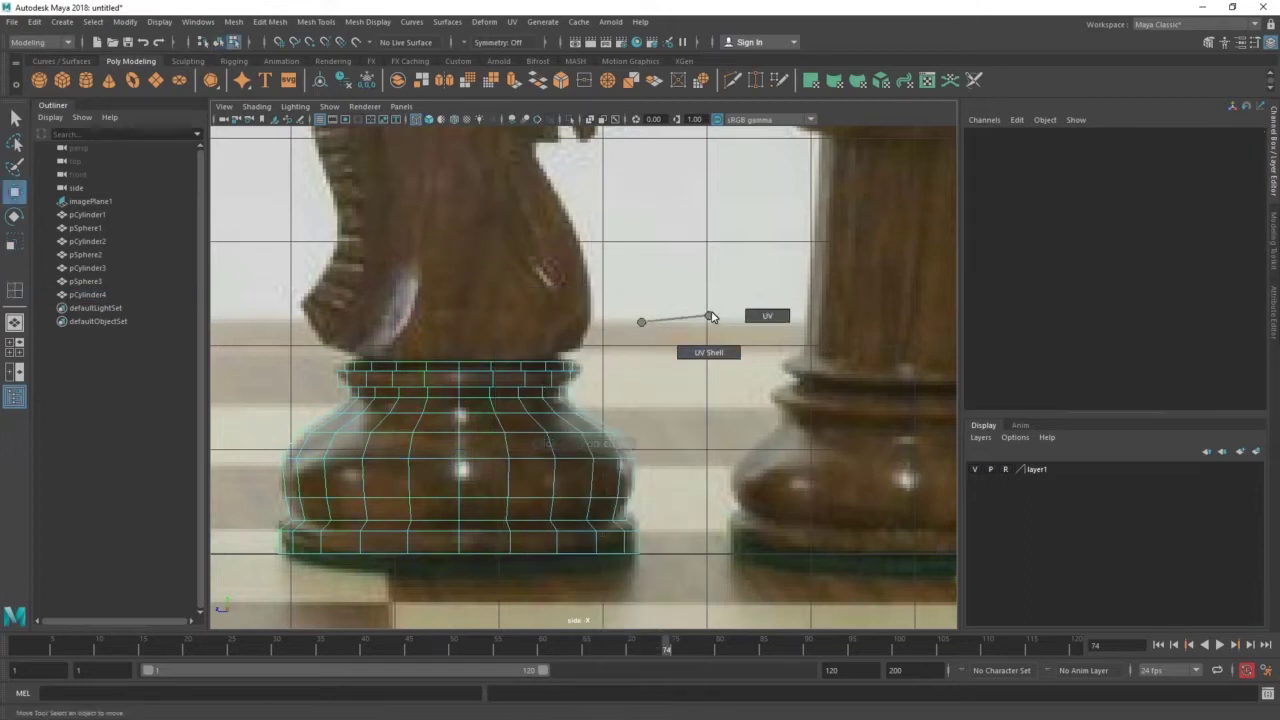
Extrude the base's top cap inward and sink it to form a recess
right_drag(640, 322, 705, 296)
alt+drag(689, 313, 682, 443)
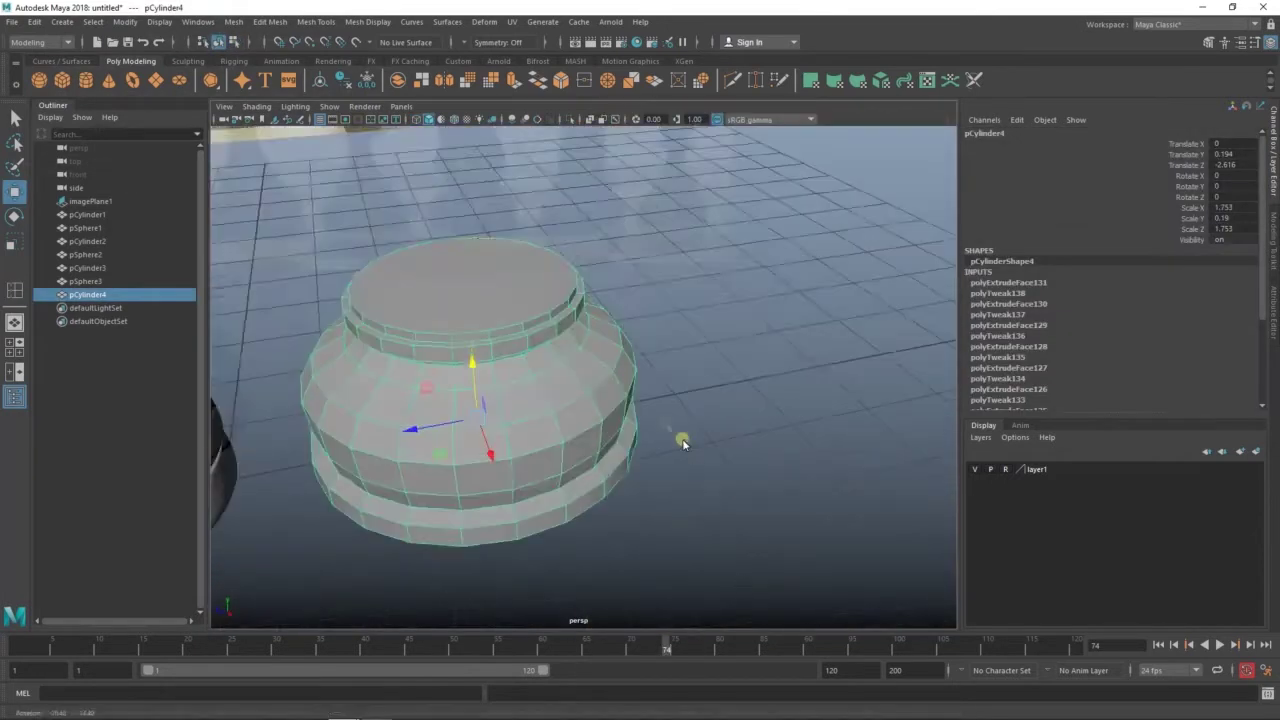
click(509, 309)
key(ctrl+e)
alt+drag(449, 283, 491, 314)
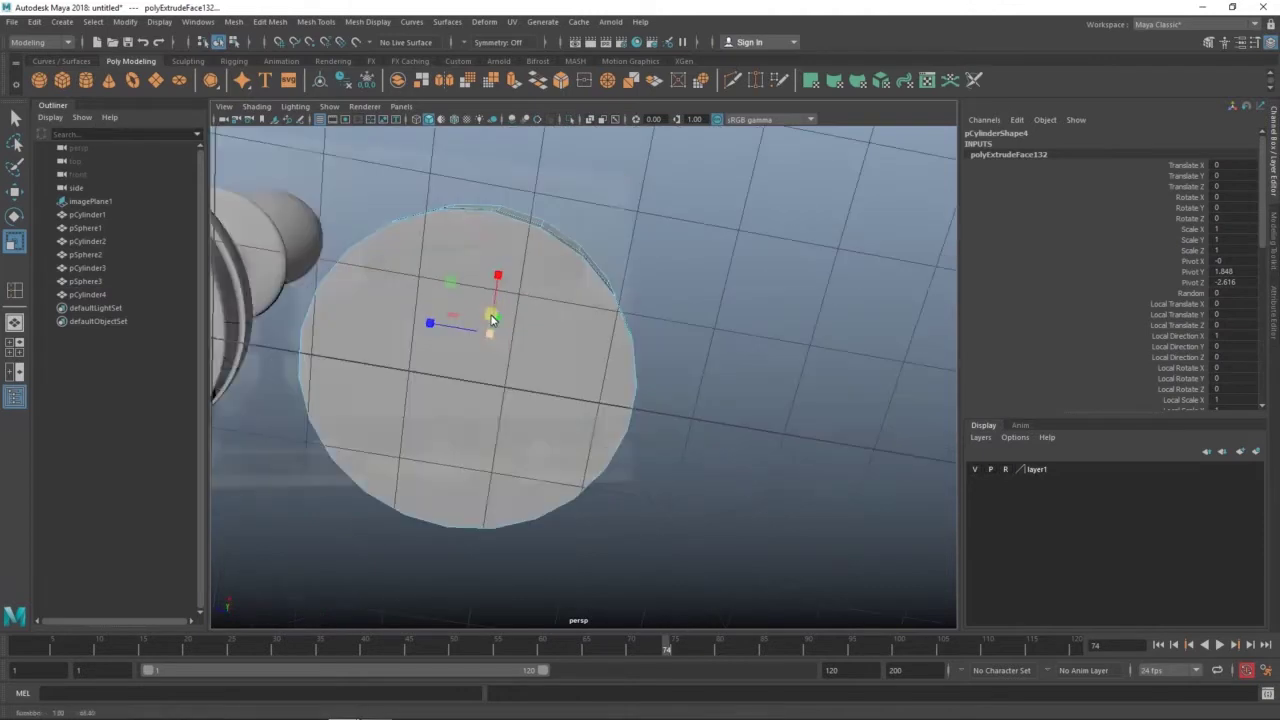
key(ctrl+e)
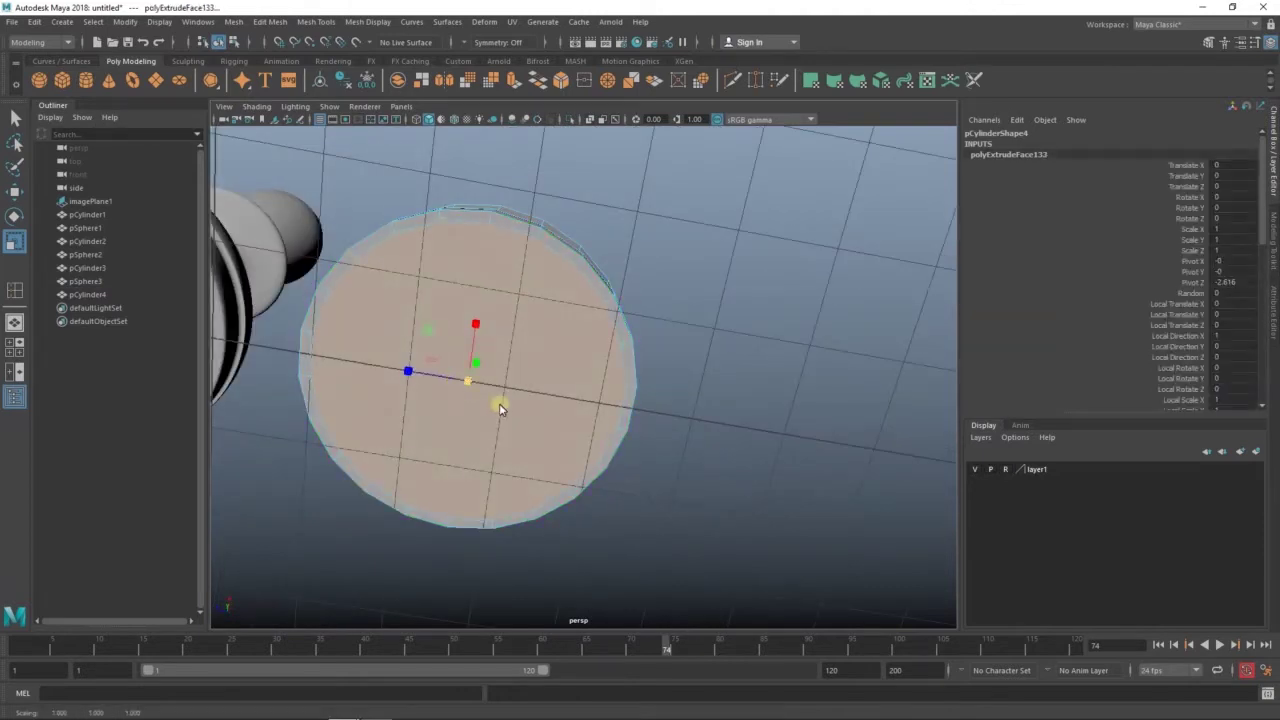
key(w)
mouse_move(501, 408)
alt+mouse_down()
mouse_move(491, 393)
mouse_move(474, 420)
mouse_move(475, 395)
alt+mouse_up()
key(ctrl+e)
key(ctrl+e)
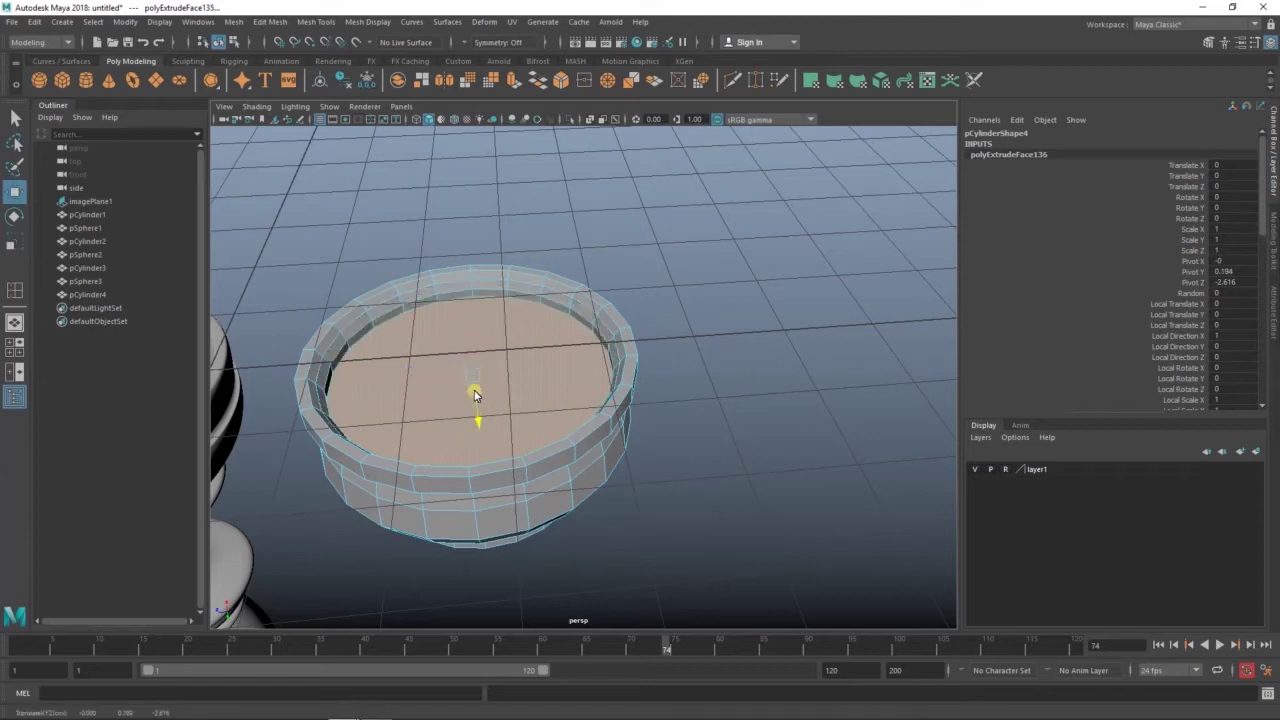
Scale the inner face and bevel the top rim edge loop
key(r)
mouse_move(600, 360)
alt+mouse_down()
mouse_move(623, 349)
mouse_move(645, 378)
mouse_move(657, 329)
alt+mouse_up()
double_click(670, 323)
shift+right_drag(670, 320, 796, 148)
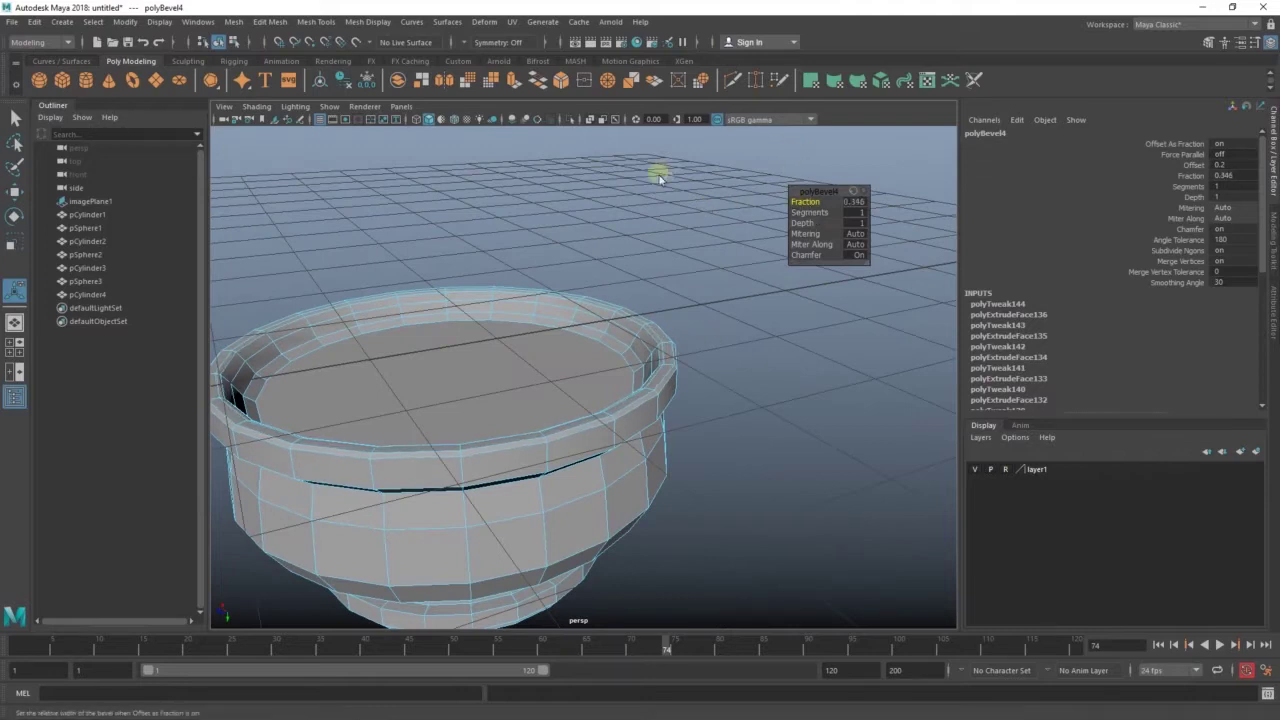
right_drag(624, 190, 700, 190)
Check the base with smooth preview, then return to the side view
alt+drag(623, 443, 543, 375)
key(3)
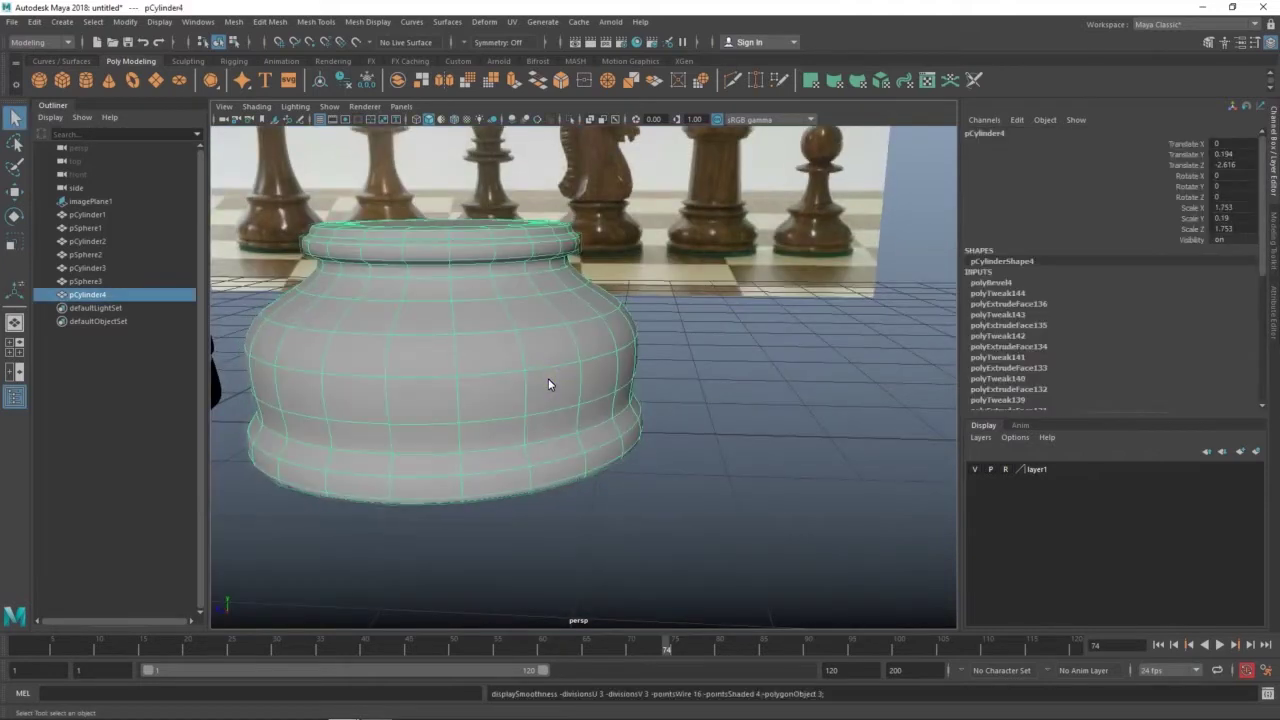
key(1)
key(space)
key(space)
scroll(696, 337, down, 5)
click(614, 460)
scroll(602, 294, up, 8)
shift+right_click(638, 260)
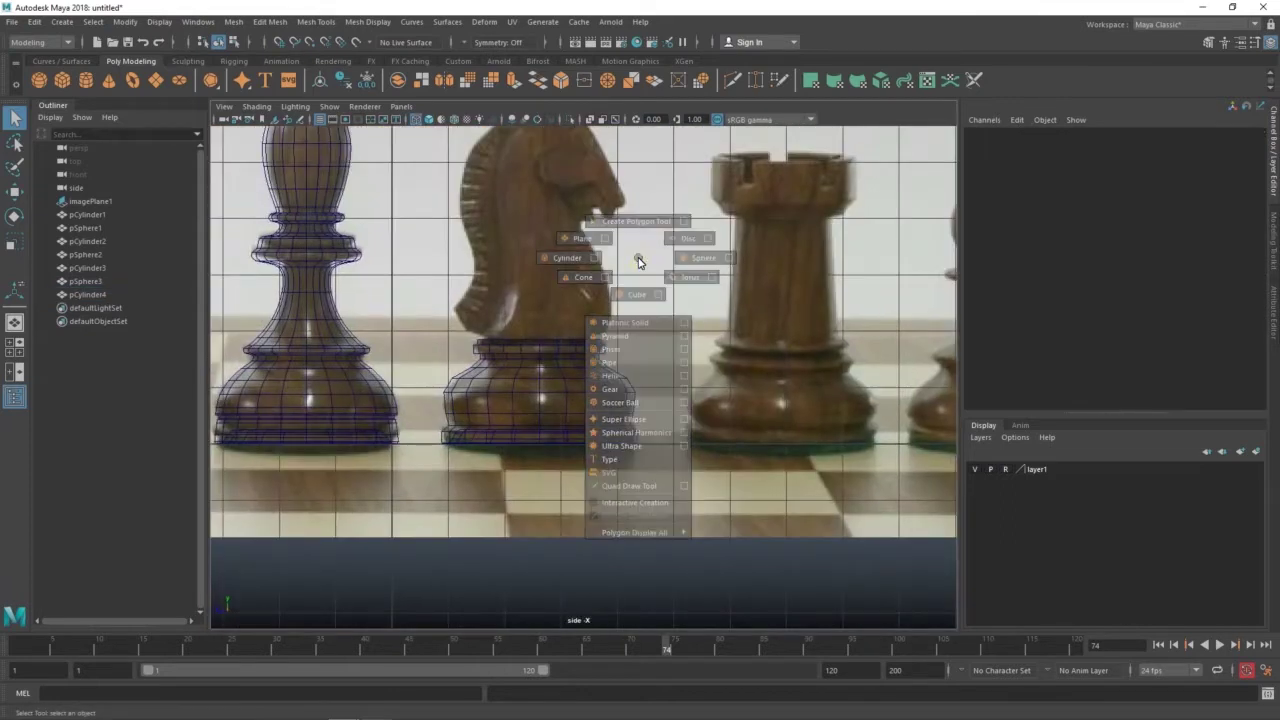
Create a polygon cube and move it up above the knight's base
click(637, 294)
key(w)
drag(398, 432, 541, 313)
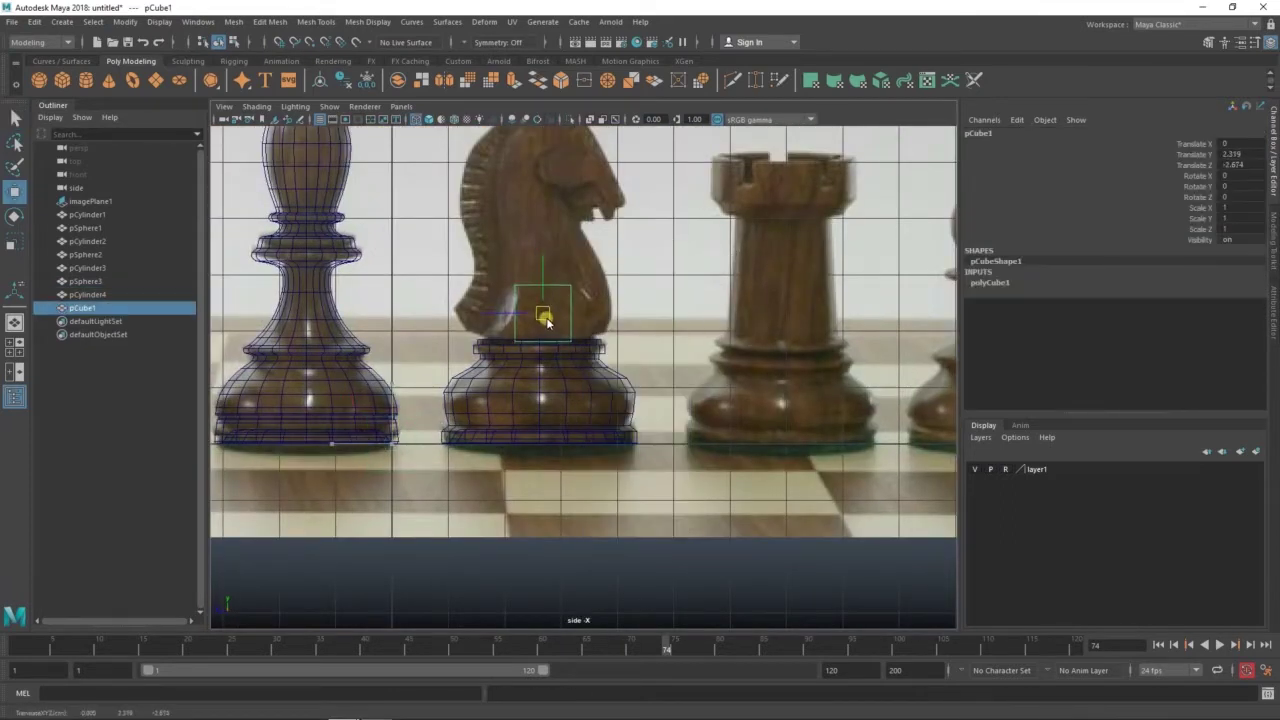
key(f)
scroll(550, 271, down, 6)
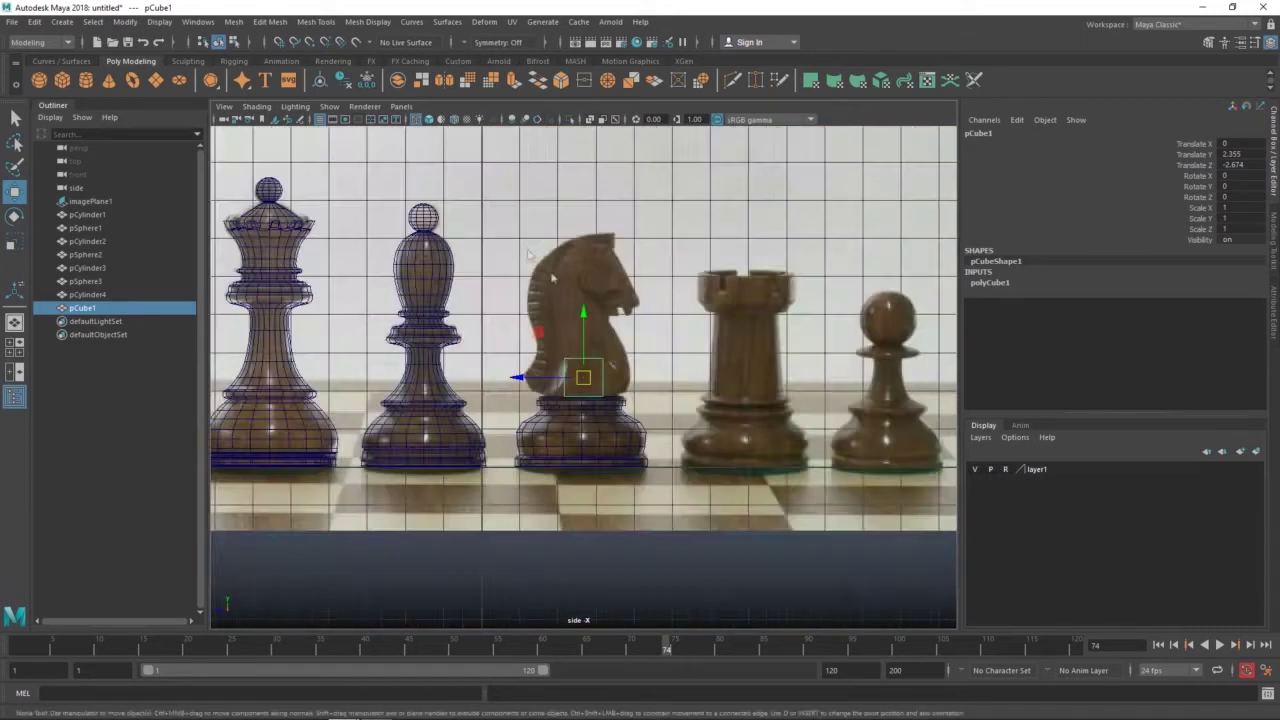
scroll(595, 389, up, 3)
Scale the cube into a flat, wide slab resting on the base
key(r)
drag(520, 378, 496, 378)
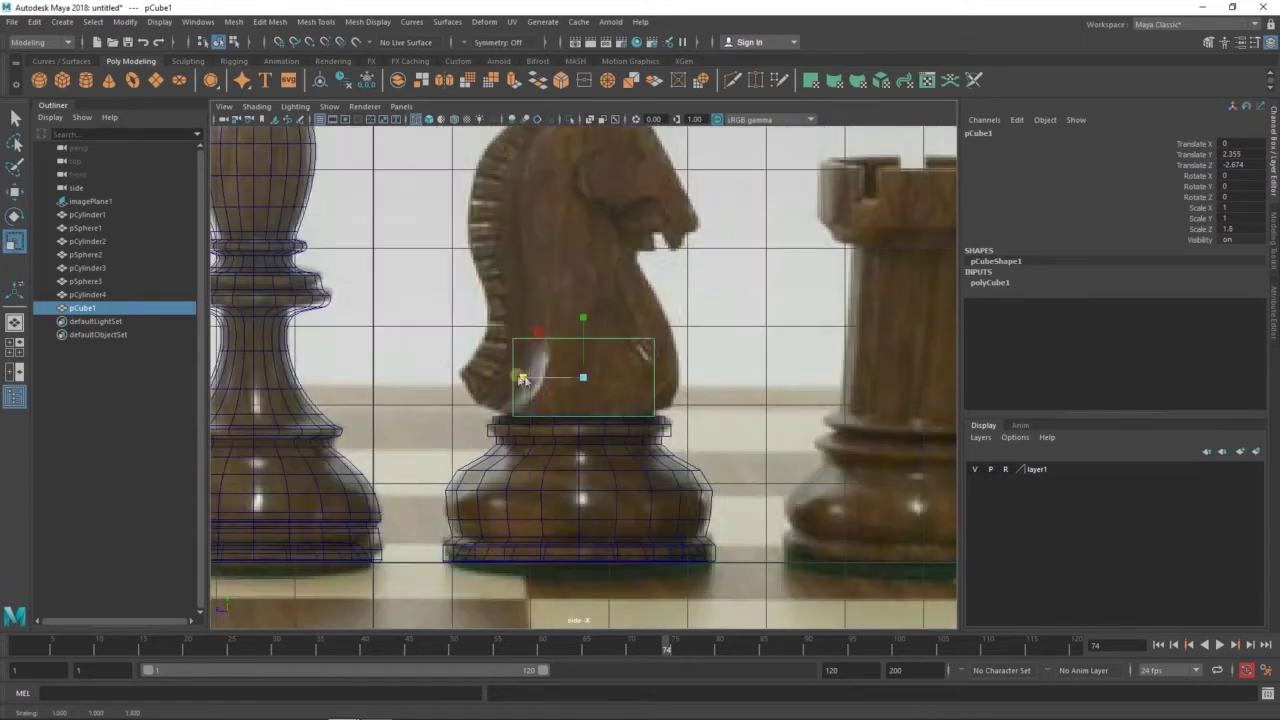
drag(587, 320, 584, 341)
key(w)
key(r)
key(w)
scroll(587, 336, up, 2)
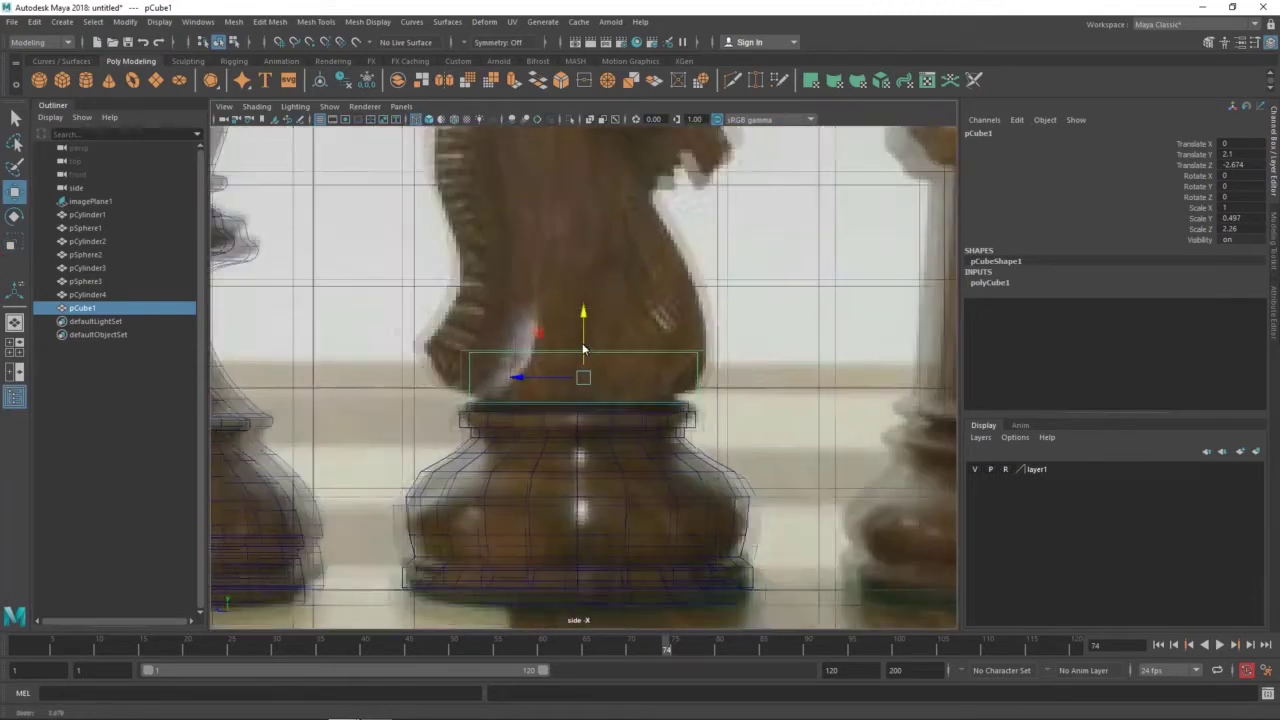
scroll(580, 350, up, 2)
Insert two edge loops across the slab
mouse_move(633, 322)
right_down()
mouse_move(572, 322)
mouse_move(645, 385)
right_up()
click(462, 403)
click(490, 405)
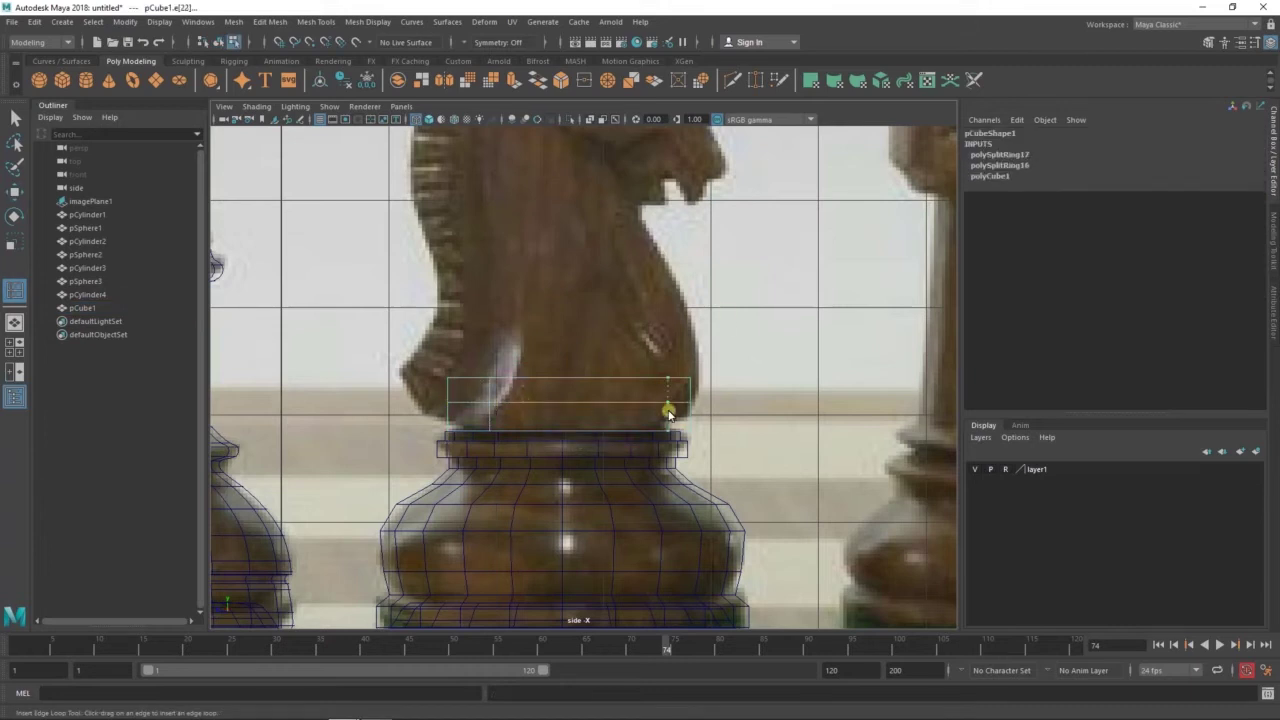
Add a third edge loop and pull the slab's right-side vertices in to the neck
click(668, 412)
right_drag(700, 320, 714, 290)
scroll(728, 428, up, 2)
mouse_move(700, 390)
mouse_down()
mouse_move(650, 420)
mouse_move(580, 408)
mouse_up()
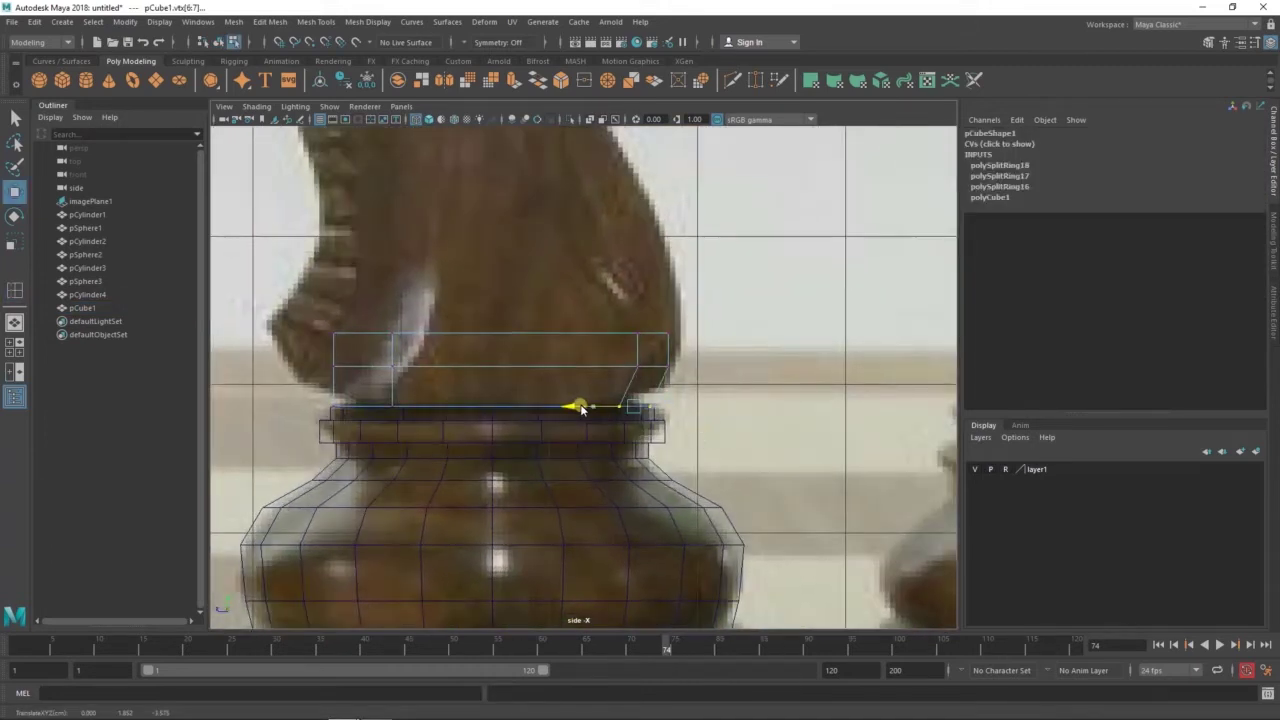
click(686, 366)
mouse_move(686, 385)
mouse_down()
mouse_move(620, 345)
mouse_move(588, 366)
mouse_up()
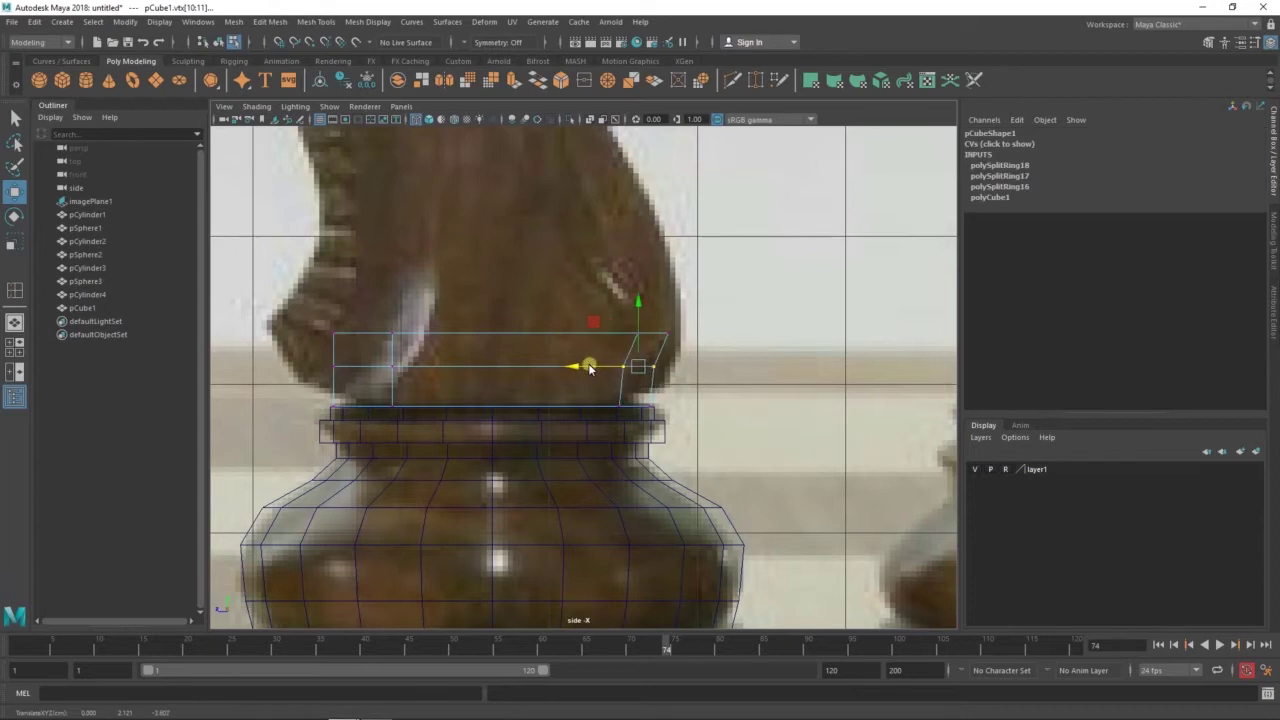
Insert another edge loop near the right side and nudge those vertices outward
click(657, 323)
shift+right_drag(765, 278, 690, 290)
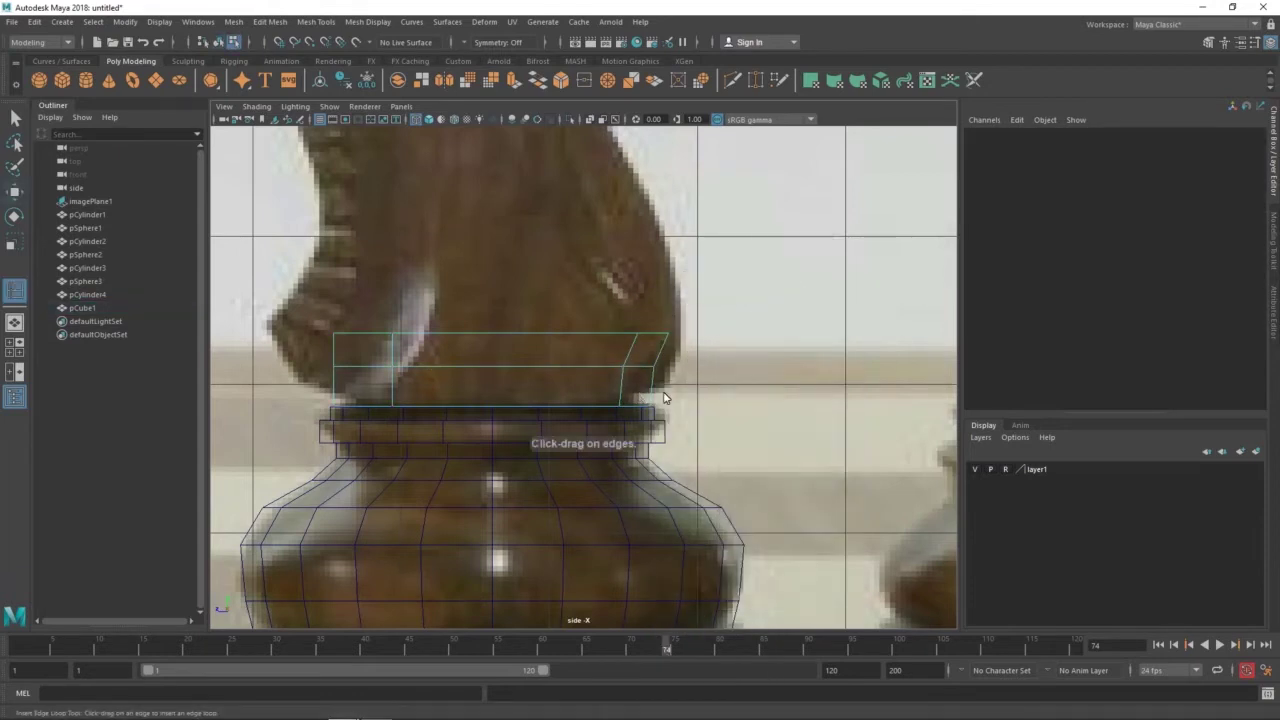
click(664, 398)
key(w)
drag(664, 422, 652, 337)
key(r)
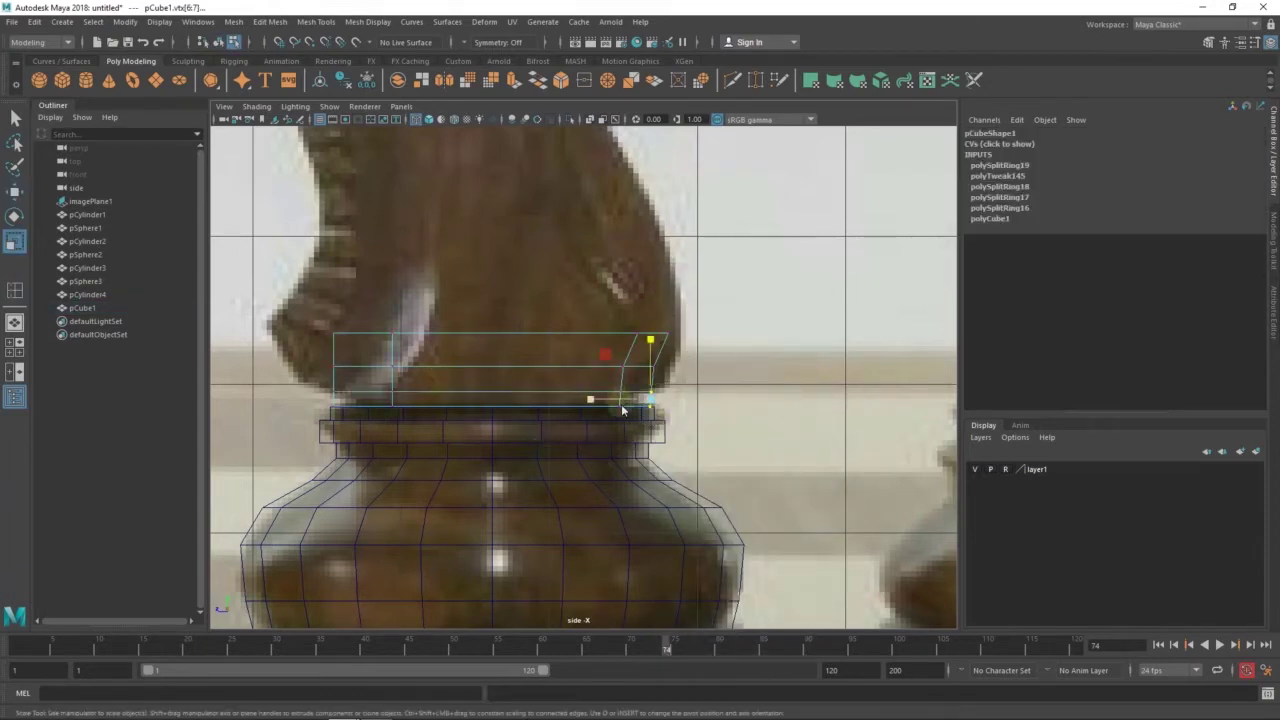
drag(620, 422, 596, 372)
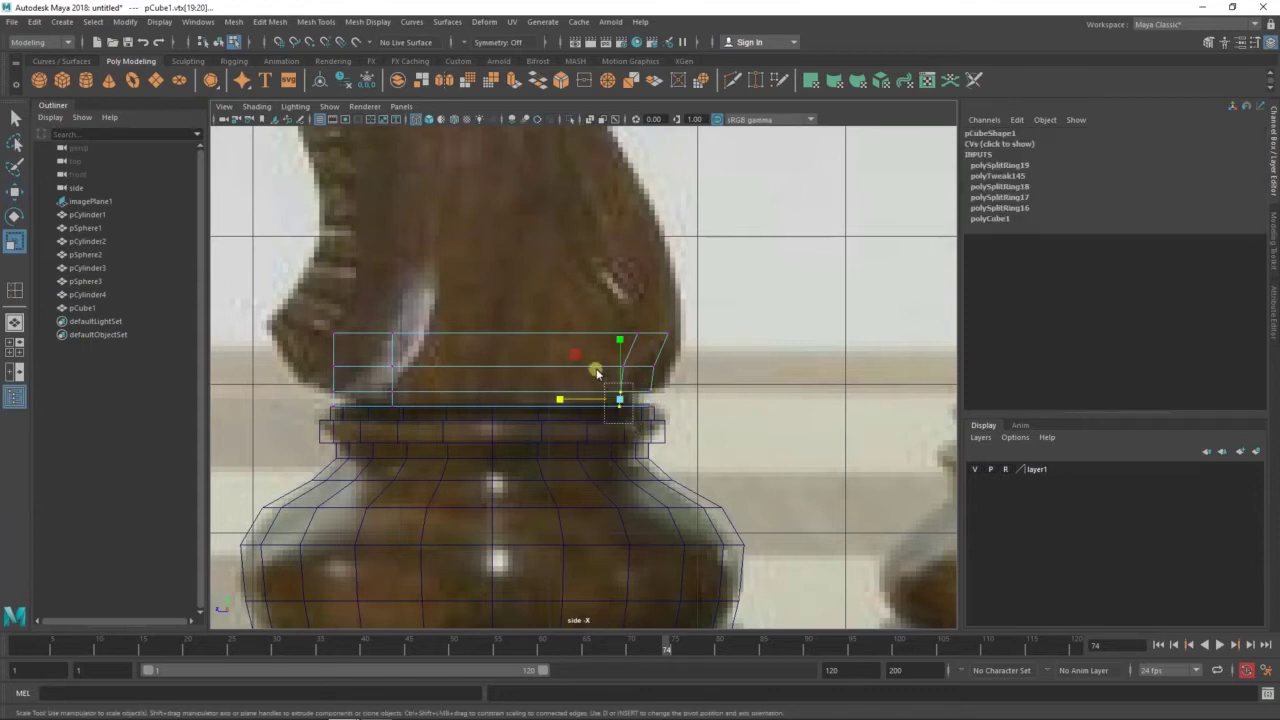
key(w)
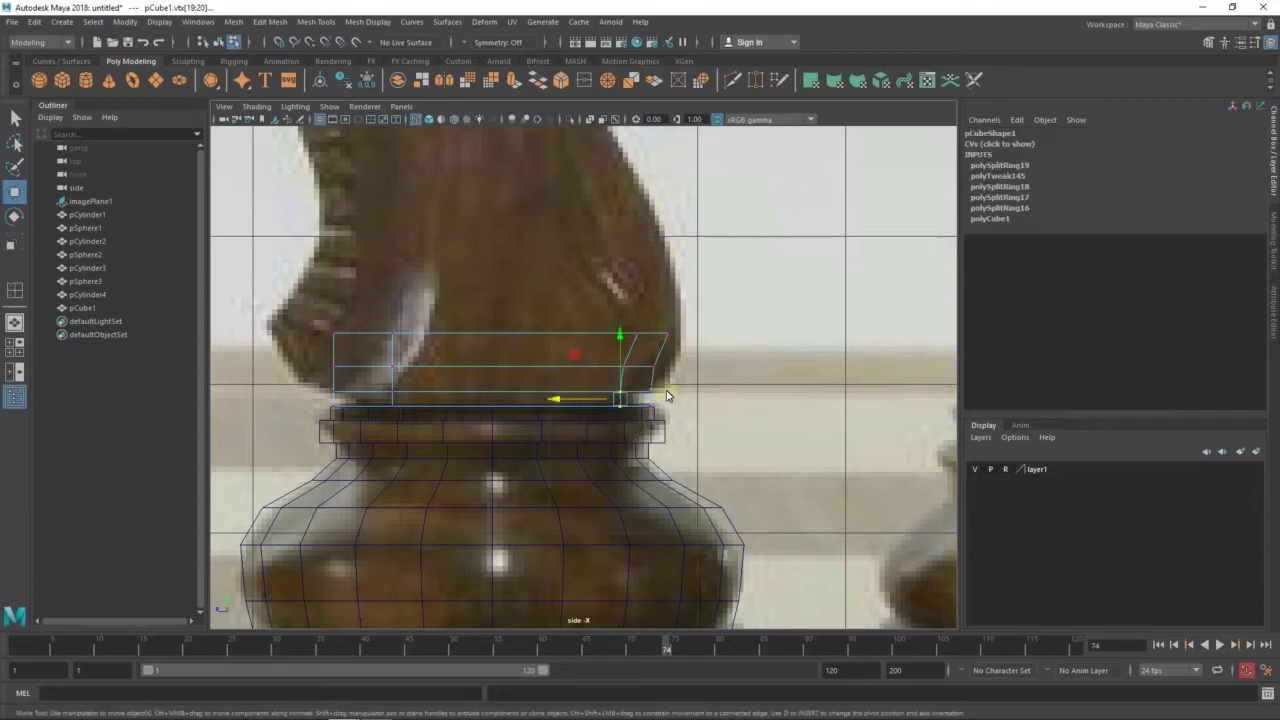
drag(556, 401, 567, 403)
Refine the right-side vertices, moving one to curve the slab's side along the neck
click(781, 392)
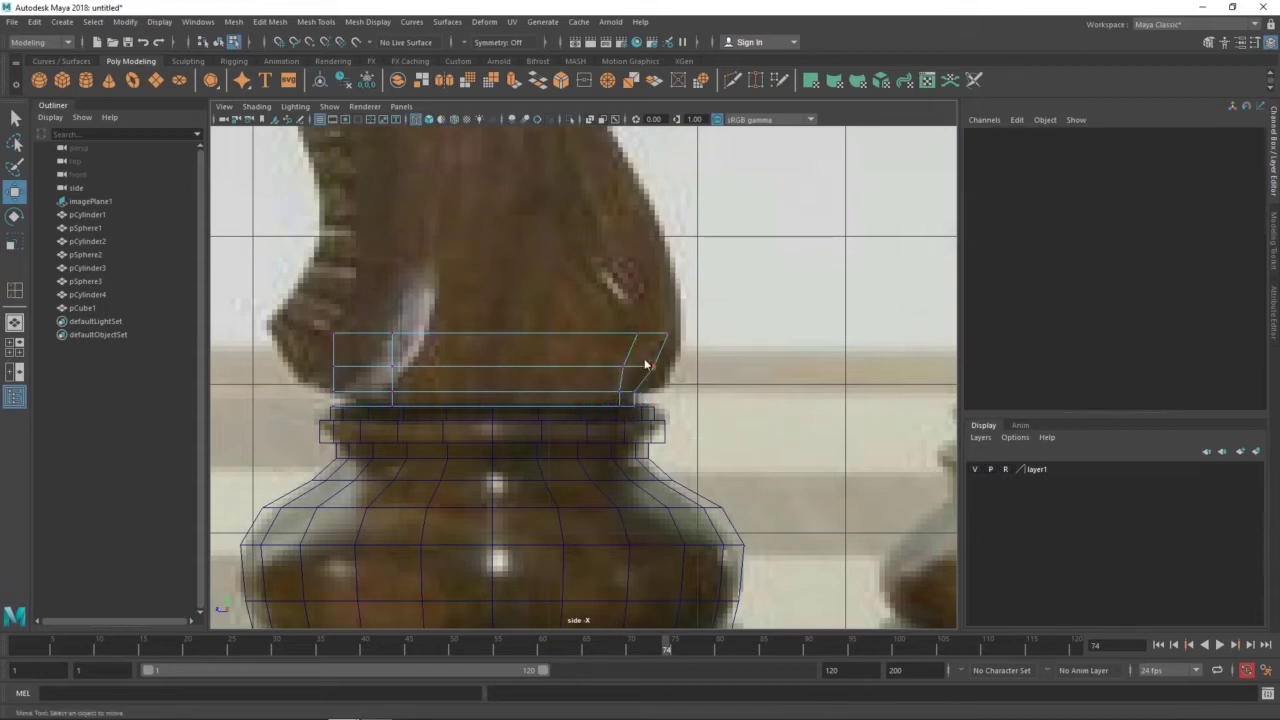
drag(636, 358, 672, 392)
click(657, 331)
drag(646, 310, 680, 346)
click(655, 400)
drag(655, 400, 625, 410)
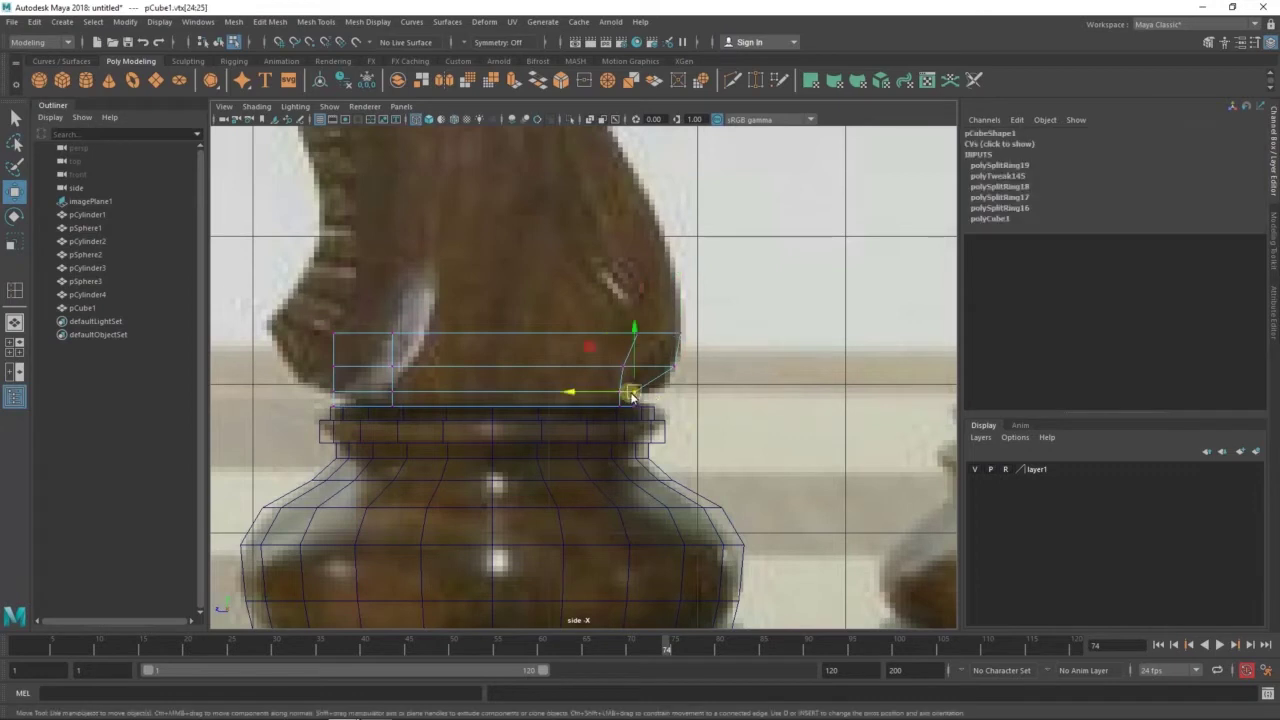
click(837, 307)
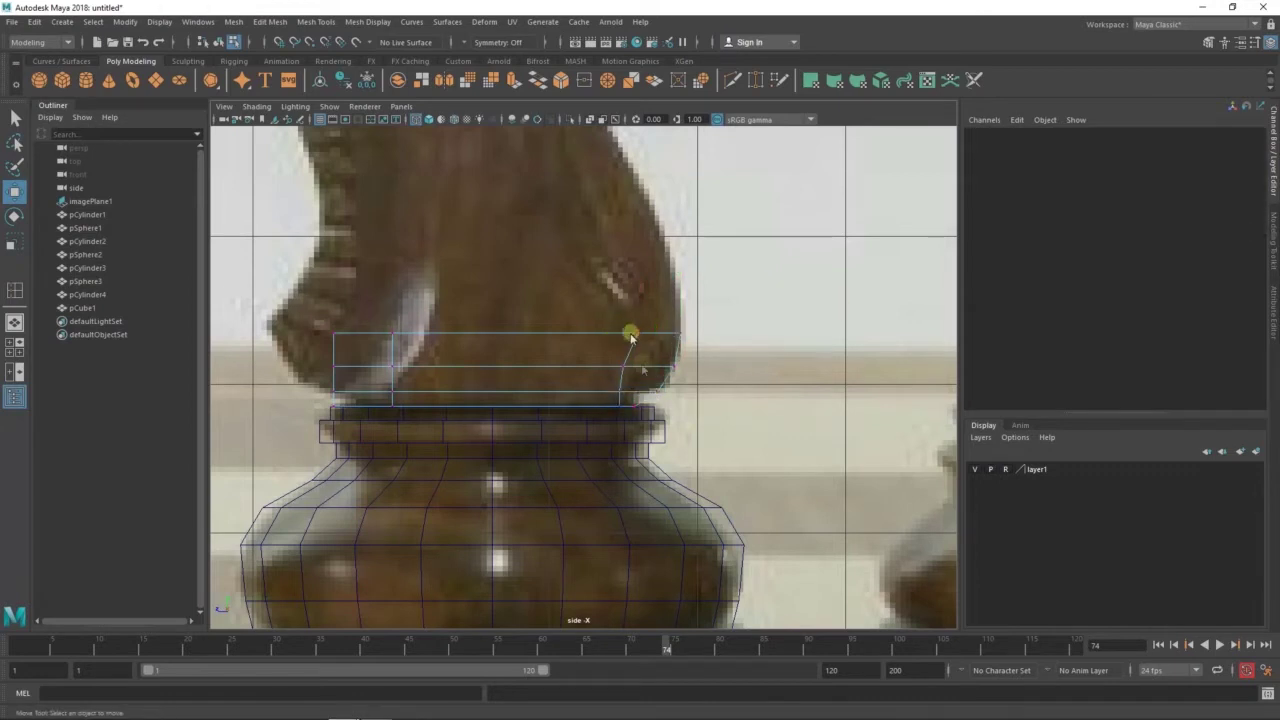
click(605, 389)
click(590, 402)
mouse_move(617, 400)
mouse_down()
mouse_move(575, 393)
mouse_move(570, 408)
mouse_up()
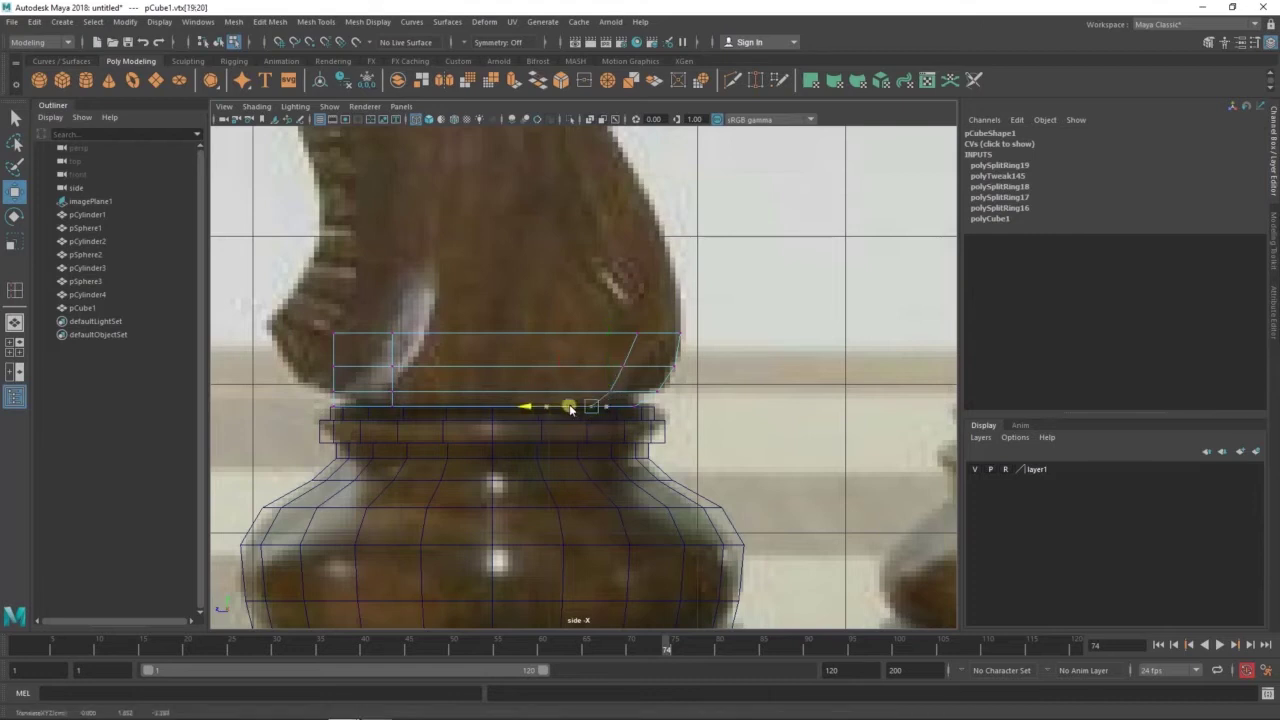
click(713, 396)
drag(657, 371, 600, 358)
click(657, 349)
drag(657, 326, 571, 338)
click(736, 339)
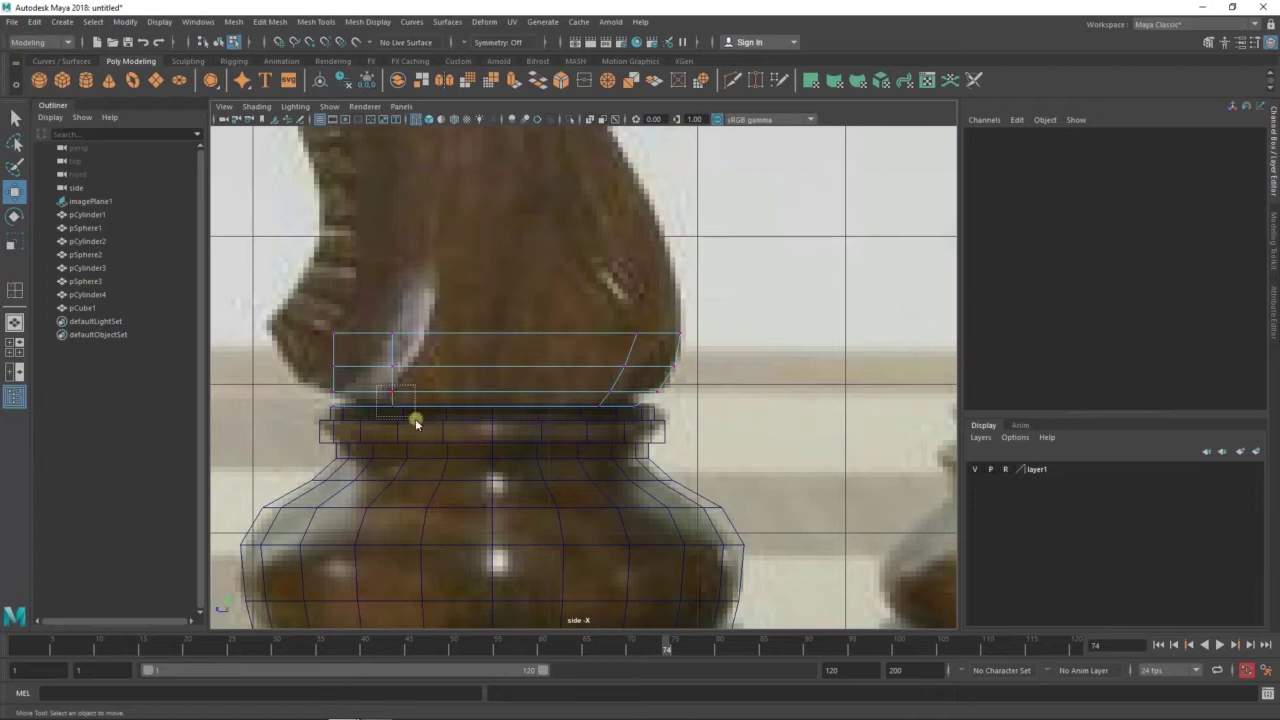
Move the slab's left and top-left vertices to follow the neck's curved outline
drag(378, 386, 416, 424)
drag(337, 405, 362, 410)
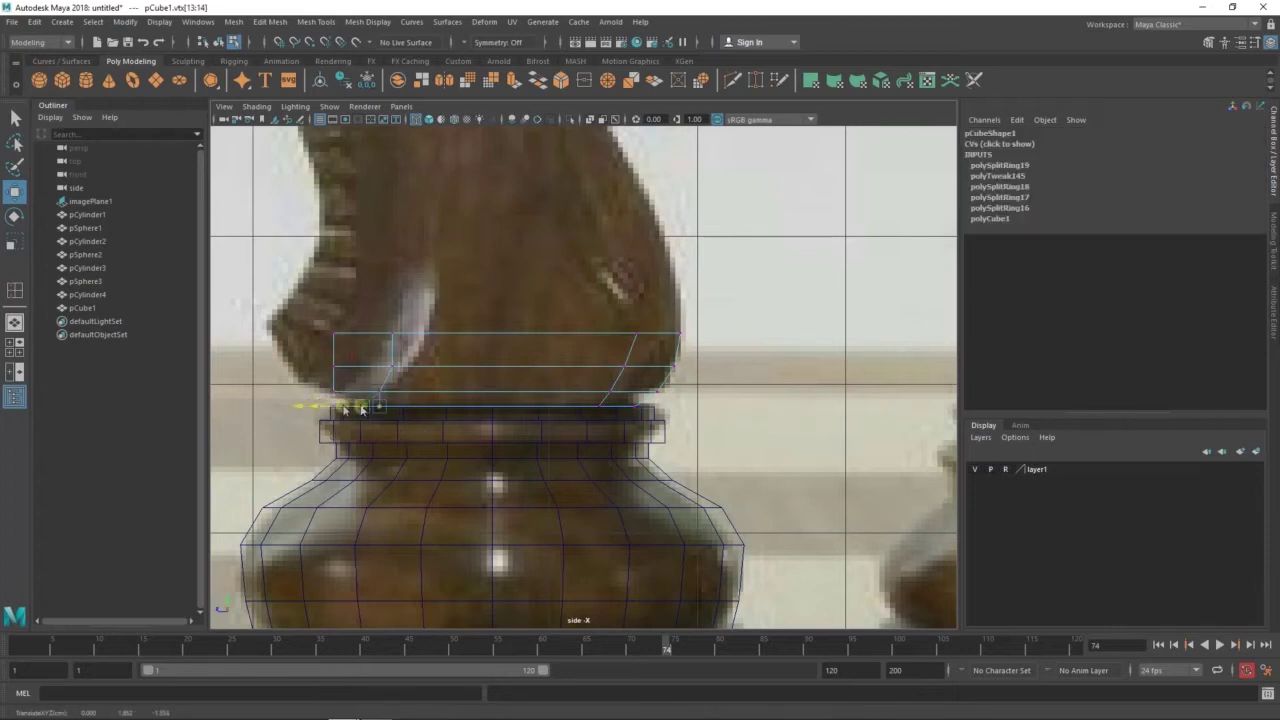
mouse_move(390, 402)
mouse_down()
mouse_move(345, 393)
mouse_move(380, 369)
mouse_up()
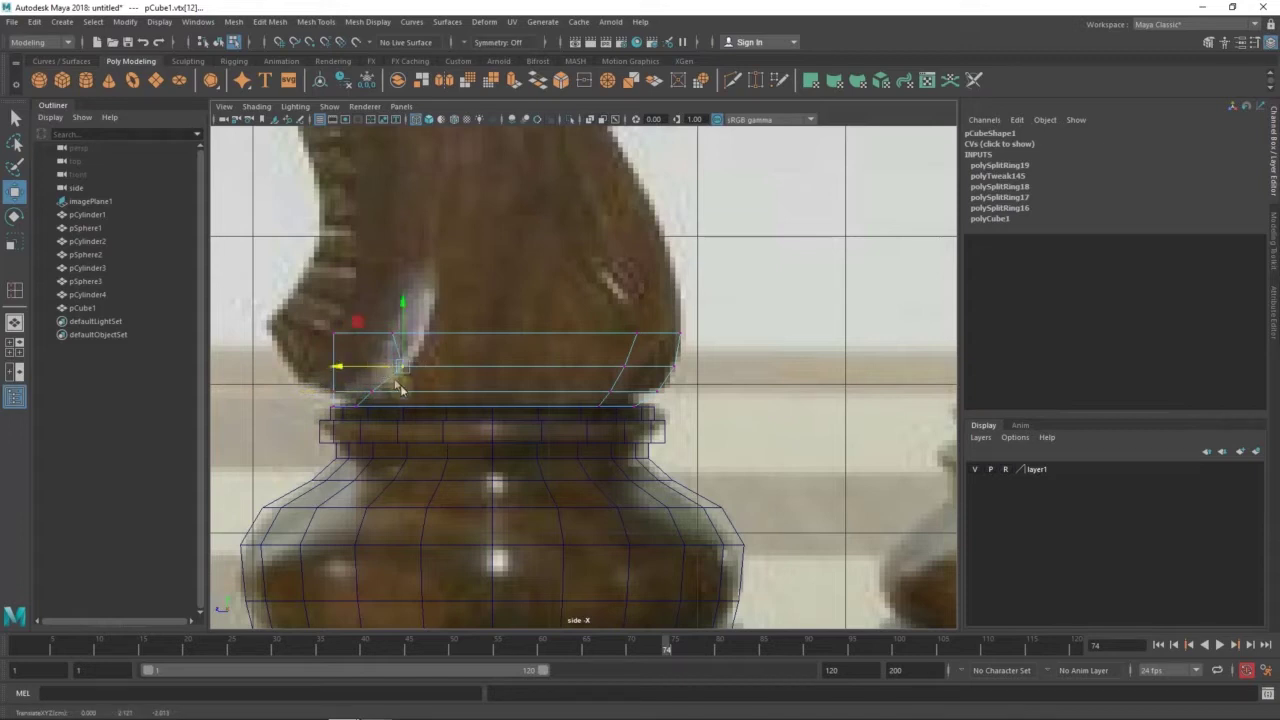
mouse_move(450, 320)
mouse_down()
mouse_move(415, 345)
mouse_move(330, 340)
mouse_move(340, 380)
mouse_up()
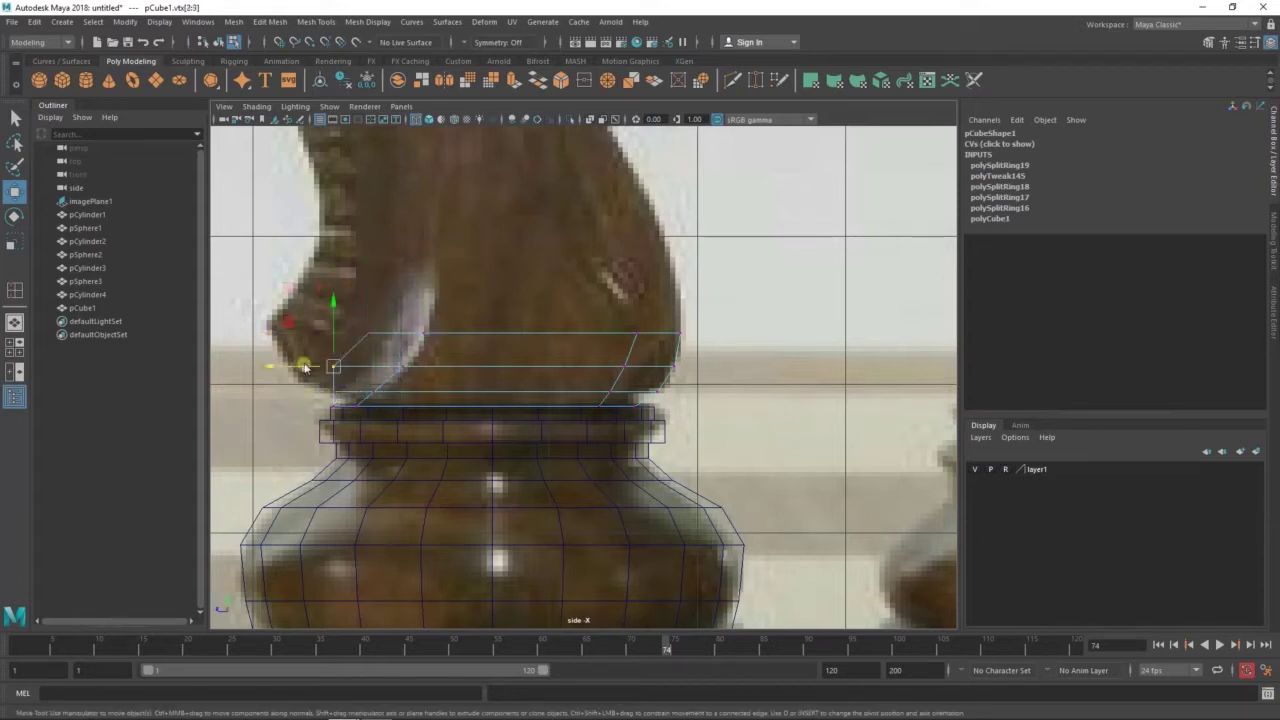
drag(425, 292, 322, 360)
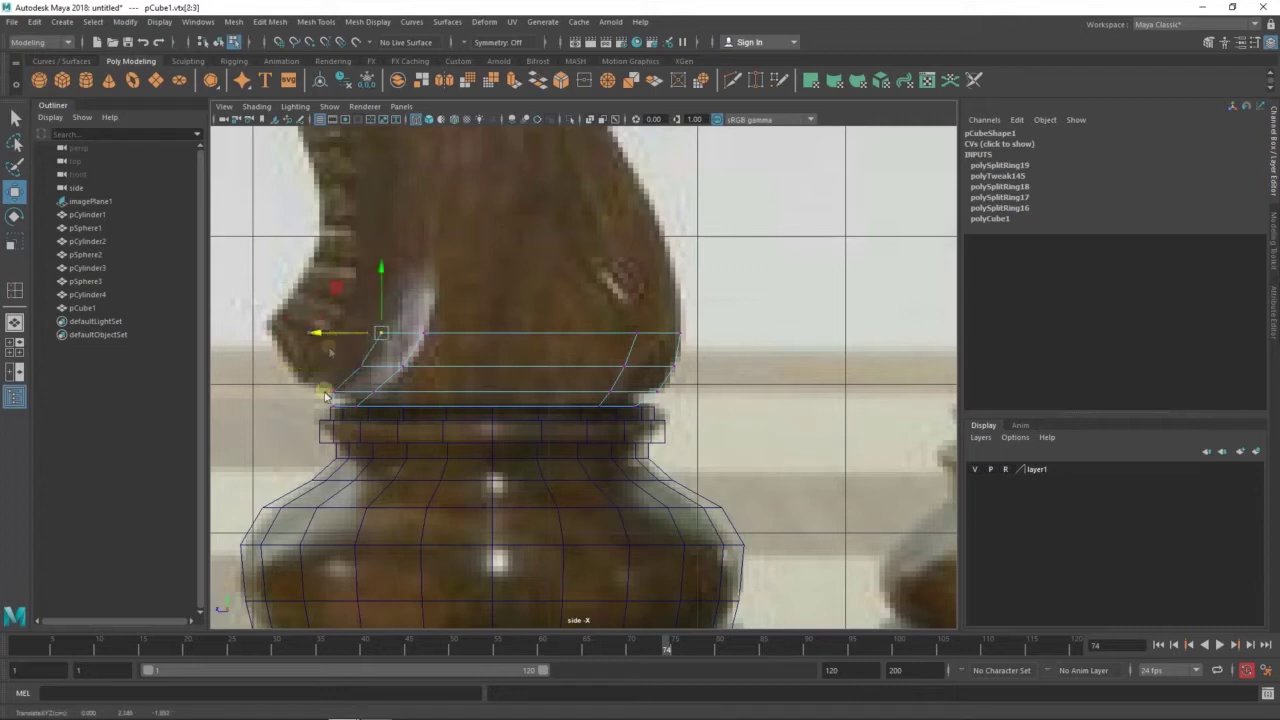
mouse_move(413, 374)
mouse_down()
mouse_move(369, 366)
mouse_move(335, 415)
mouse_up()
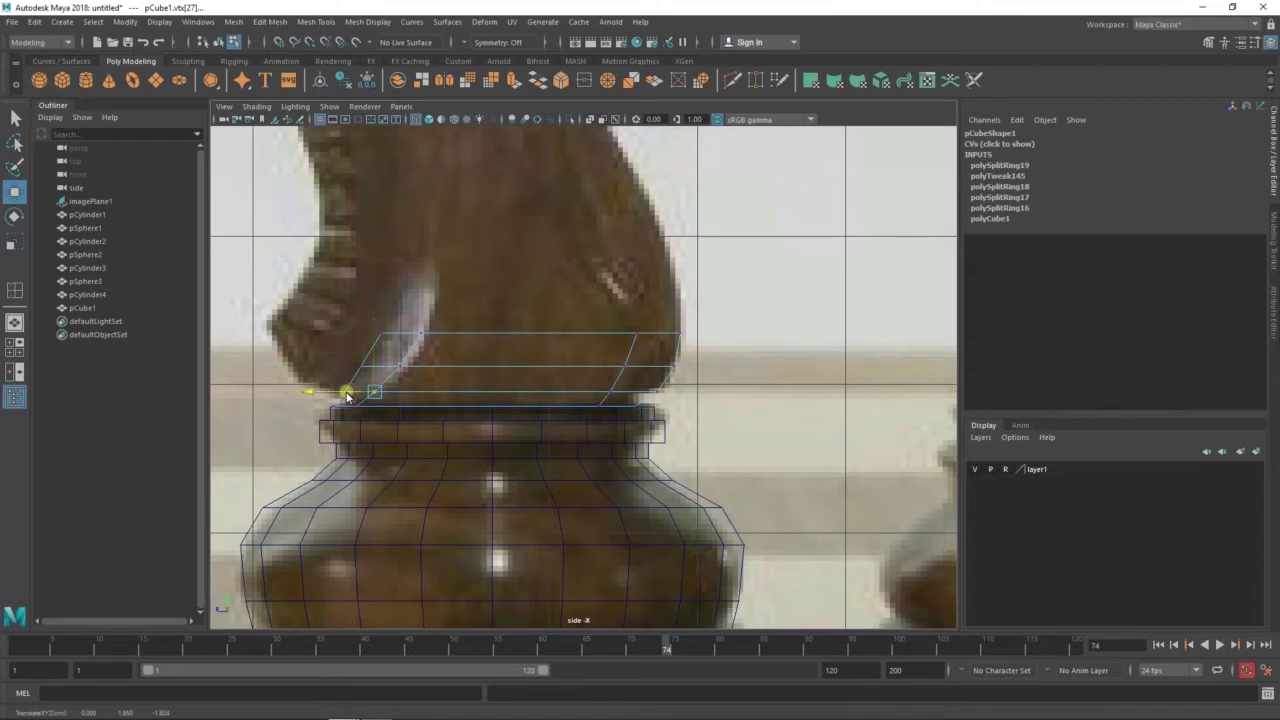
Select the slab's top face for extrusion
key(F11)
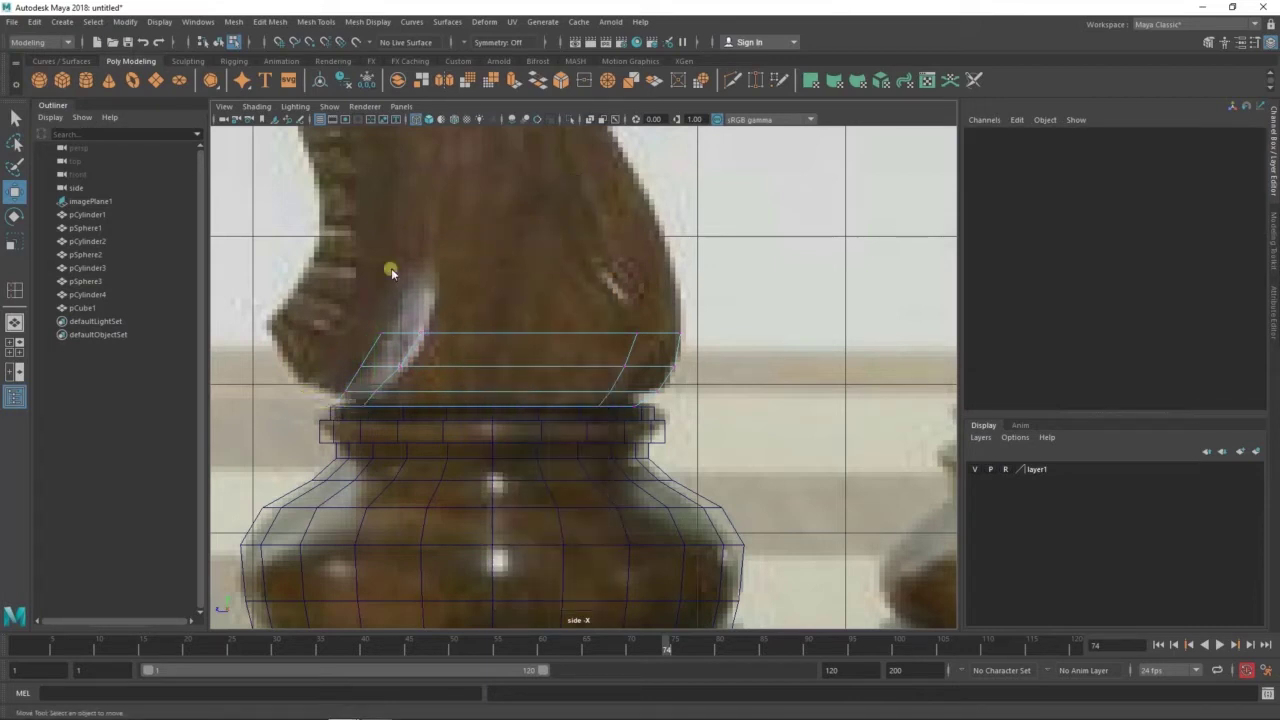
drag(389, 266, 745, 410)
click(452, 320)
Extrude a new neck section and shift its left and right vertices to follow the neck
key(ctrl+e)
drag(532, 273, 525, 254)
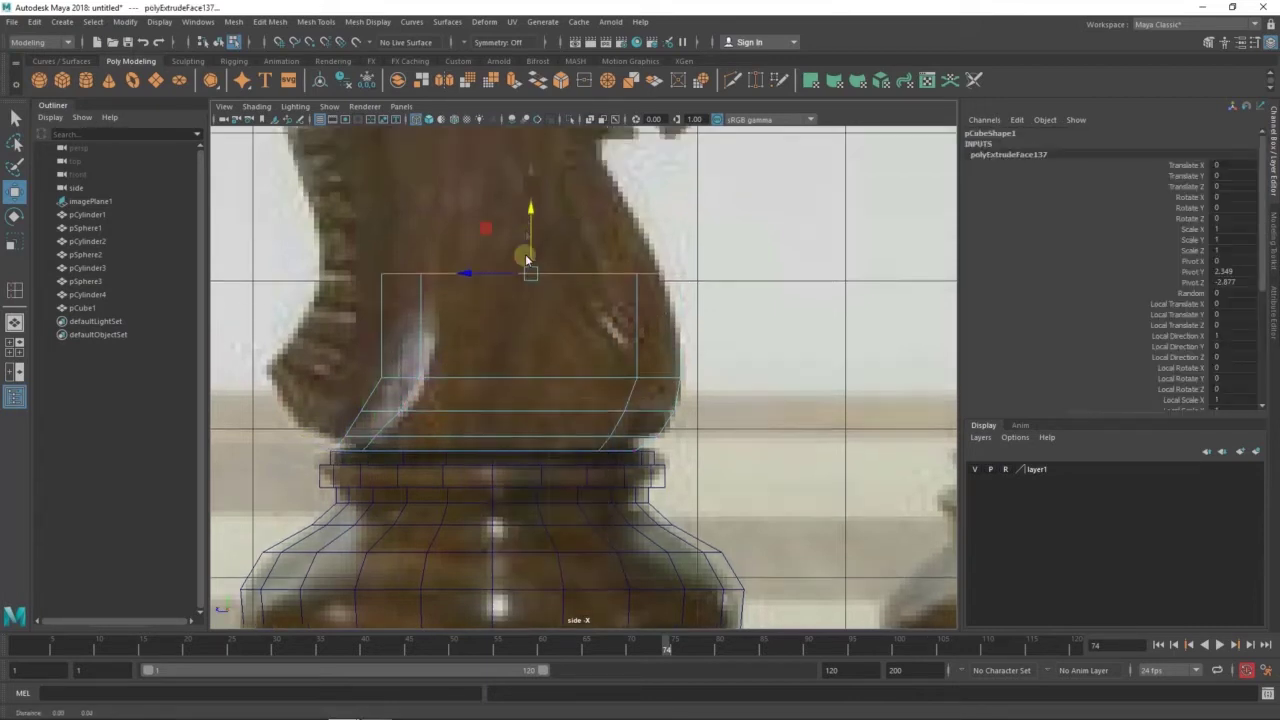
alt+middle_drag(525, 254, 530, 294)
key(F9)
drag(642, 306, 668, 335)
key(ctrl+z)
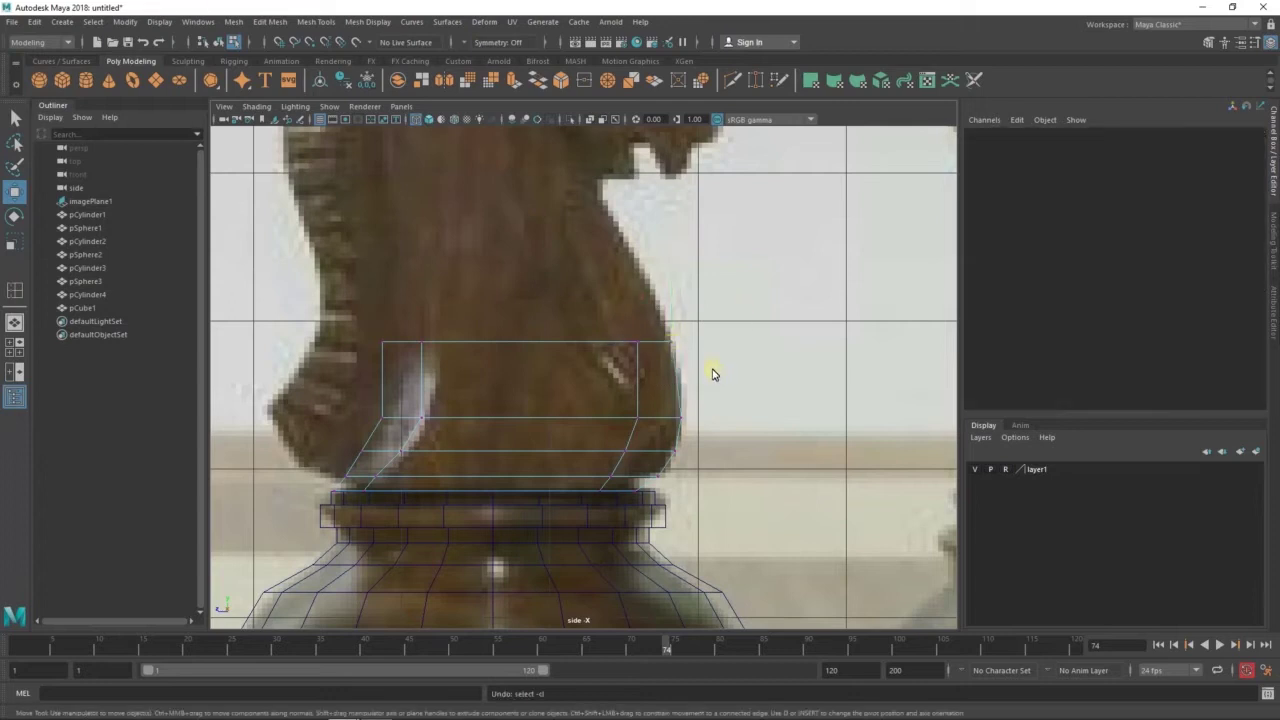
key(ctrl+z)
key(ctrl+z)
key(F9)
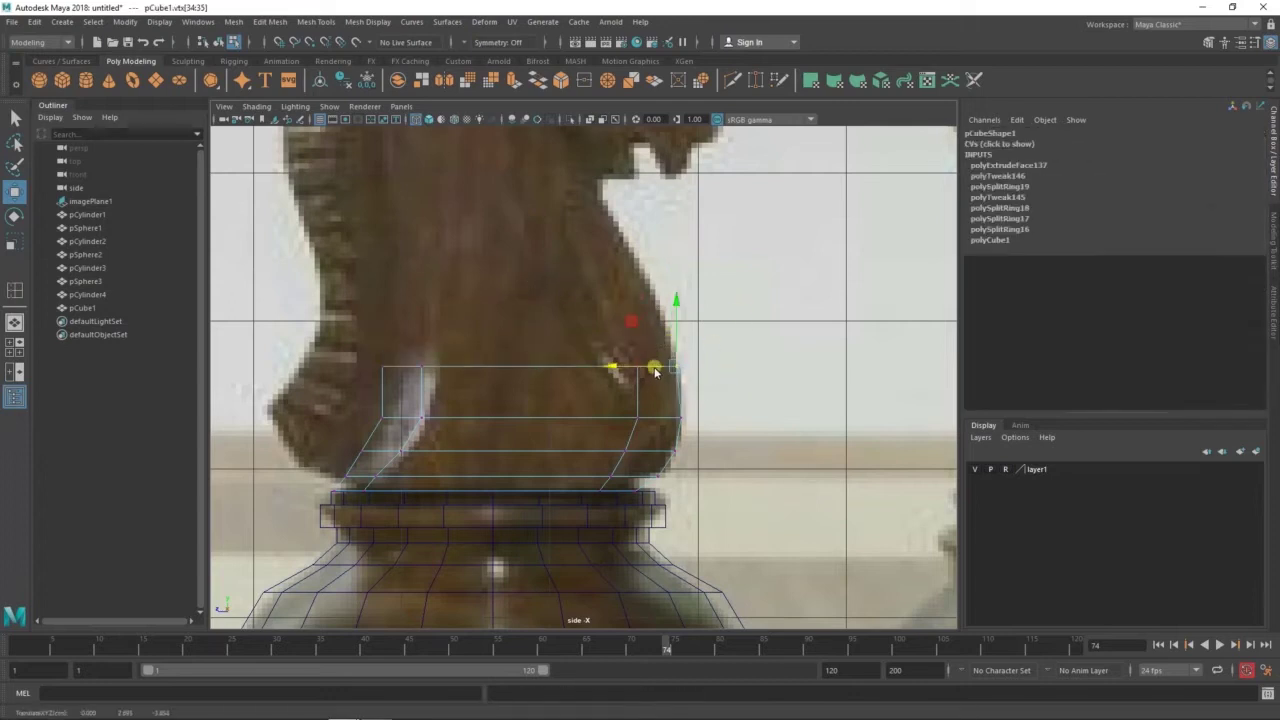
mouse_move(644, 400)
mouse_down()
mouse_move(632, 424)
mouse_move(666, 343)
mouse_up()
mouse_move(437, 380)
mouse_down()
mouse_move(362, 352)
mouse_move(363, 375)
mouse_up()
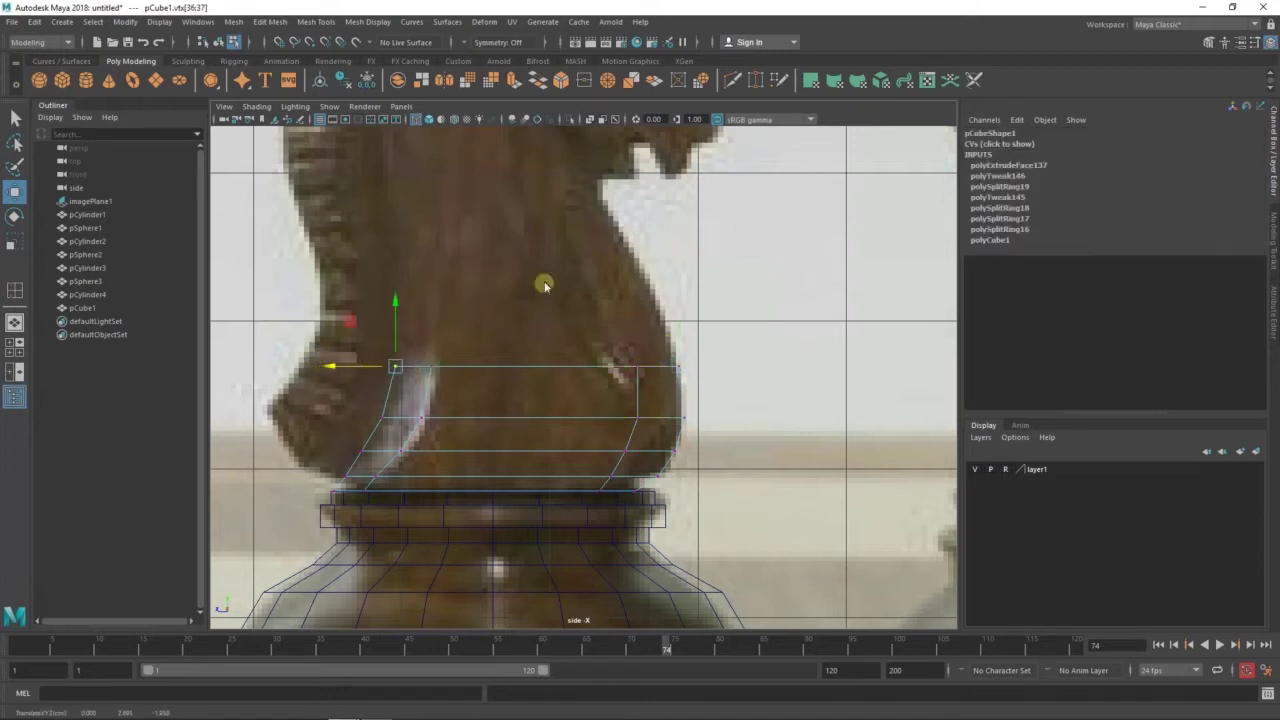
Extrude another section up the neck and pull its top corners toward the outline
shift+right_drag(542, 292, 544, 330)
alt+middle_drag(544, 300, 544, 354)
shift+right_drag(589, 224, 534, 226)
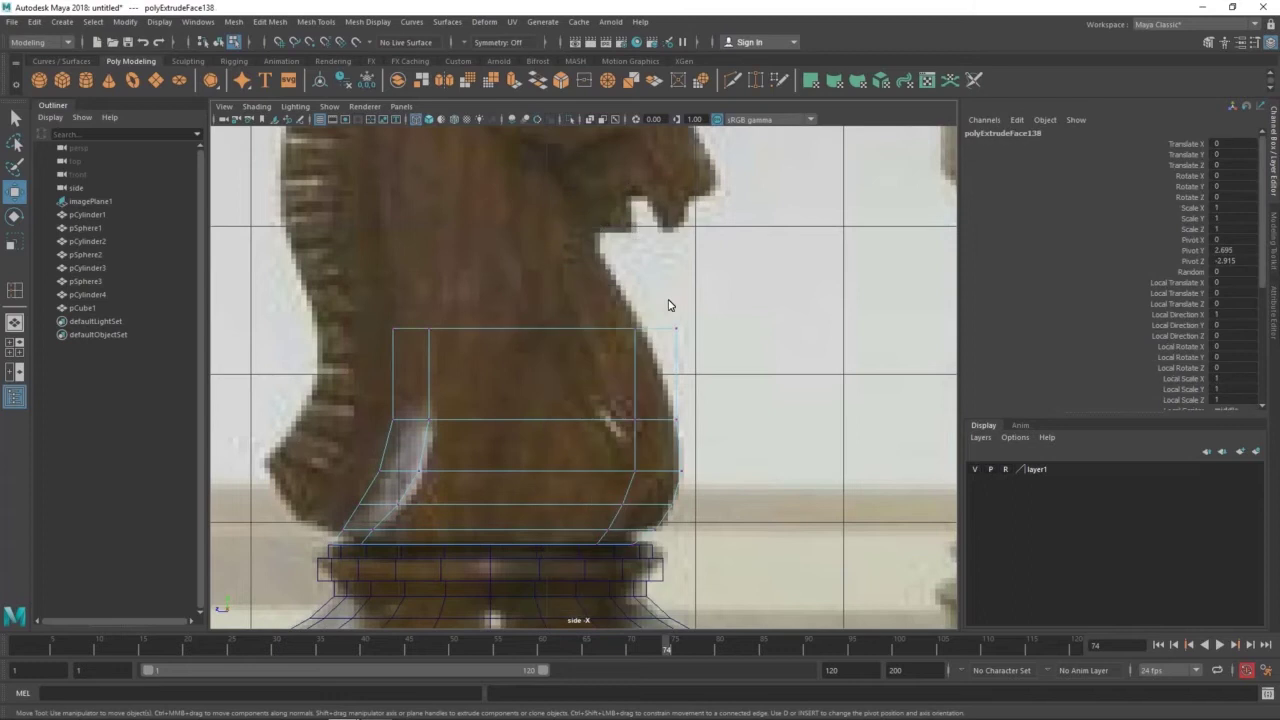
mouse_move(655, 313)
mouse_down()
mouse_move(731, 351)
mouse_move(603, 328)
mouse_up()
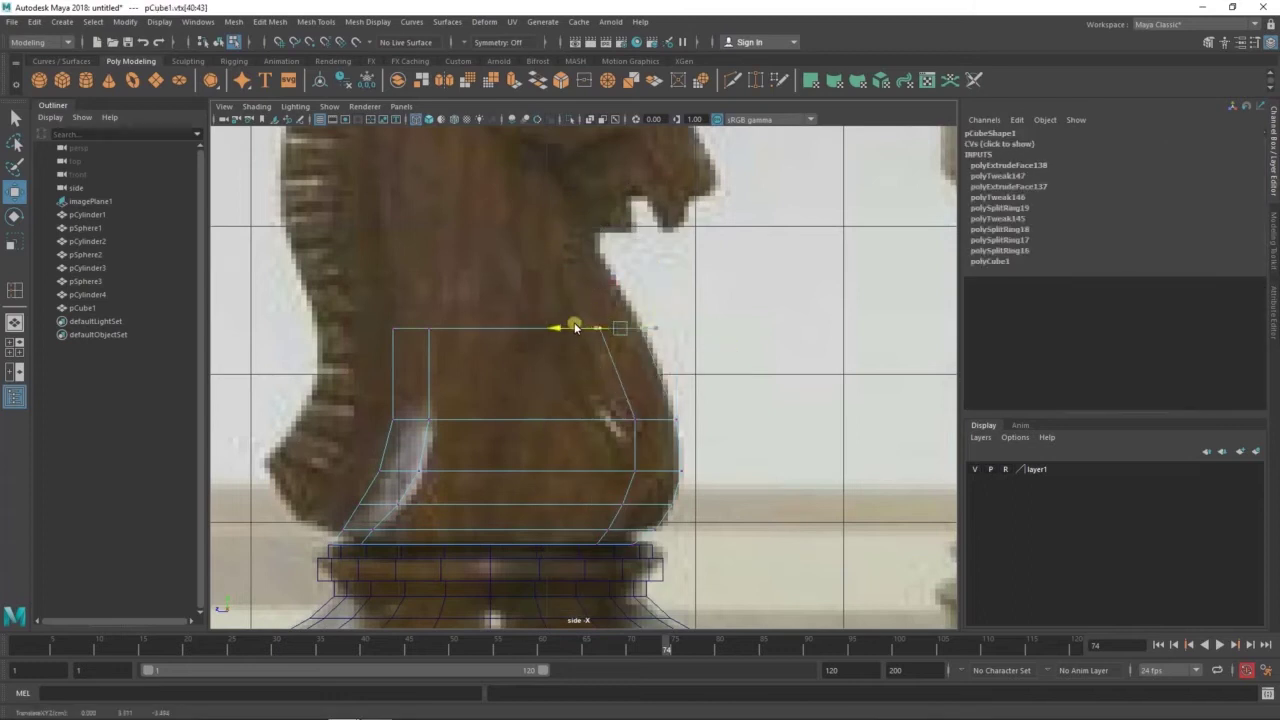
click(413, 300)
drag(363, 349, 373, 330)
Insert a horizontal edge loop through the neck and slant the top edge to match it
click(428, 419)
right_drag(523, 322, 618, 262)
click(612, 370)
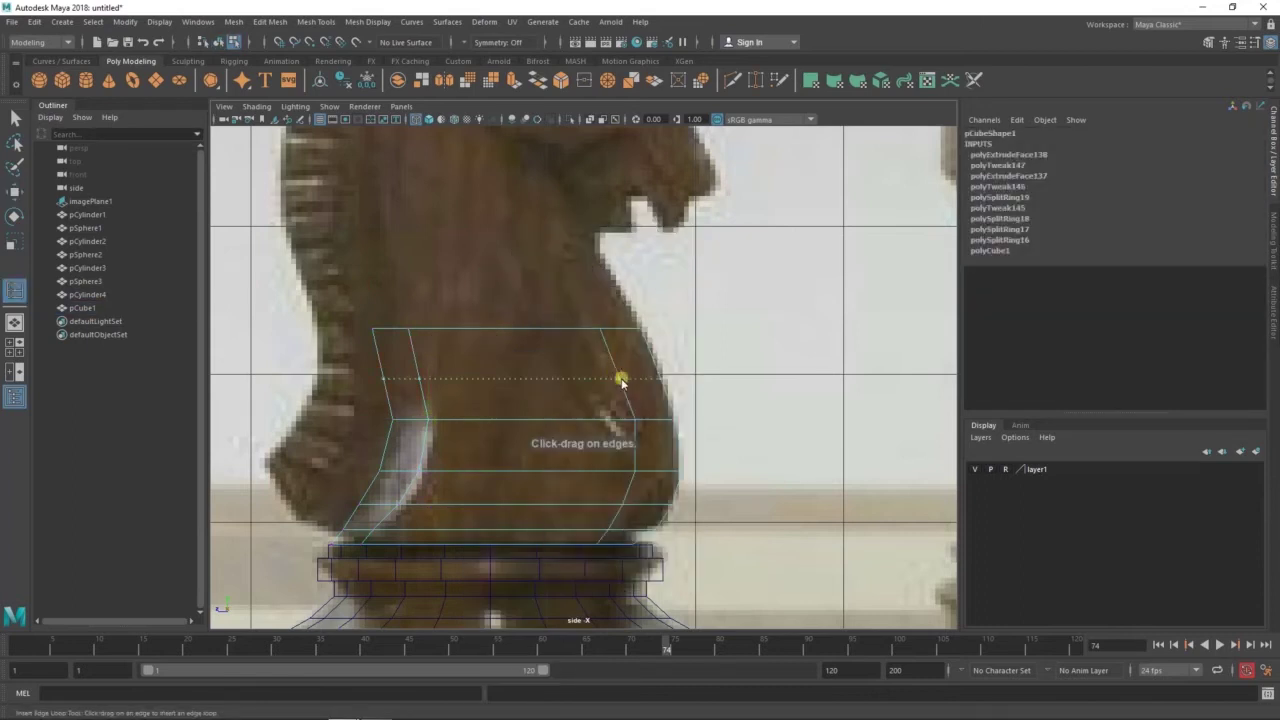
drag(395, 400, 430, 440)
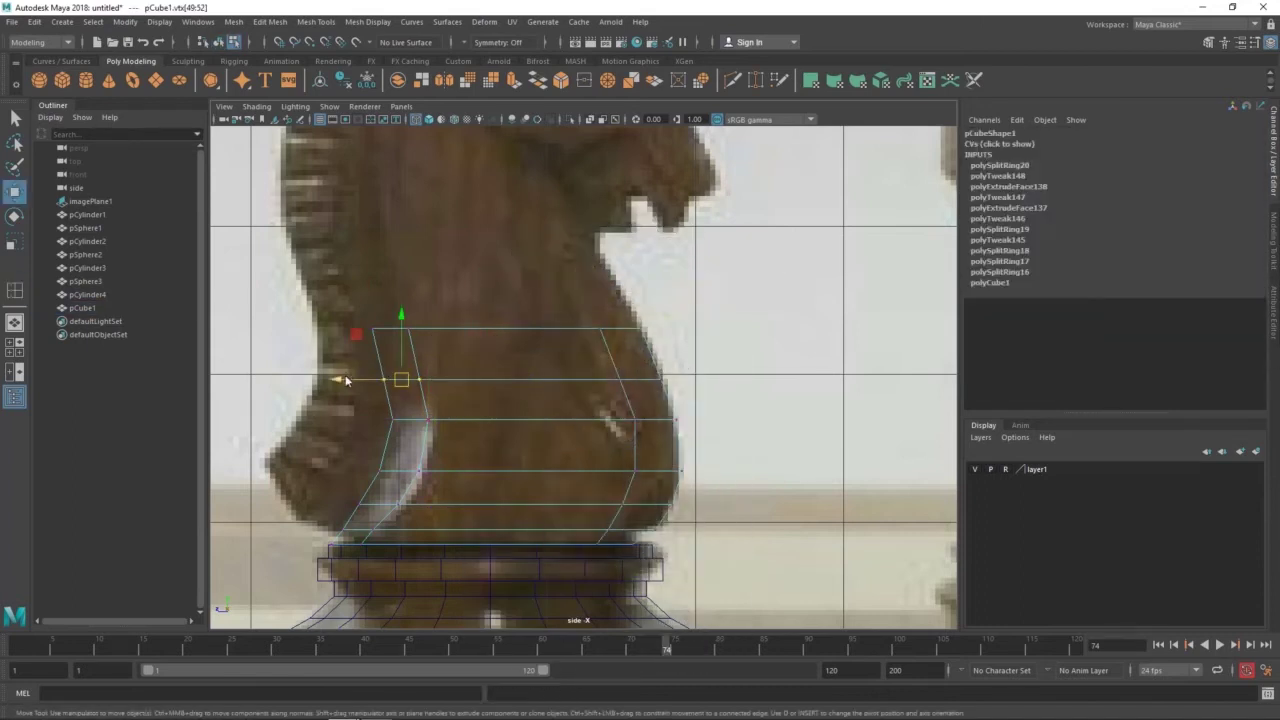
alt+middle_drag(408, 432, 404, 440)
right_drag(481, 320, 481, 278)
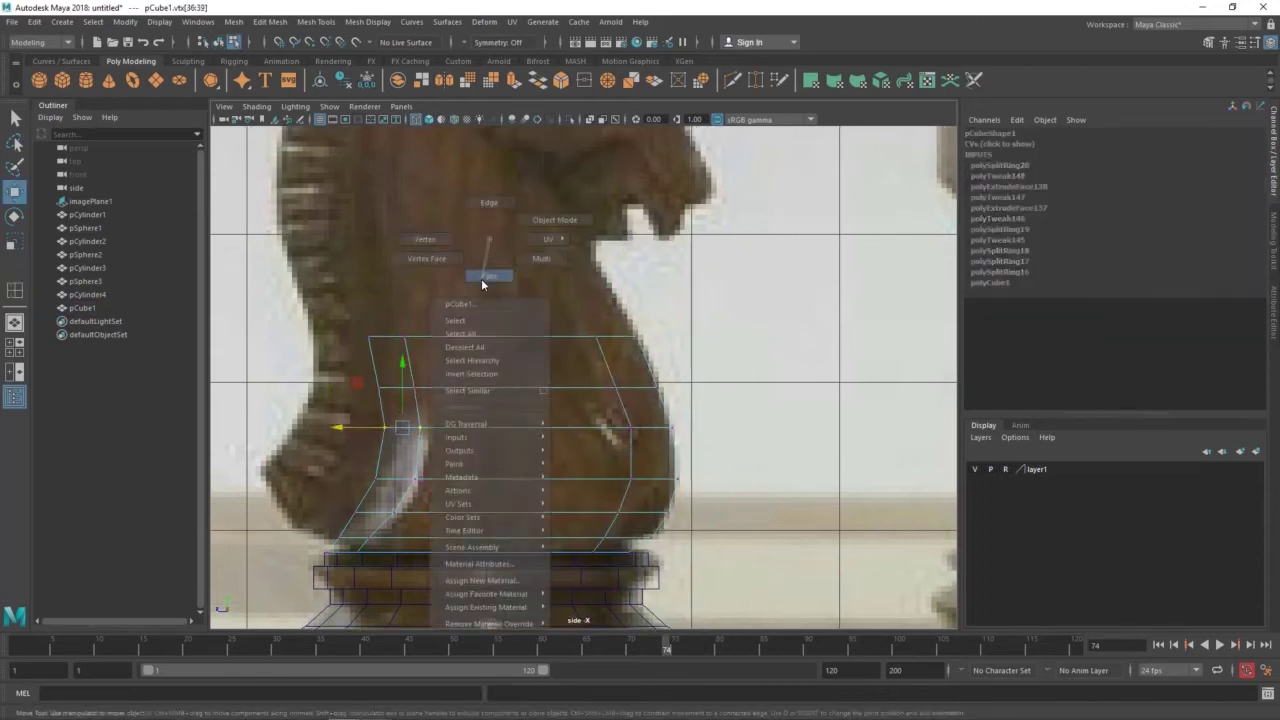
click(588, 384)
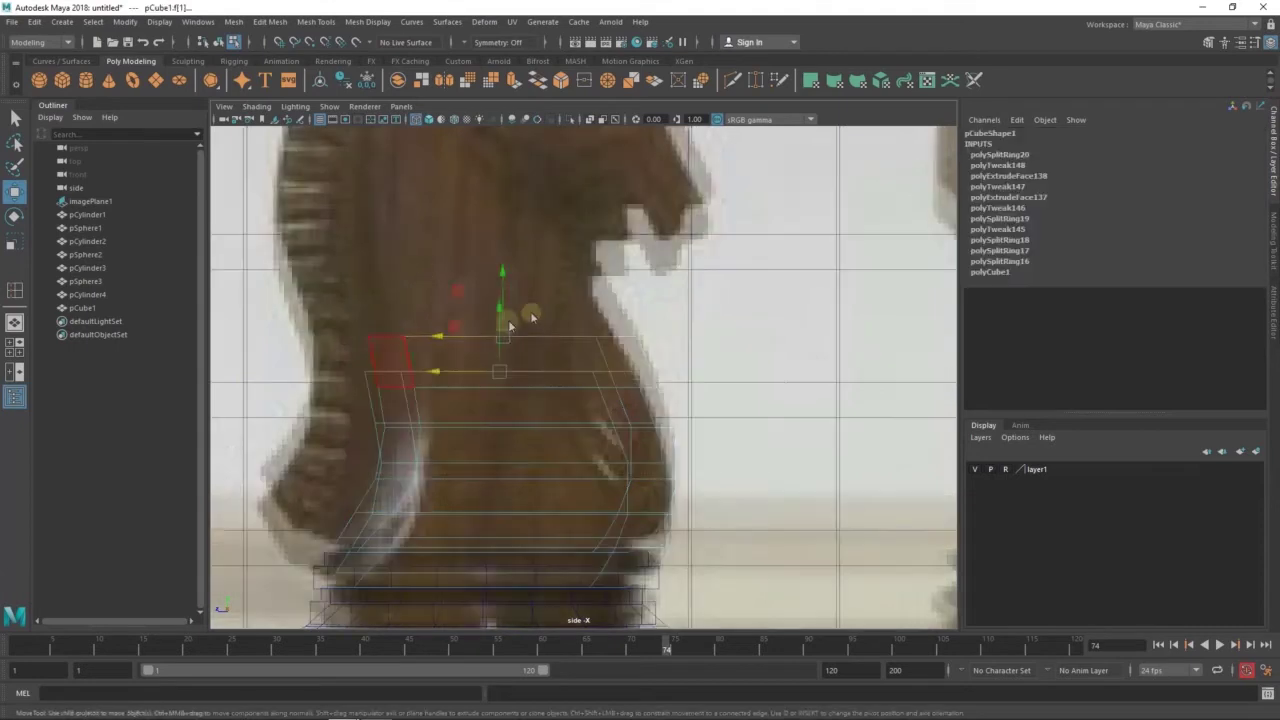
mouse_move(565, 315)
mouse_down()
mouse_move(605, 350)
mouse_move(527, 334)
mouse_up()
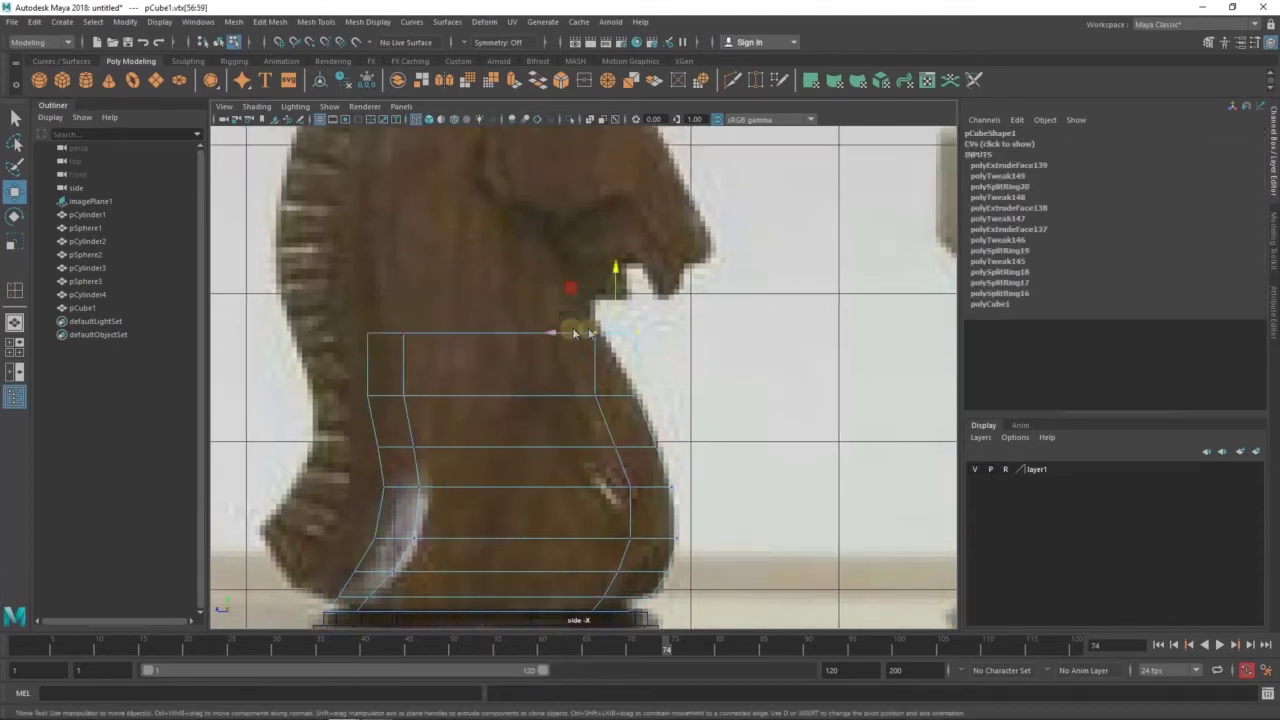
Extrude the top face higher and pull the top-left vertices out to the mane
click(362, 345)
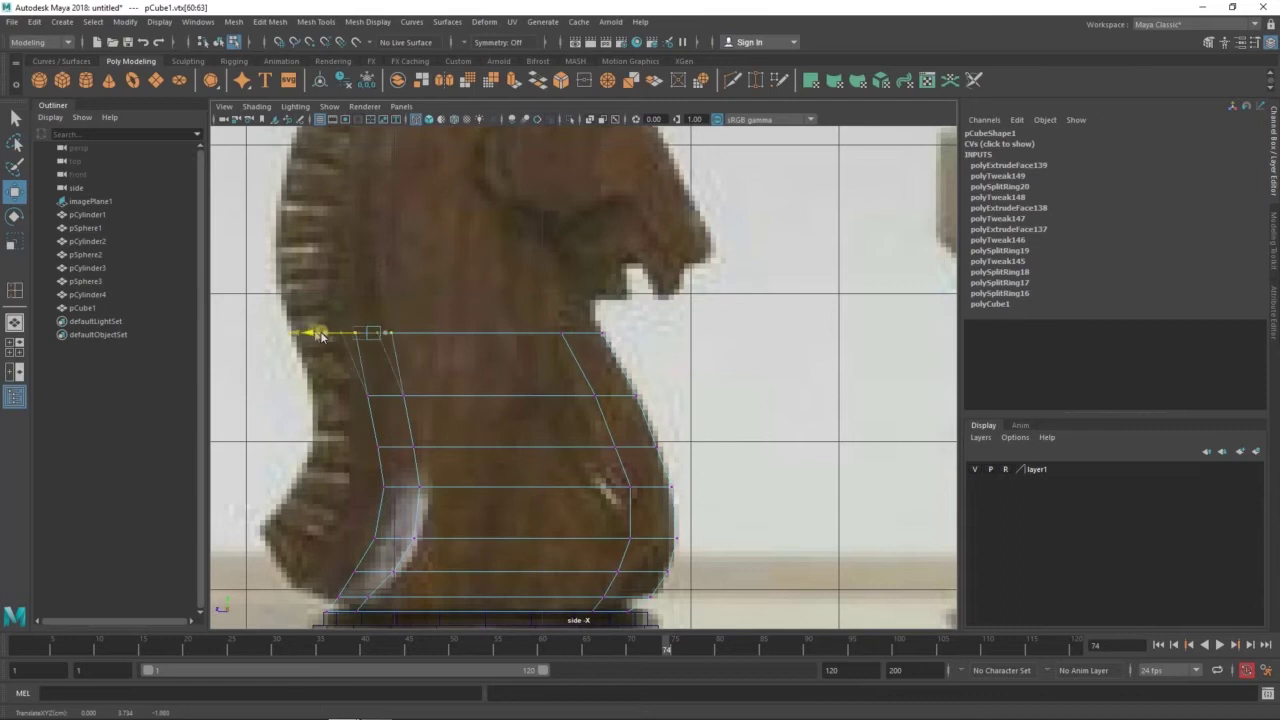
key(ctrl+e)
drag(479, 356, 479, 300)
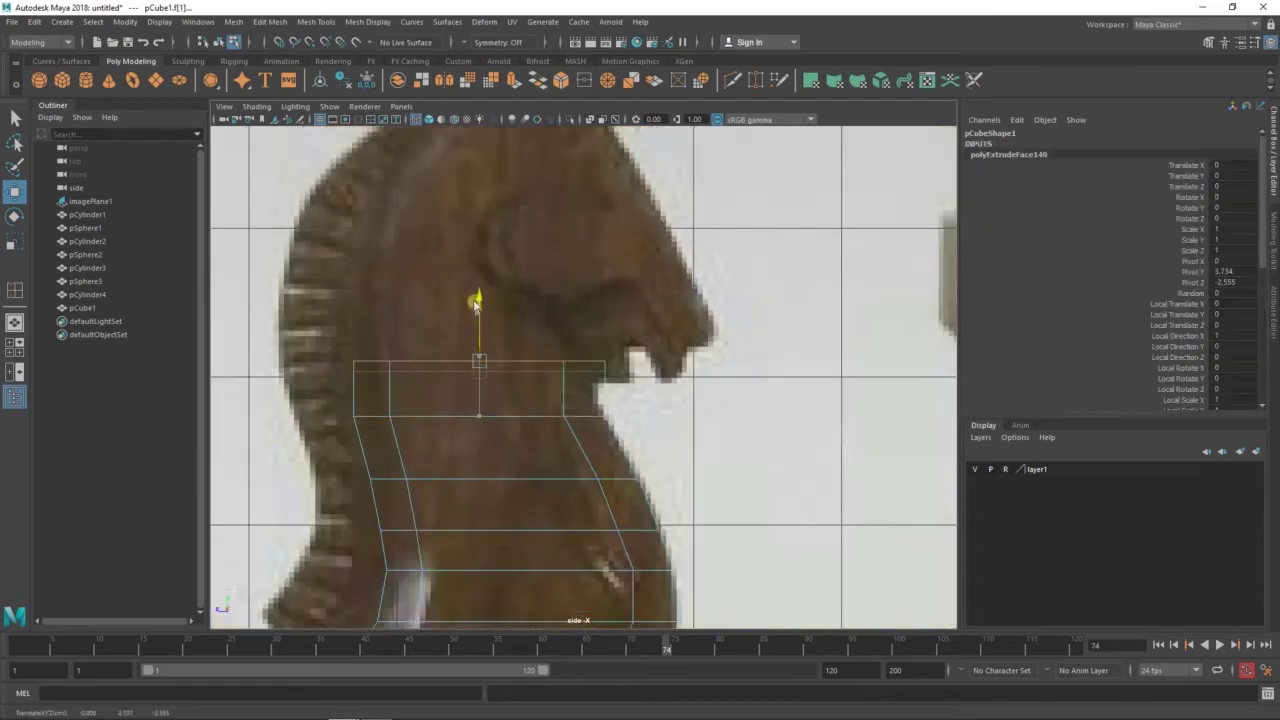
right_drag(471, 290, 430, 290)
drag(335, 335, 610, 385)
drag(288, 300, 424, 410)
Fit the top-edge and left-side vertices to the neck outline before the next extrusion
drag(330, 361, 318, 361)
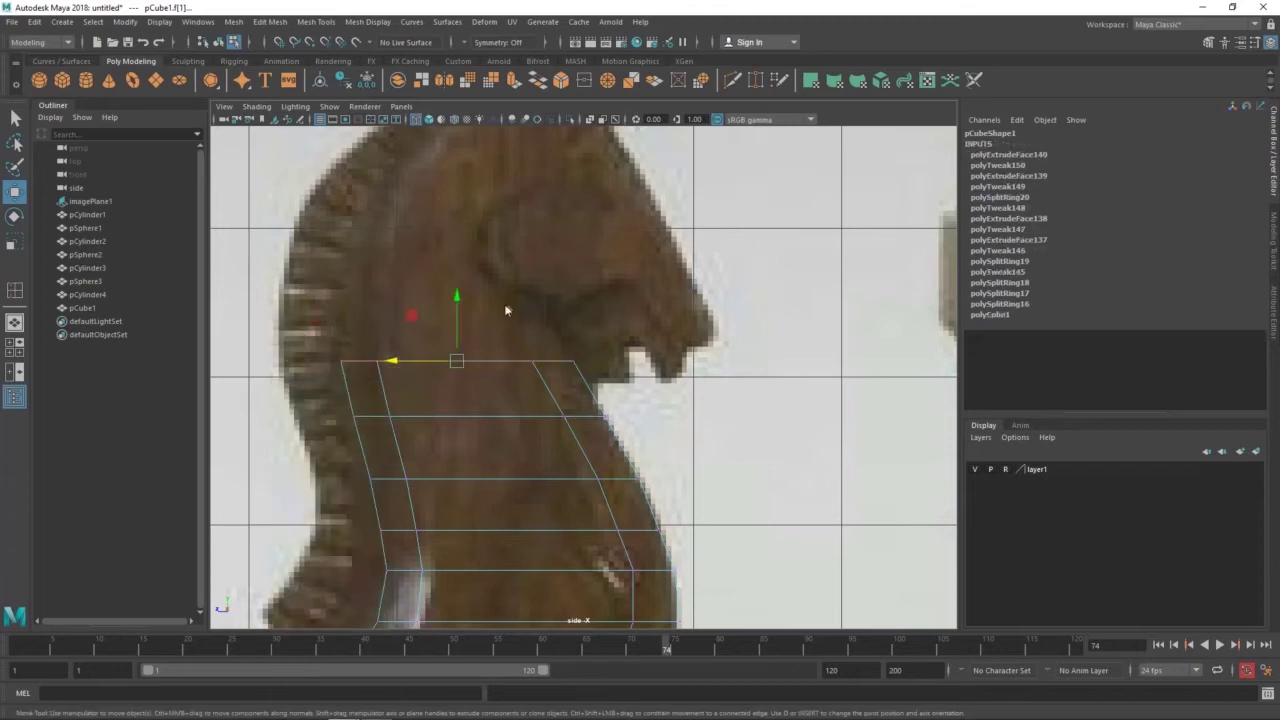
key(F9)
drag(537, 294, 488, 320)
drag(288, 295, 396, 330)
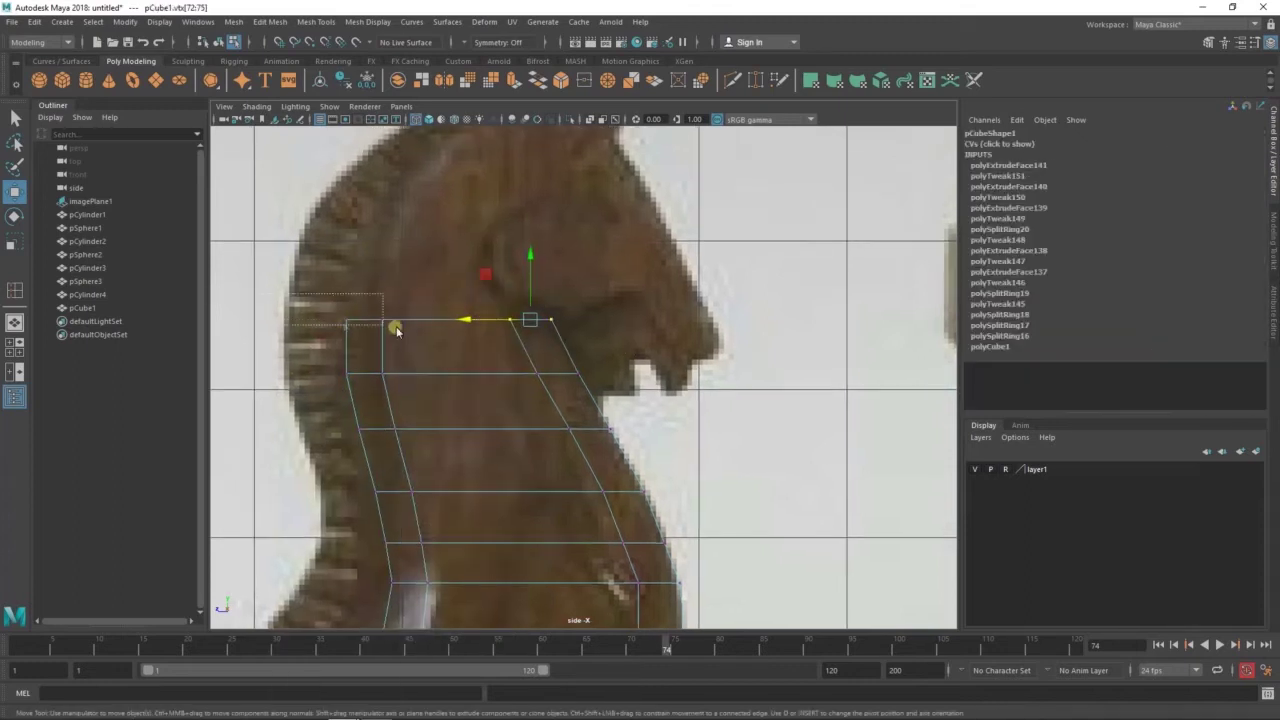
scroll(331, 325, down, 3)
key(ctrl+e)
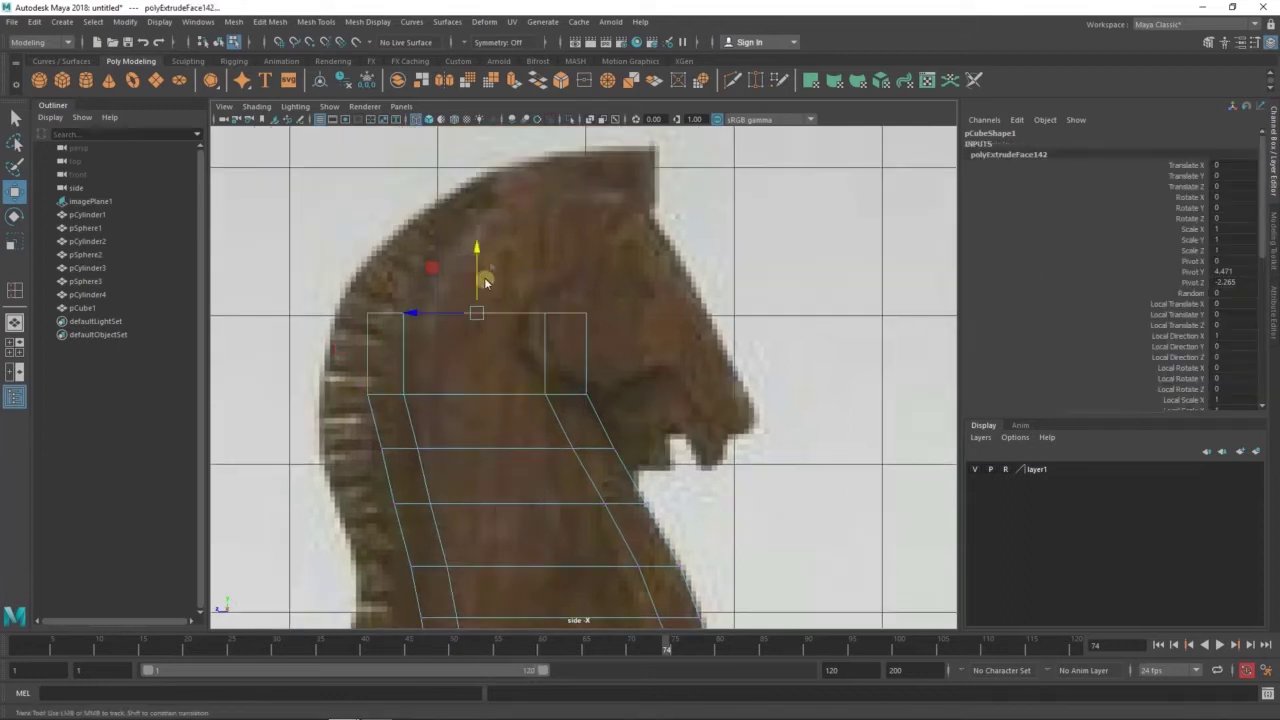
Push the section's left edge out to the mane, pull its top-right into the throat, and check it in 3D
drag(375, 378, 500, 443)
drag(365, 420, 347, 424)
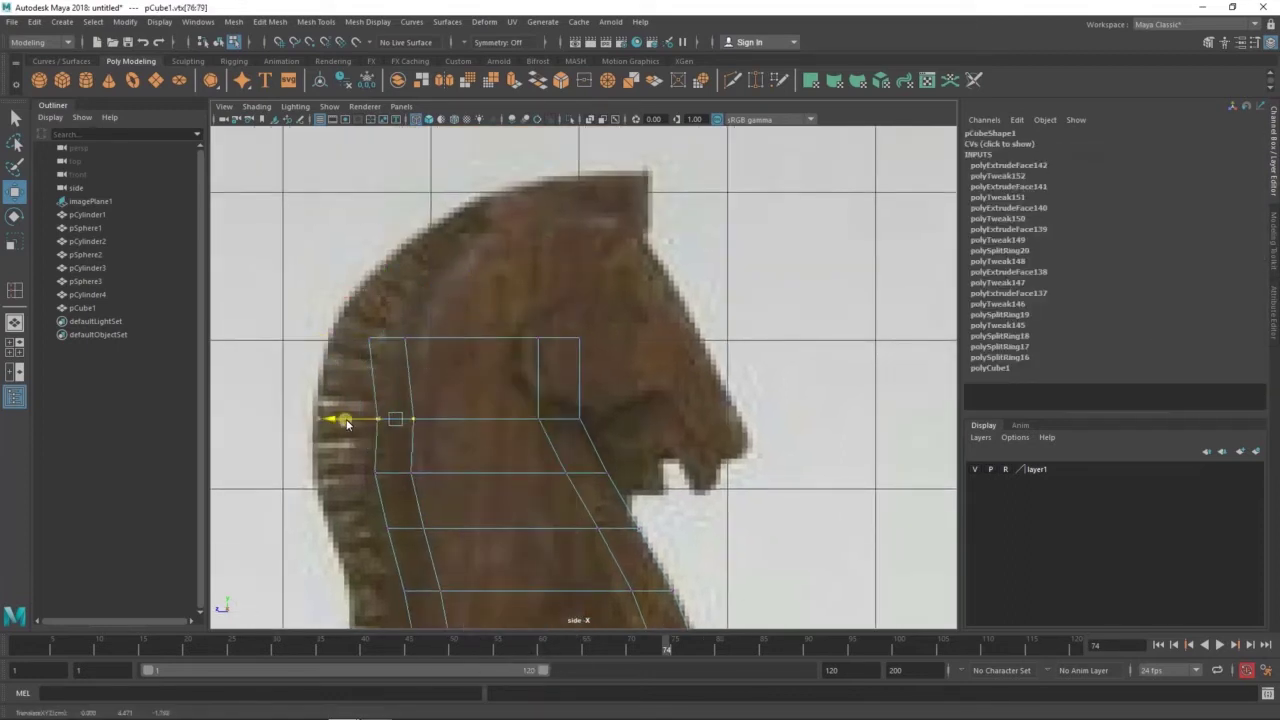
mouse_move(535, 273)
mouse_down()
mouse_move(595, 360)
mouse_move(505, 340)
mouse_up()
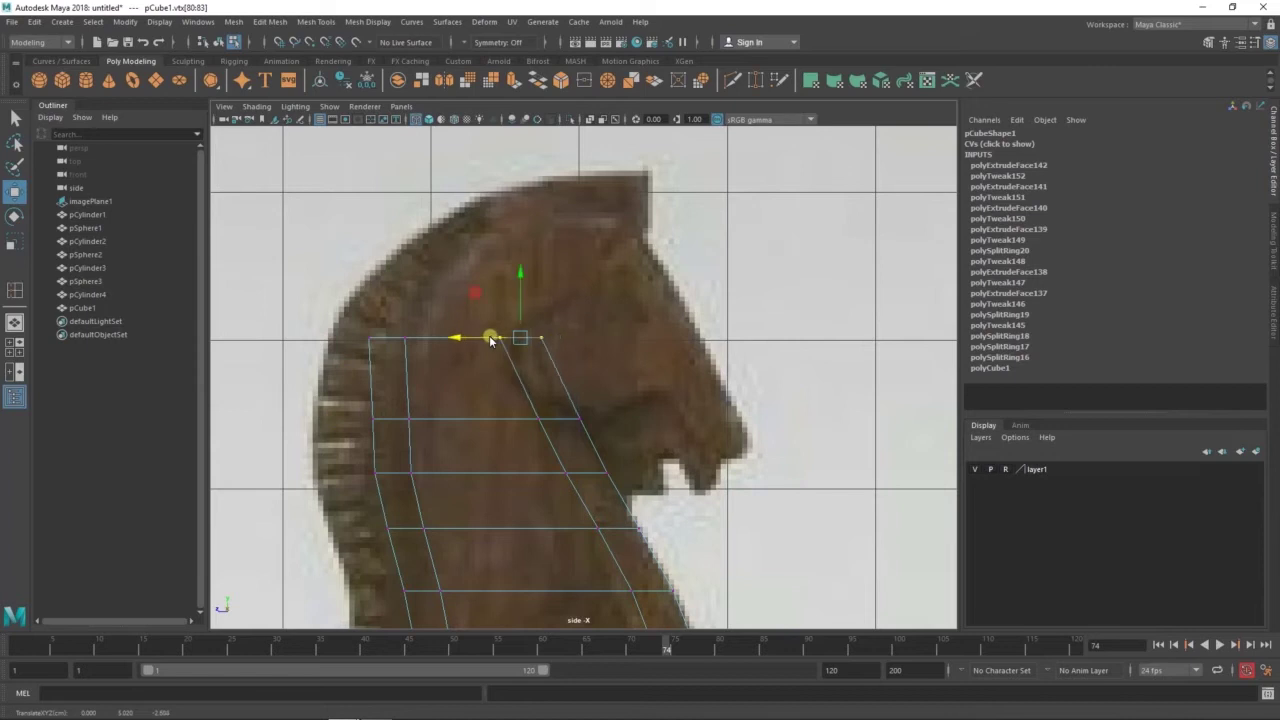
scroll(490, 340, down, 5)
key(space)
key(space)
mouse_move(632, 267)
alt+mouse_down()
mouse_move(674, 319)
mouse_move(585, 317)
alt+mouse_up()
key(space)
key(space)
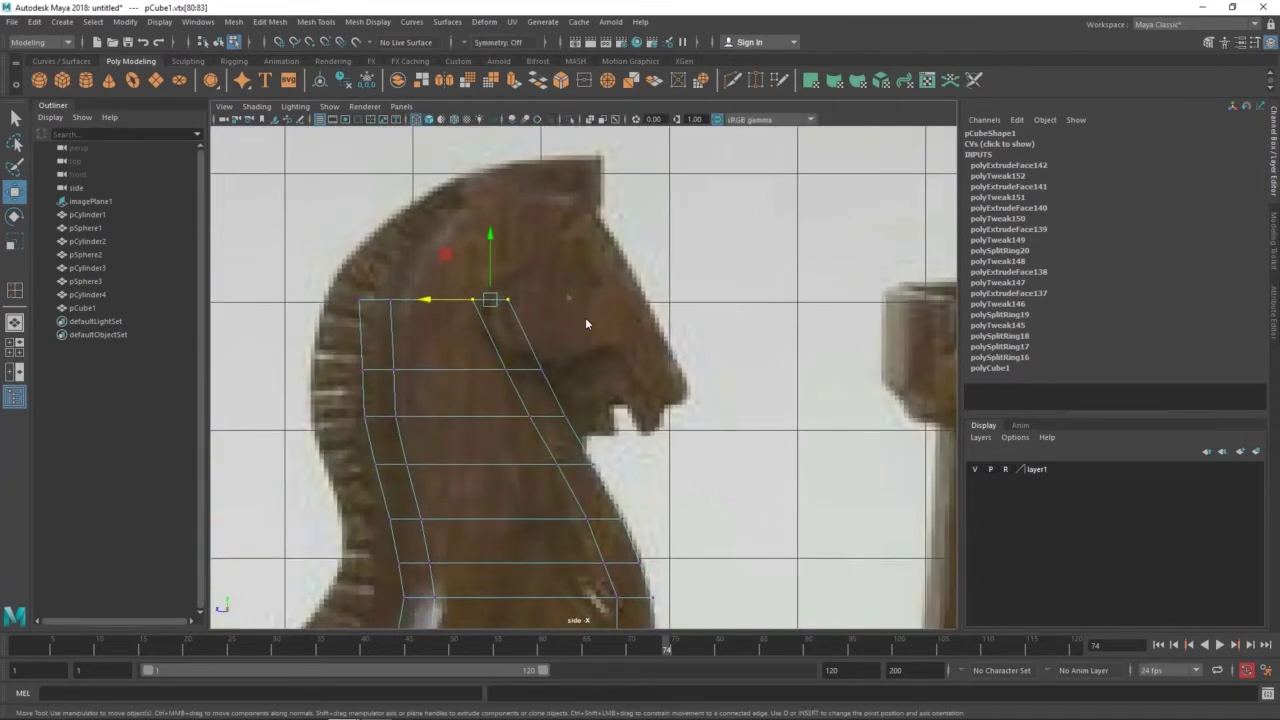
Extrude another section and fit its corner, throat, top and back vertices to the head outline
right_drag(528, 262, 528, 290)
key(ctrl+e)
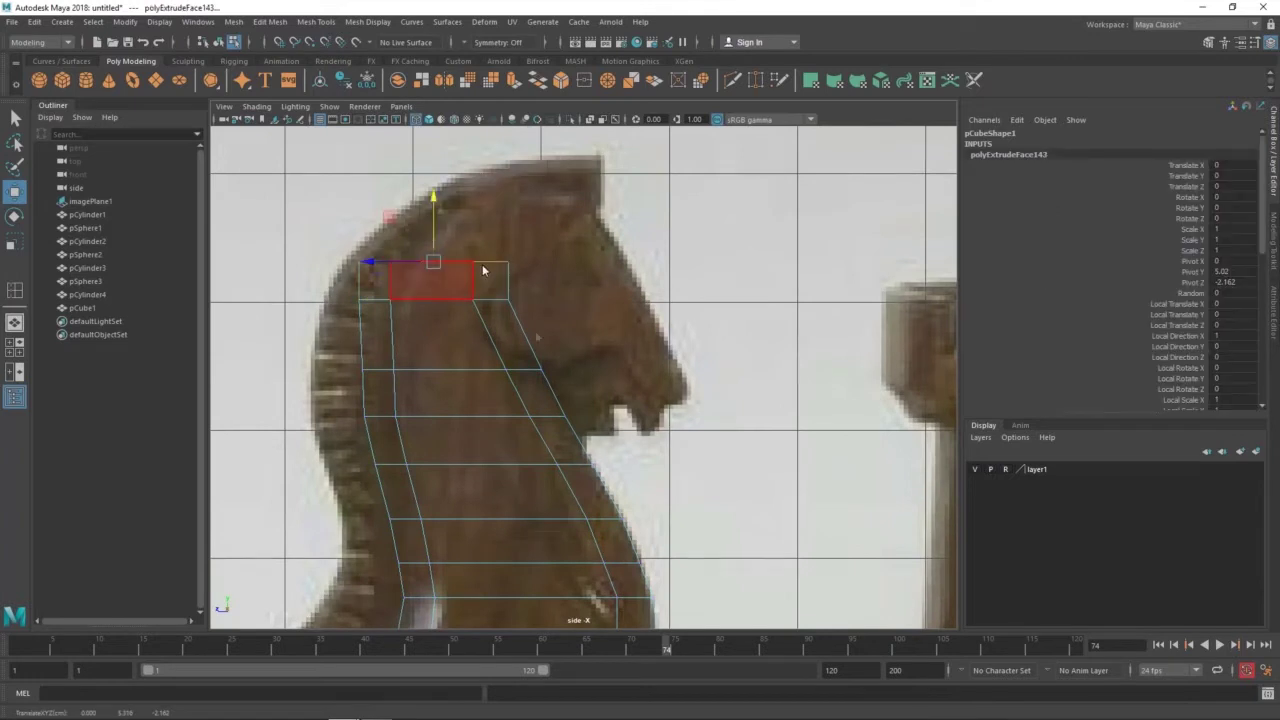
alt+middle_drag(483, 270, 472, 308)
key(F9)
drag(545, 318, 512, 294)
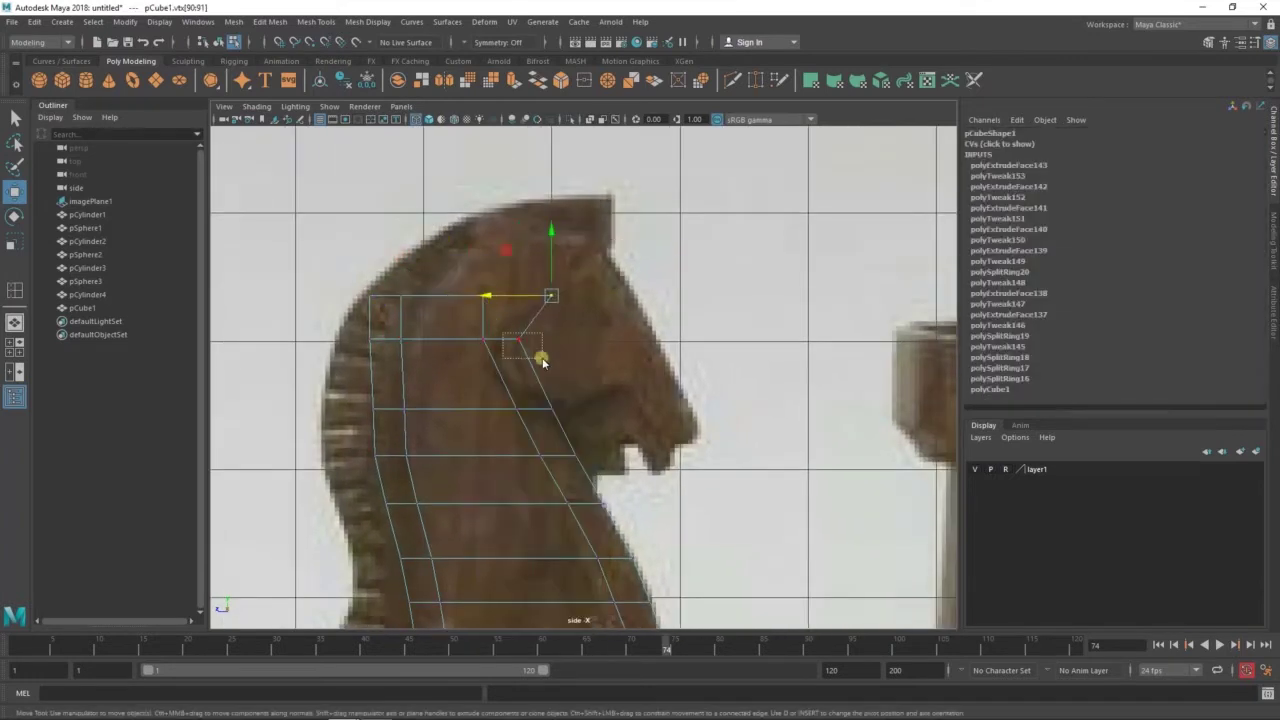
drag(471, 332, 495, 355)
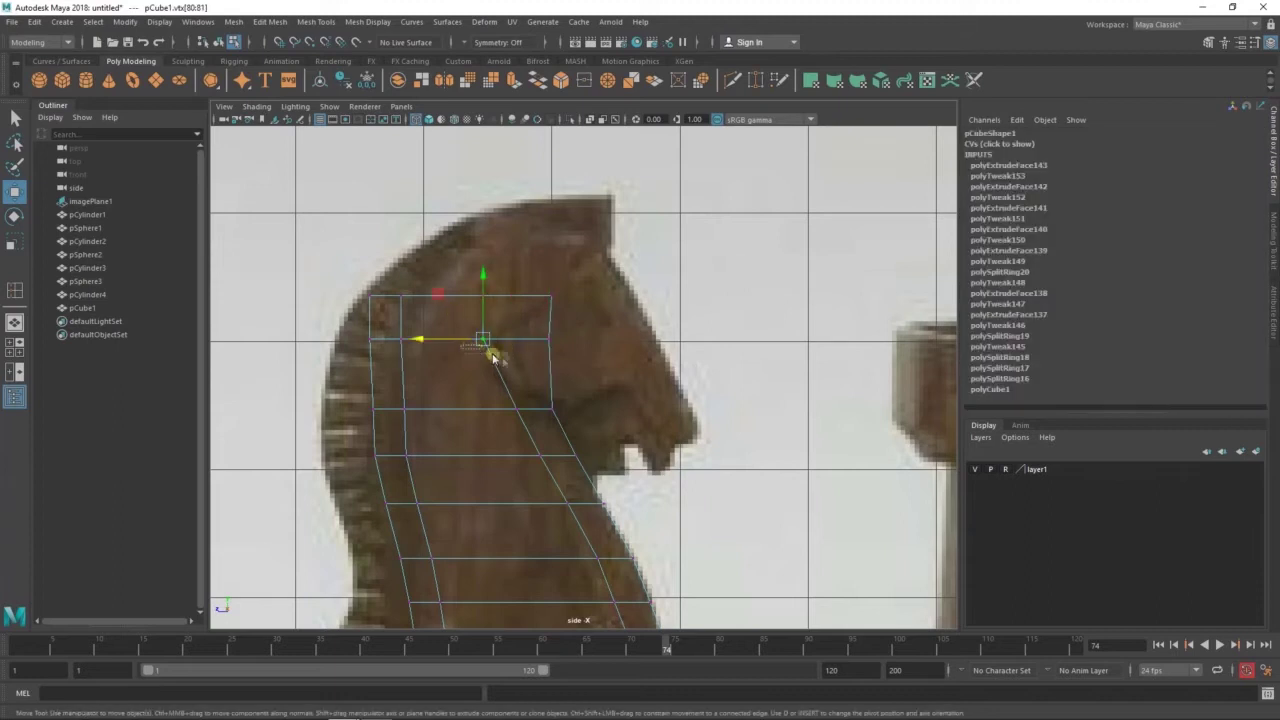
drag(500, 284, 462, 302)
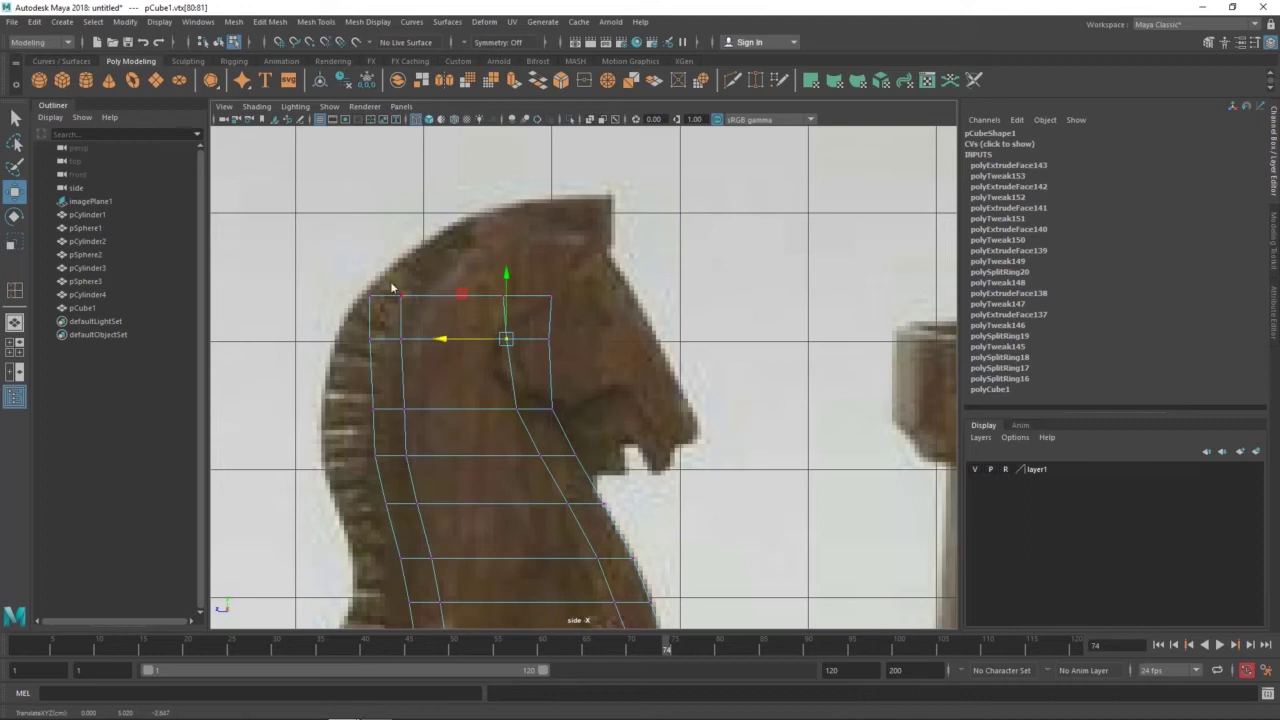
drag(390, 325, 432, 352)
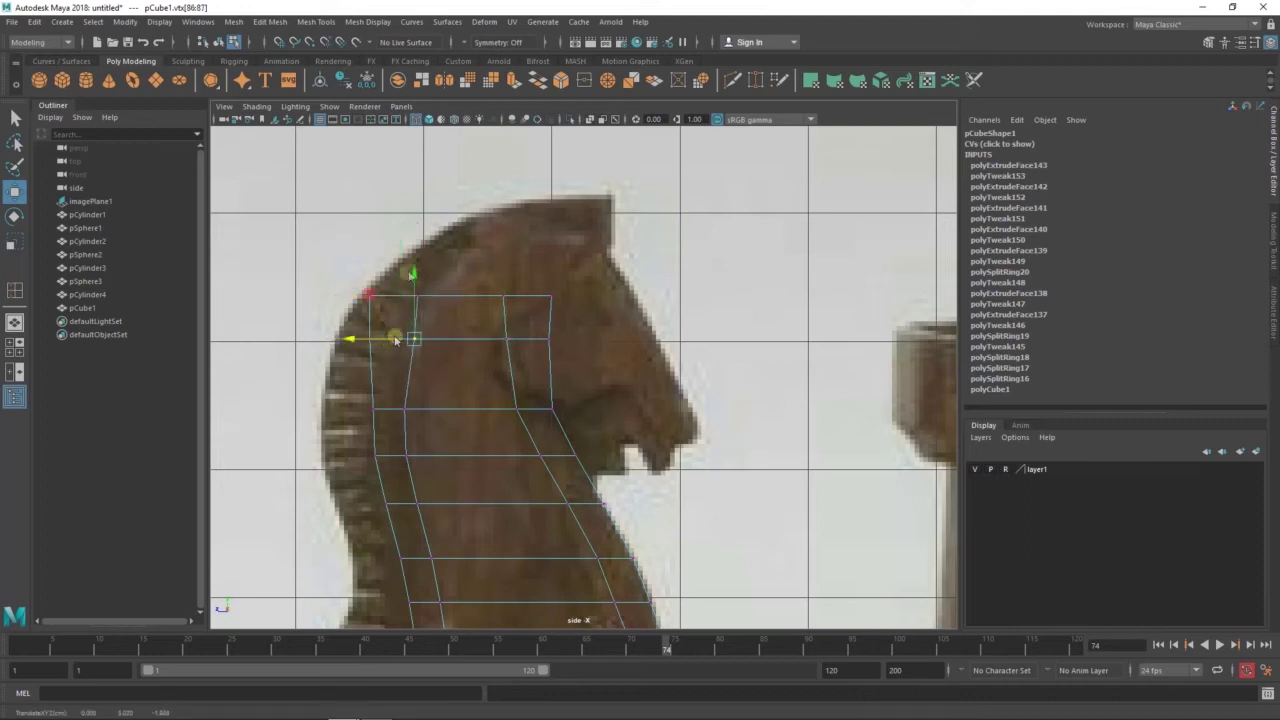
mouse_move(385, 284)
mouse_down()
mouse_move(323, 301)
mouse_move(347, 343)
mouse_up()
Extrude the top face once more, raising the new section toward the crown
scroll(475, 268, up, 1)
right_click(480, 285)
drag(345, 252, 455, 297)
key(q)
key(e)
shift+drag(471, 248, 470, 305)
key(F9)
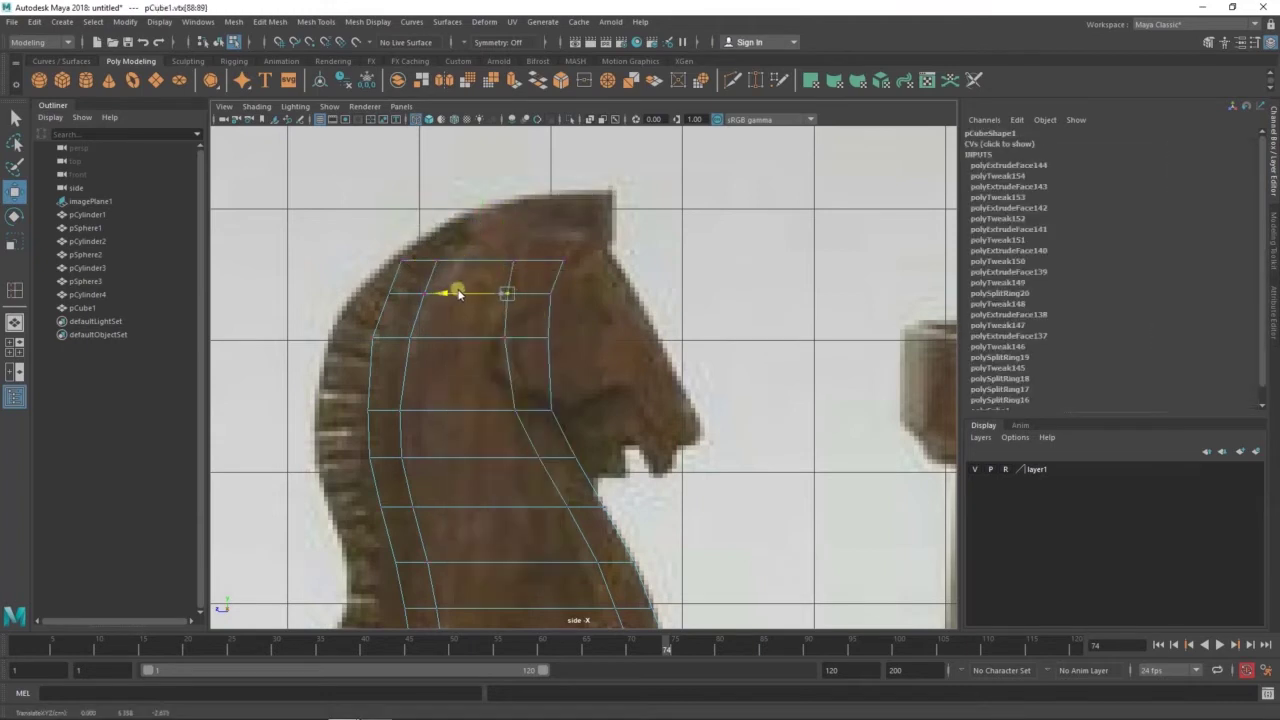
right_drag(643, 262, 600, 260)
Extrude the front face of the head forward to start the muzzle
click(548, 273)
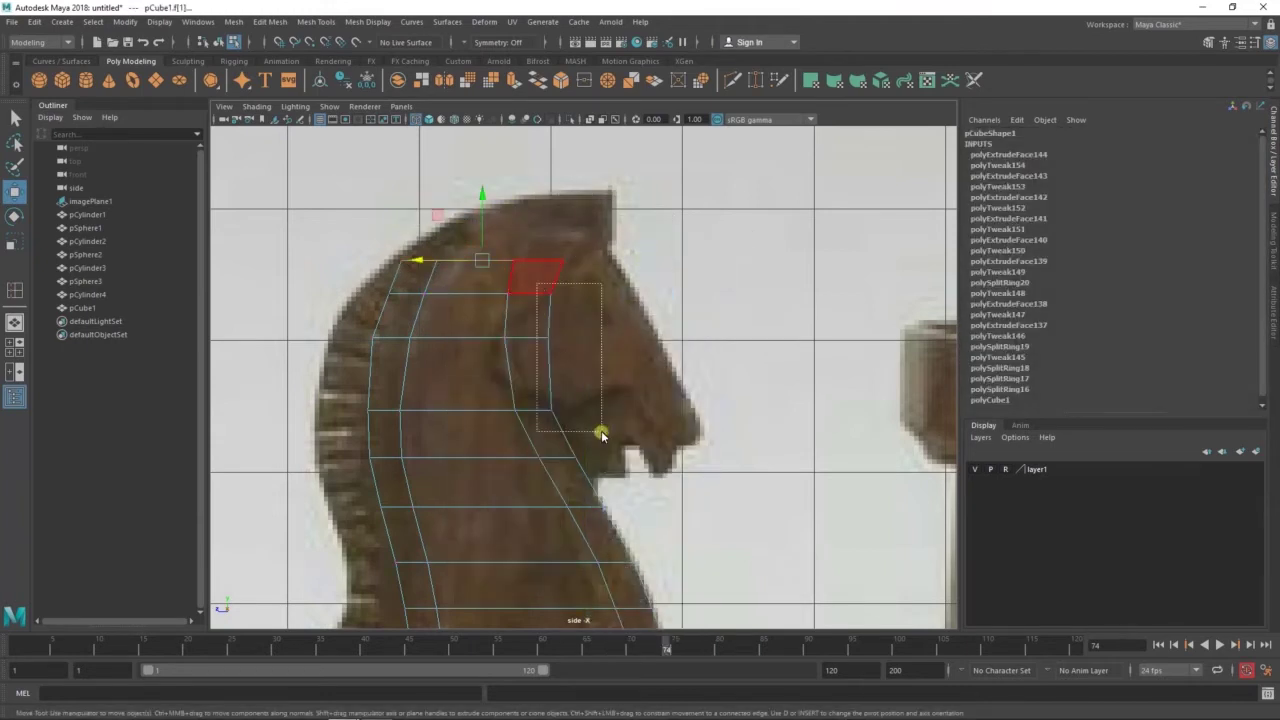
drag(627, 480, 629, 480)
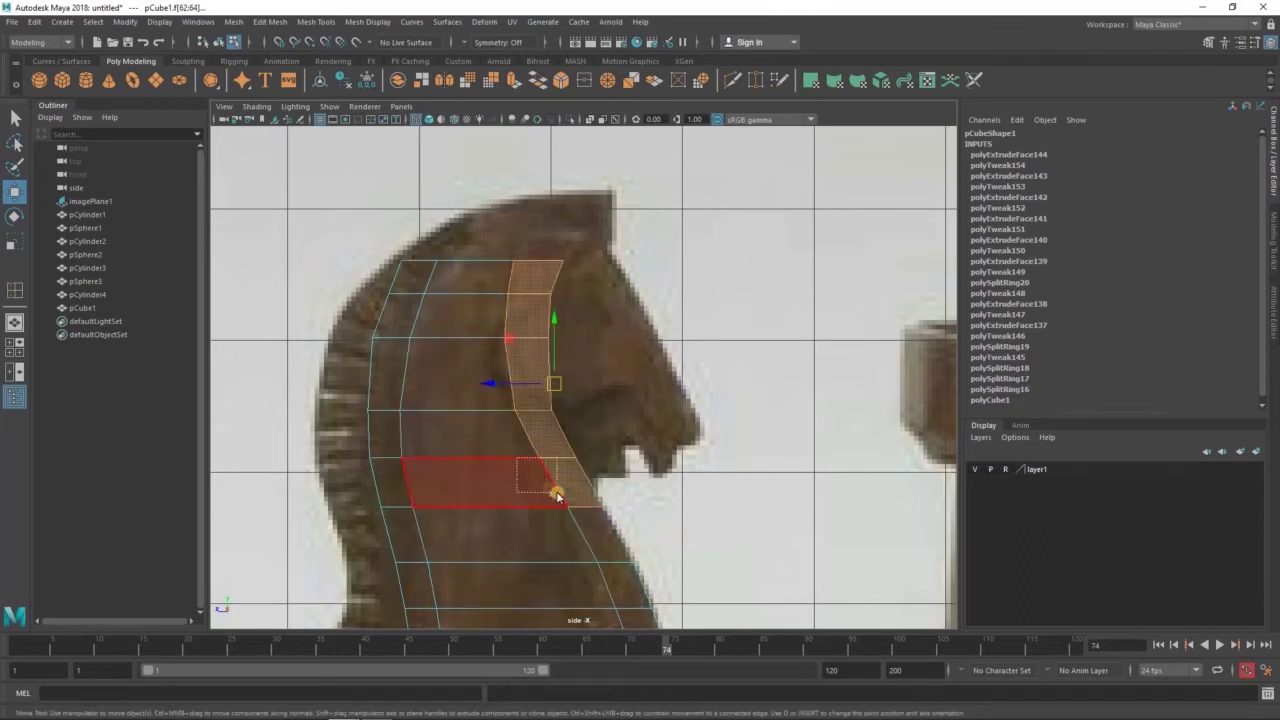
drag(480, 343, 535, 388)
key(ctrl+e)
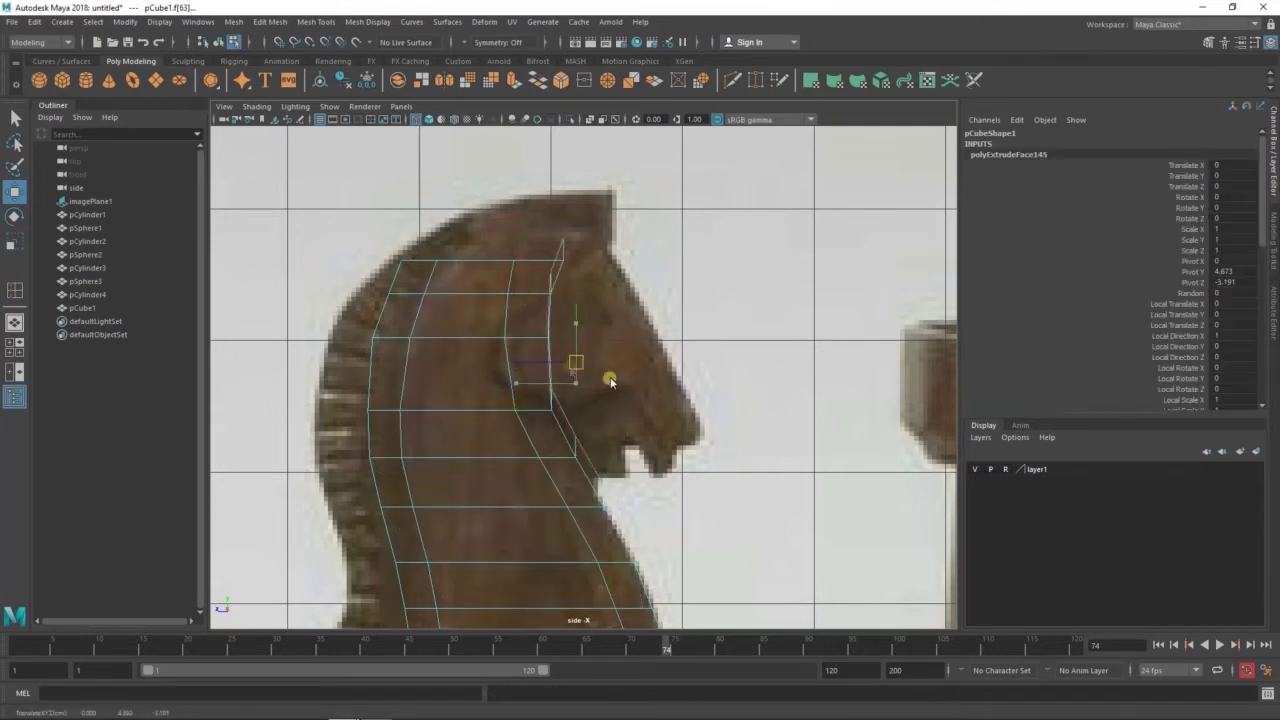
scroll(760, 300, up, 2)
right_drag(771, 263, 700, 263)
Fit the muzzle's jaw and throat vertices to the reference outline
mouse_move(653, 535)
mouse_down()
mouse_move(585, 465)
mouse_move(548, 540)
mouse_move(533, 519)
mouse_up()
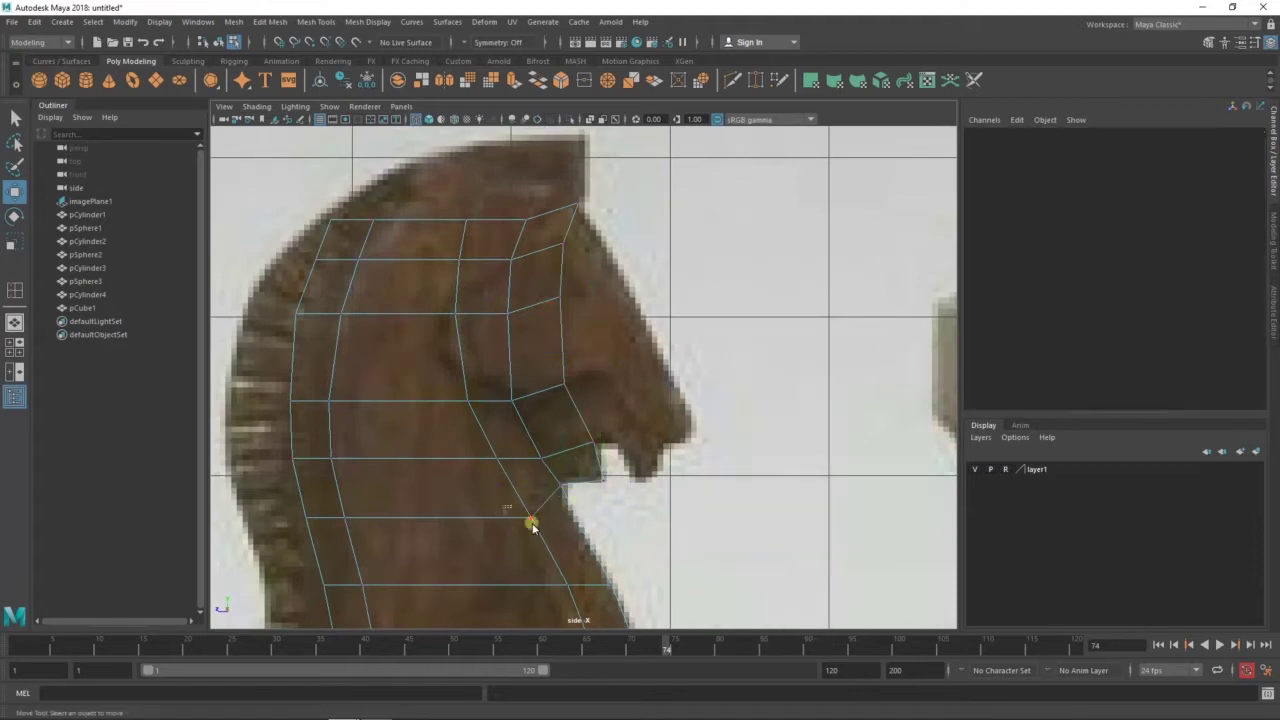
click(600, 520)
mouse_move(545, 470)
mouse_down()
mouse_move(580, 500)
mouse_move(556, 390)
mouse_move(514, 412)
mouse_move(480, 392)
mouse_move(474, 405)
mouse_up()
click(708, 376)
click(613, 400)
click(451, 371)
click(571, 409)
drag(571, 409, 571, 380)
click(586, 457)
drag(586, 457, 593, 493)
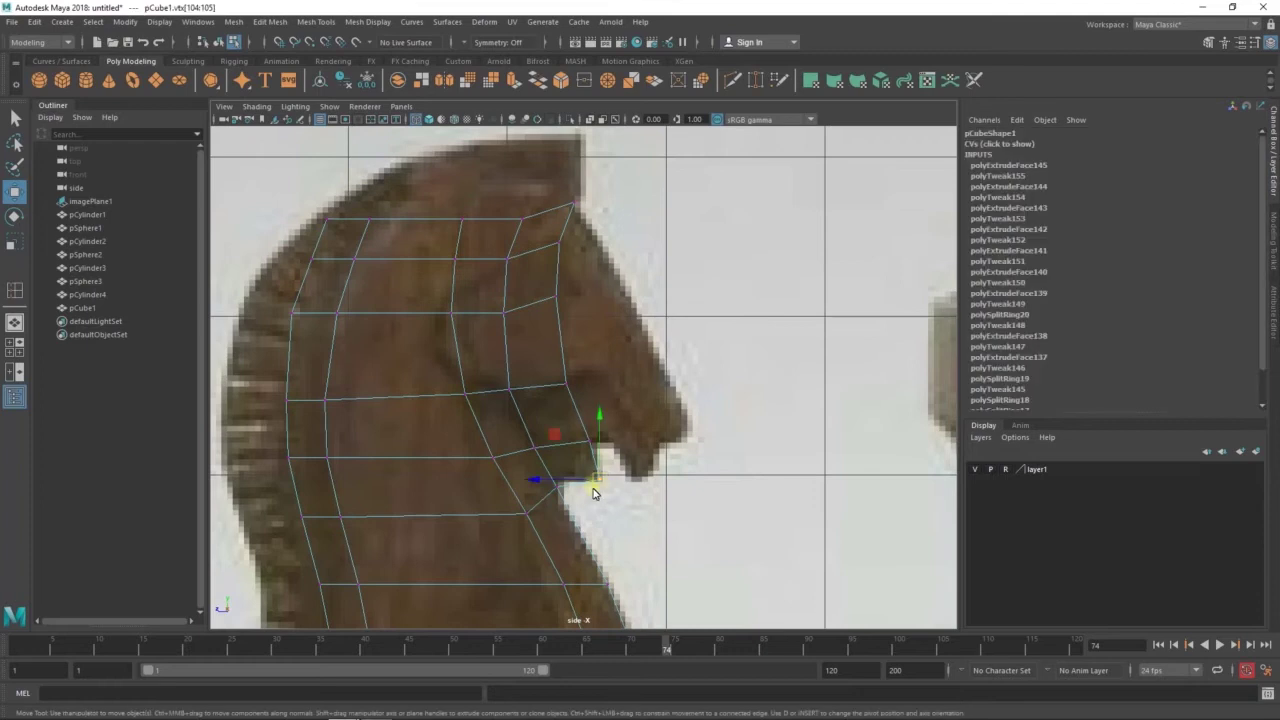
Move the upper jaw, head-top and forehead vertices onto the reference outline
click(591, 490)
drag(612, 430, 557, 447)
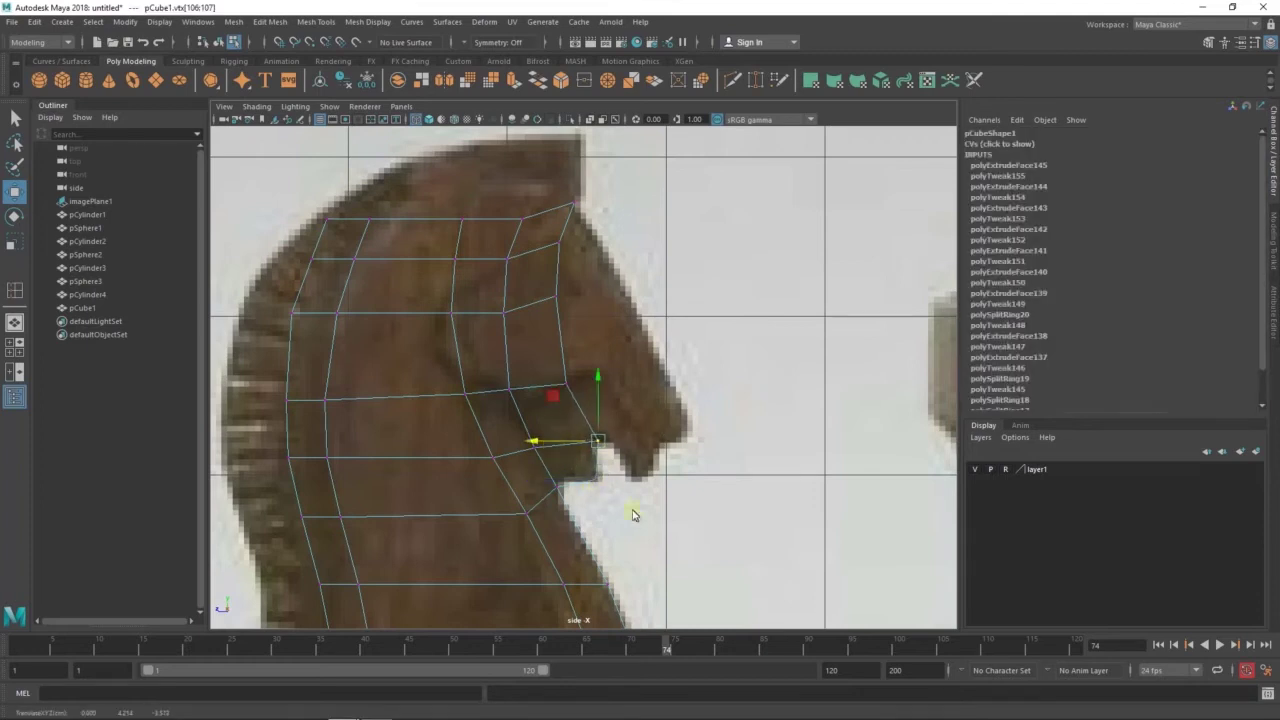
click(617, 471)
alt+middle_drag(617, 471, 606, 498)
key(w)
mouse_move(588, 357)
mouse_down()
mouse_move(530, 320)
mouse_move(547, 308)
mouse_up()
click(563, 251)
drag(548, 240, 569, 277)
mouse_move(552, 218)
mouse_down()
mouse_move(577, 228)
mouse_move(563, 200)
mouse_up()
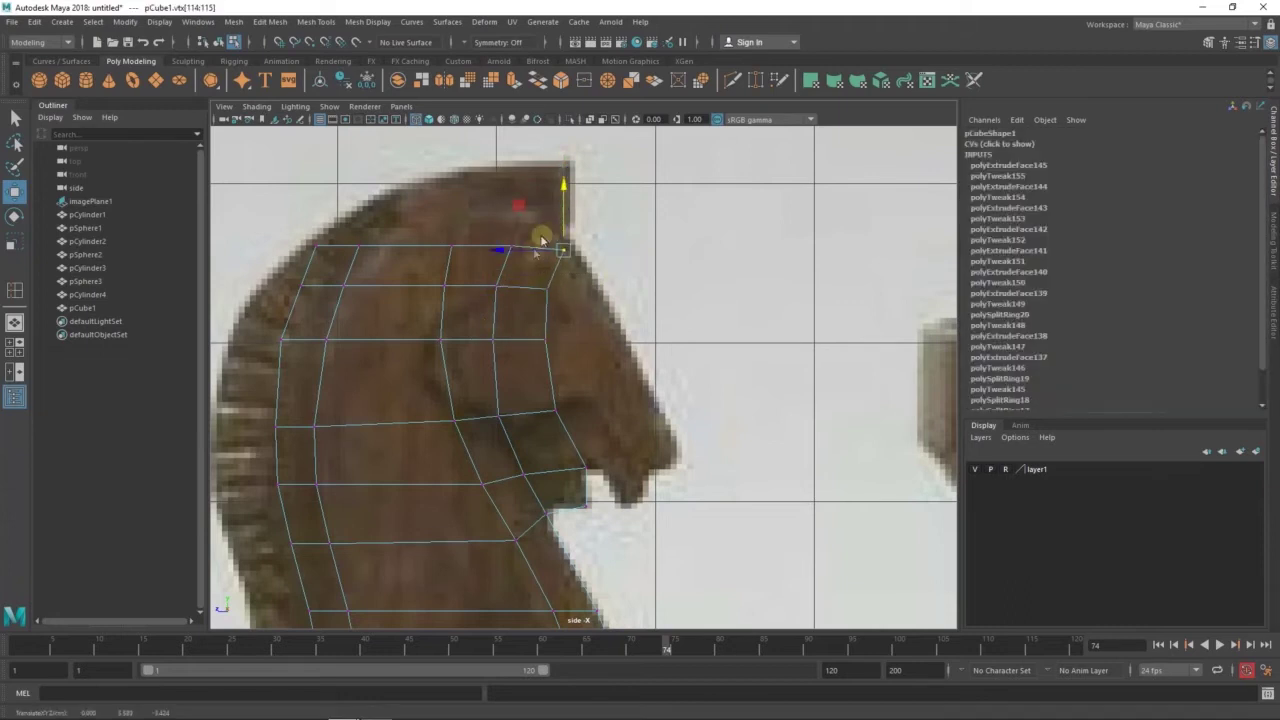
Extrude the snout face forward and fit its vertices to the nose and mouth
click(575, 320)
key(ctrl+e)
drag(586, 378, 619, 380)
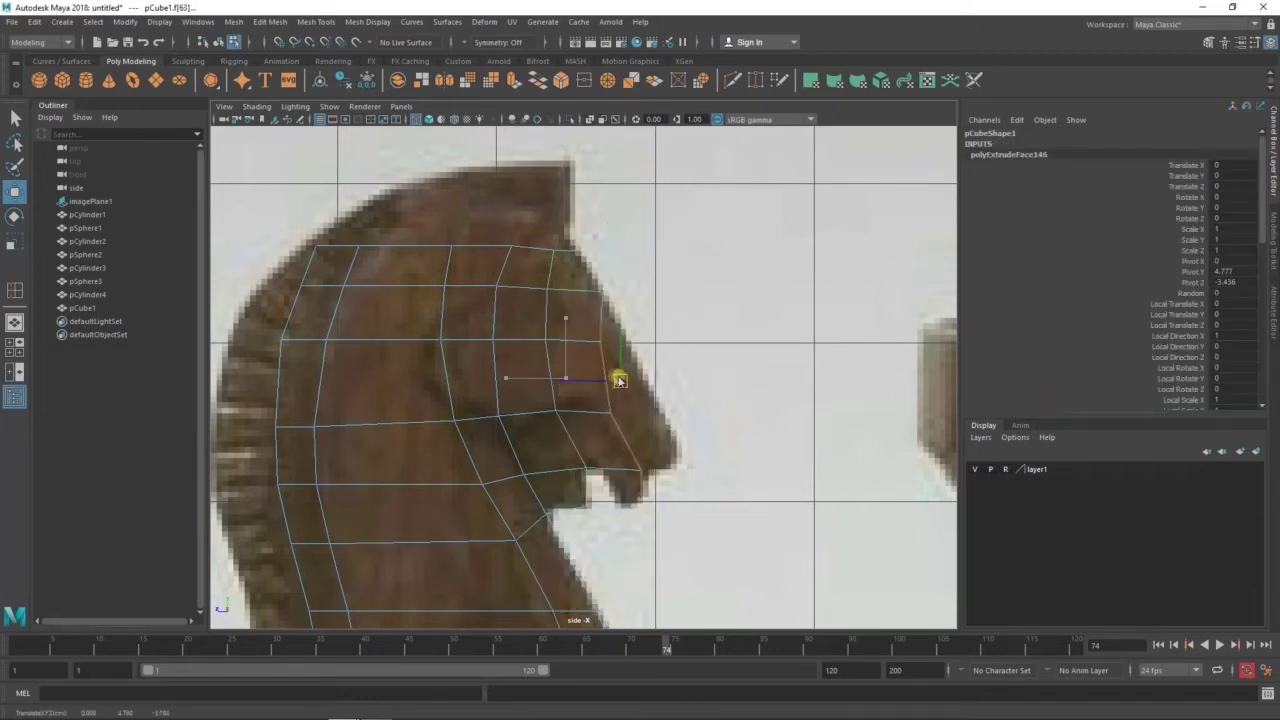
right_drag(749, 177, 686, 177)
drag(505, 232, 530, 252)
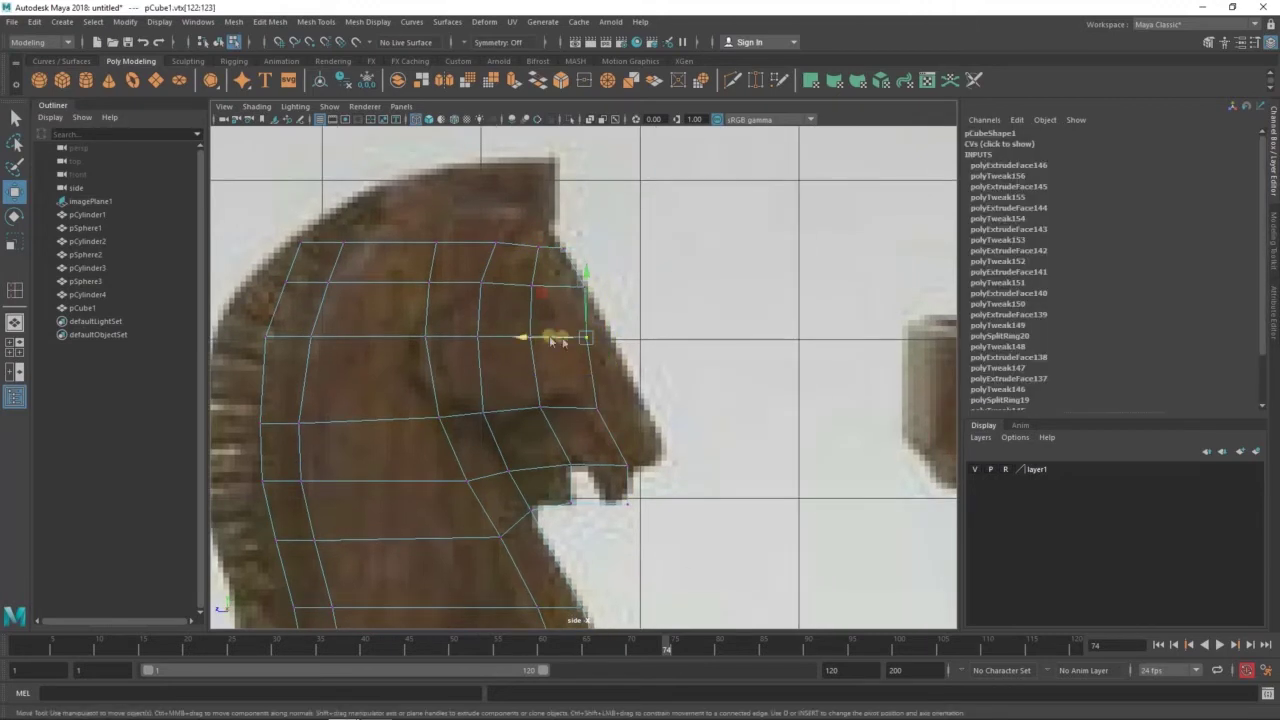
drag(560, 392, 594, 410)
alt+middle_drag(617, 415, 594, 380)
drag(590, 415, 620, 445)
Extrude a face under the muzzle and move the mouth corner onto the reference outline
click(733, 383)
scroll(694, 269, down, 3)
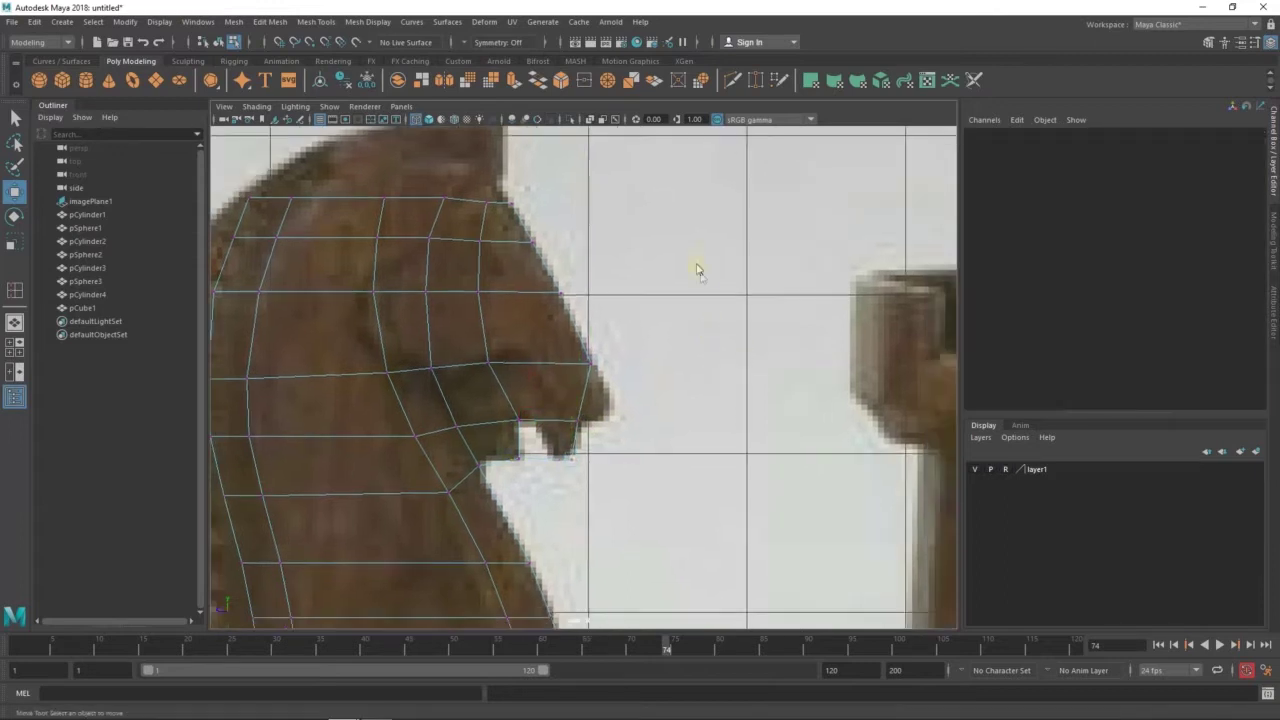
key(space)
key(space)
key(space)
key(space)
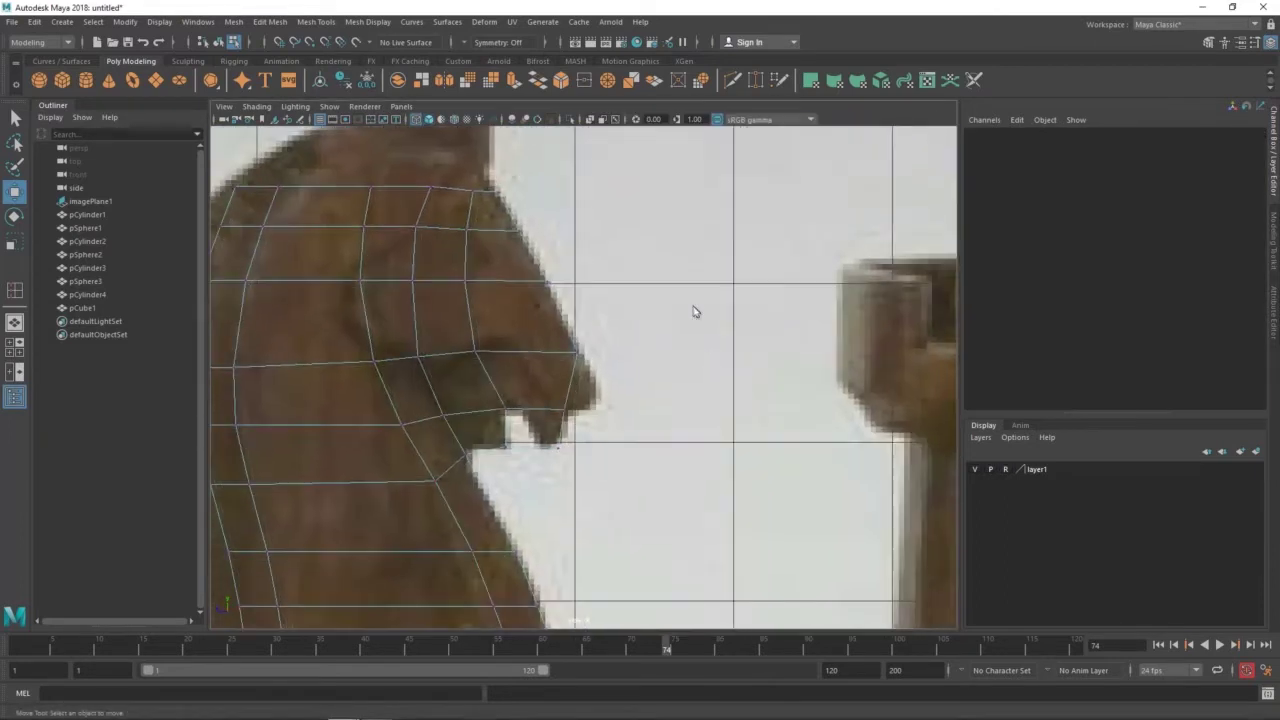
drag(520, 290, 604, 460)
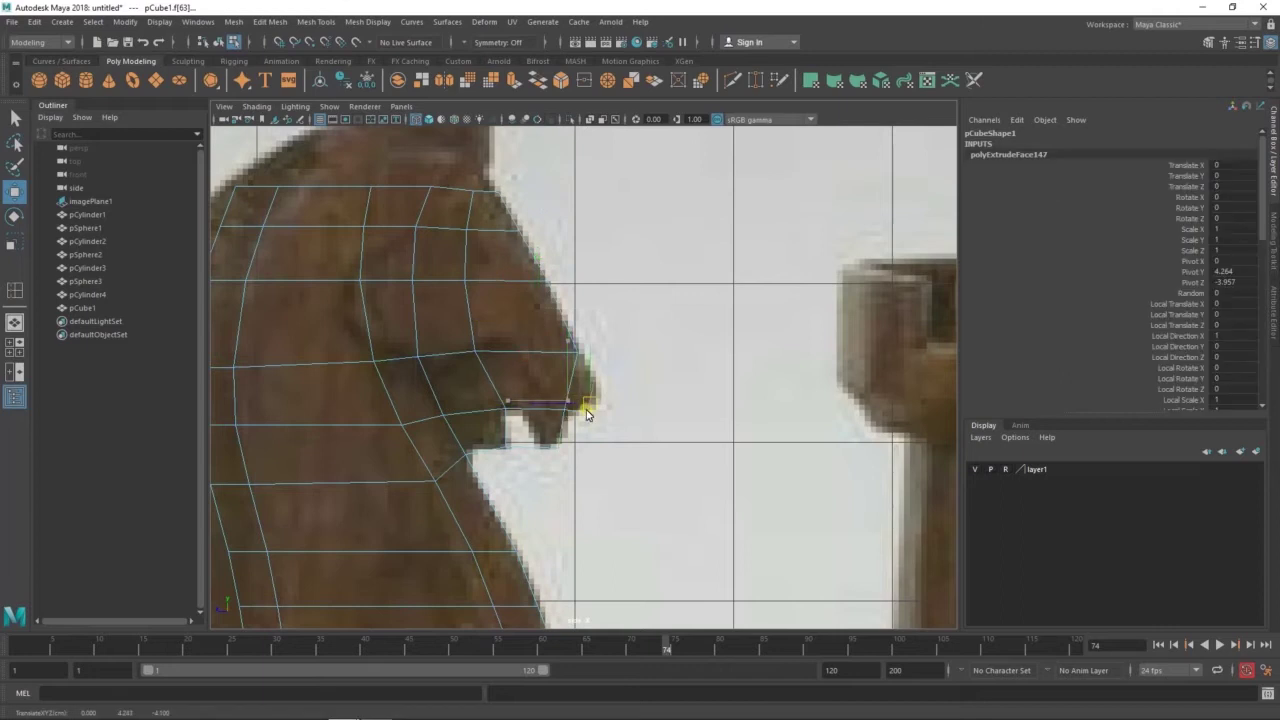
scroll(590, 400, up, 2)
shift+right_drag(748, 222, 750, 180)
click(608, 405)
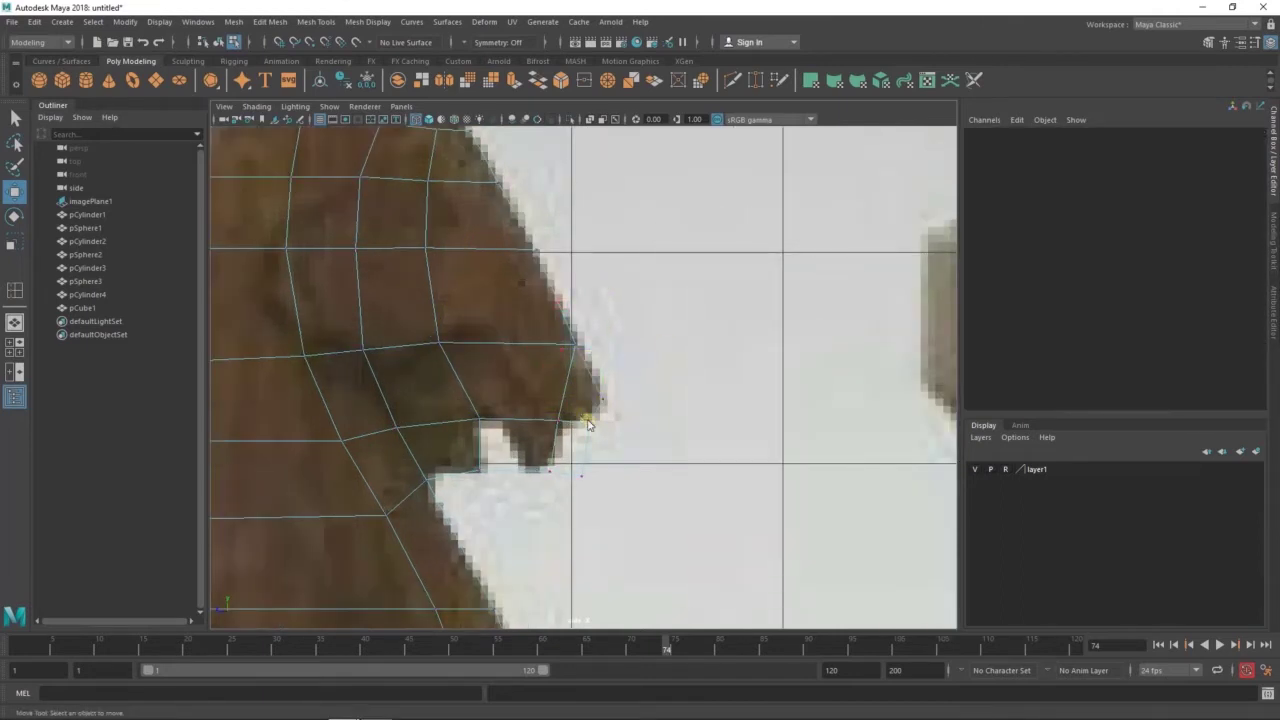
drag(598, 408, 572, 434)
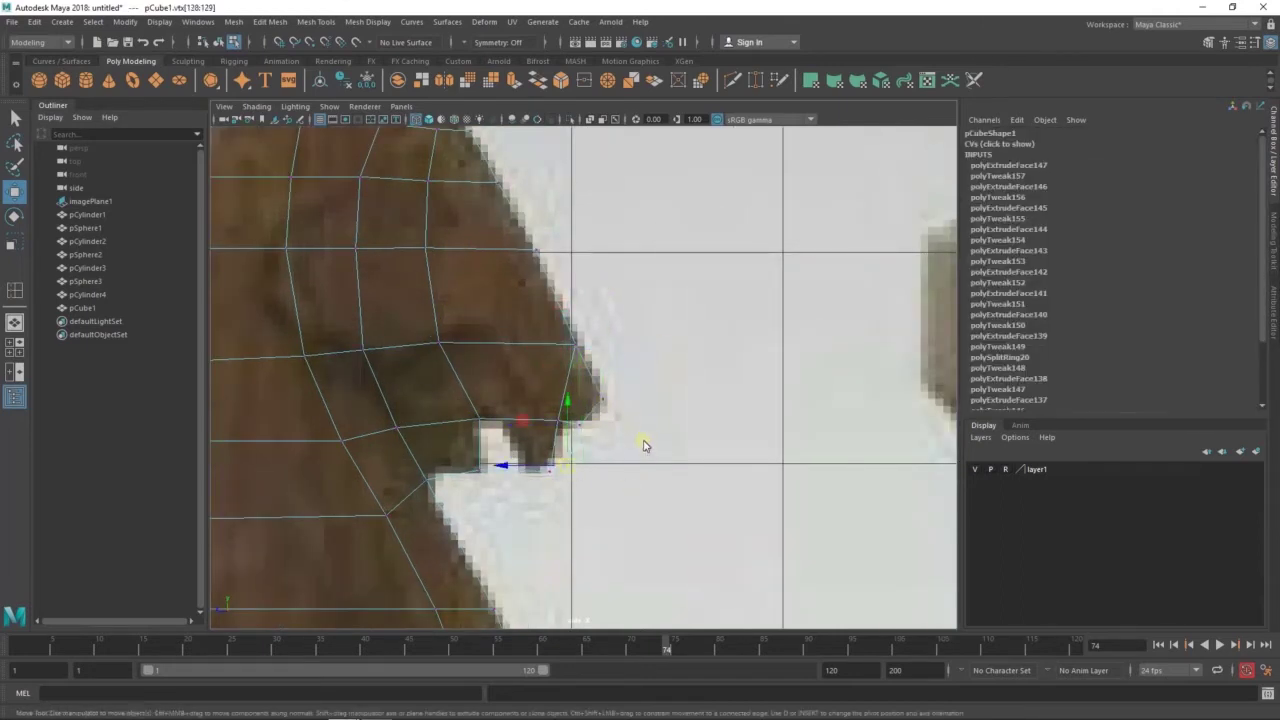
Select the face on top of the head in face mode
click(644, 446)
scroll(832, 380, down, 5)
drag(343, 415, 725, 227)
key(ctrl+F11)
click(546, 338)
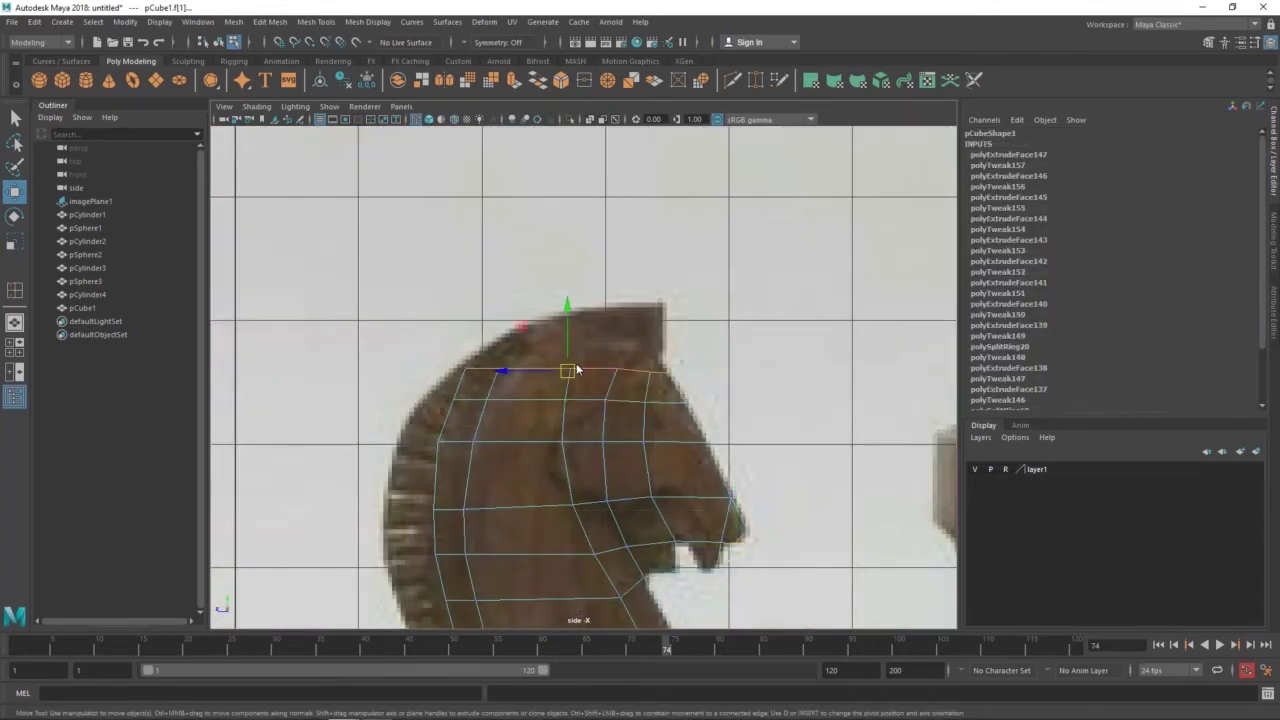
Extrude the head's top face and shape the ear corner to the reference
key(ctrl+e)
scroll(563, 286, up, 2)
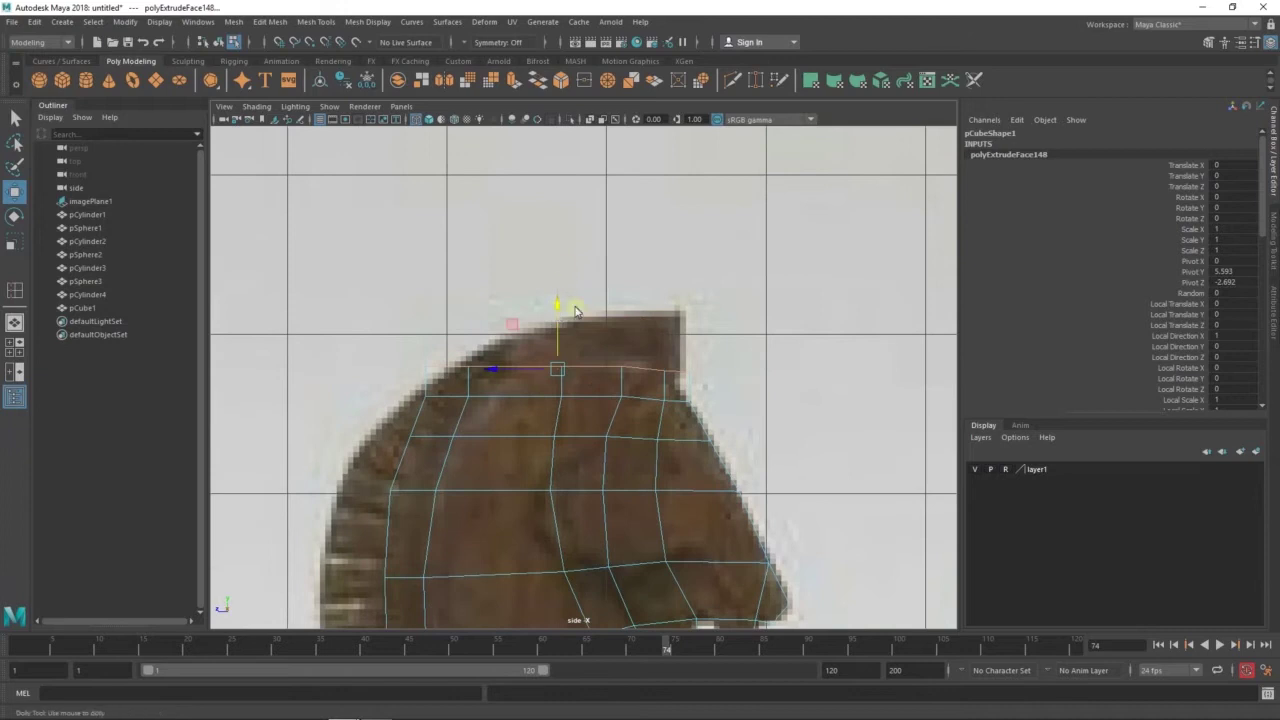
scroll(575, 311, up, 1)
key(F9)
drag(680, 345, 731, 390)
drag(692, 352, 657, 372)
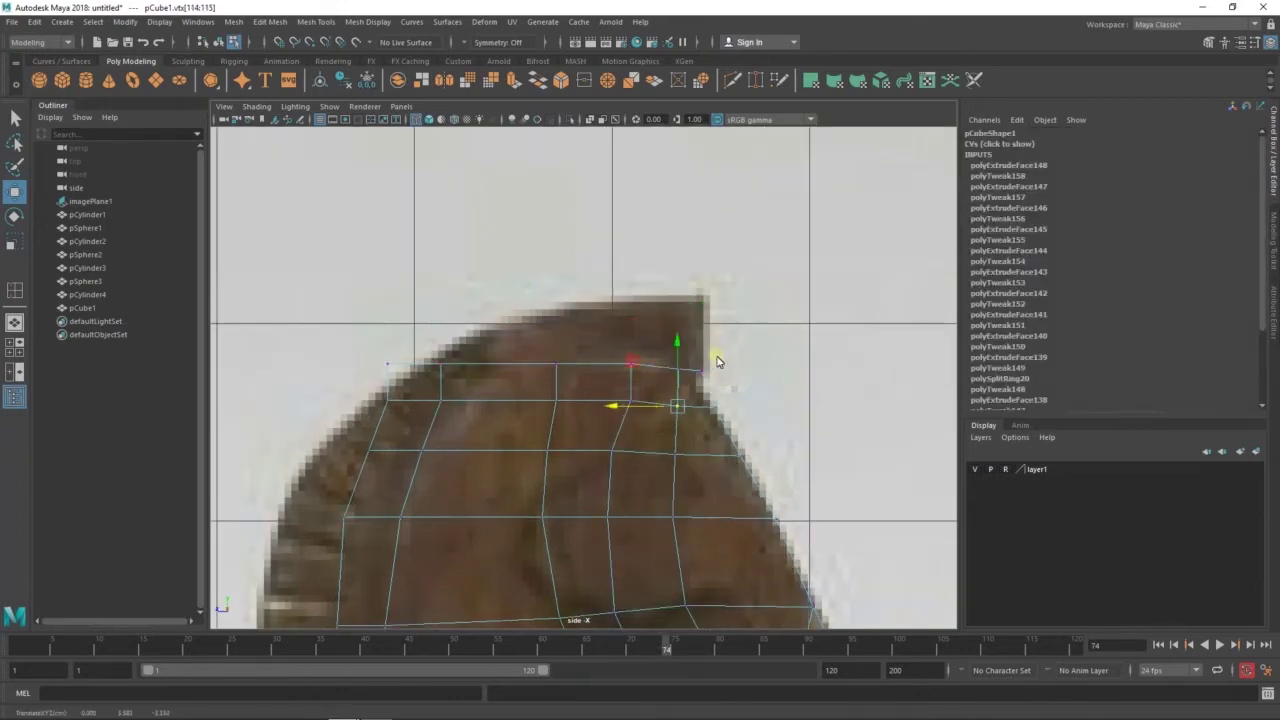
Fit the head-top and upper-left head vertices onto the reference outline
alt+middle_drag(650, 410, 643, 405)
drag(640, 385, 619, 412)
drag(535, 382, 558, 406)
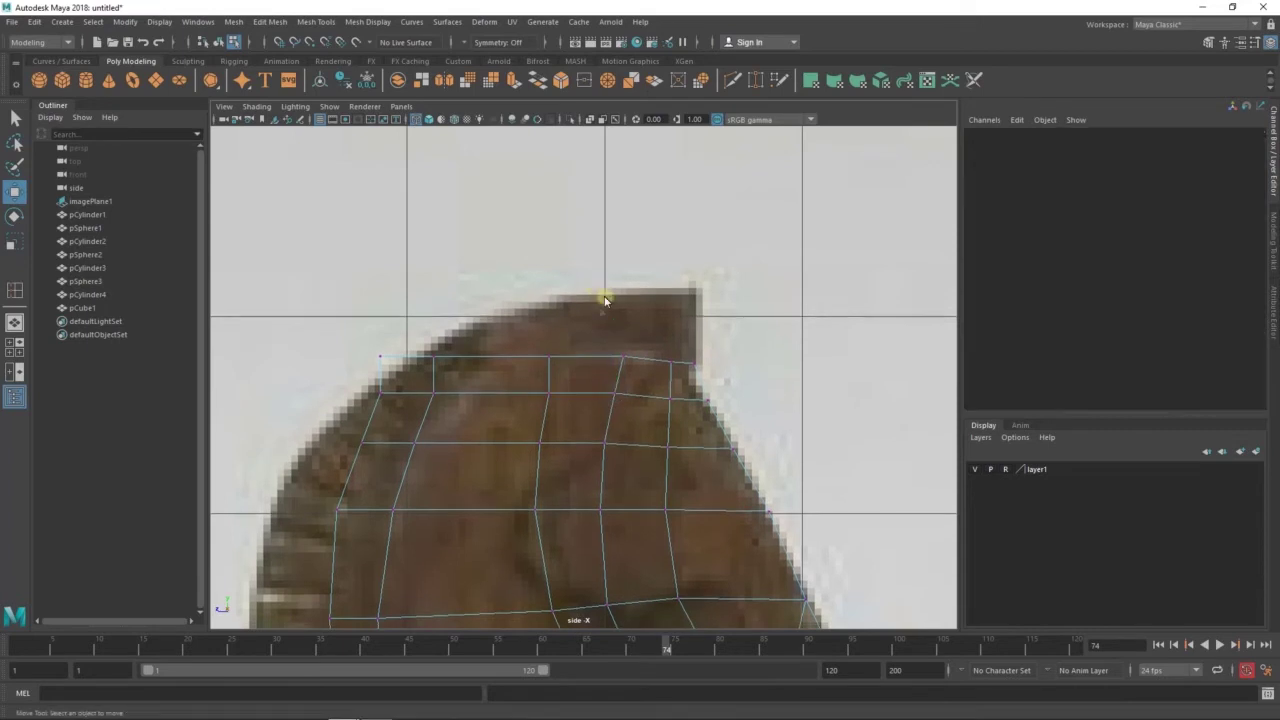
drag(460, 372, 425, 342)
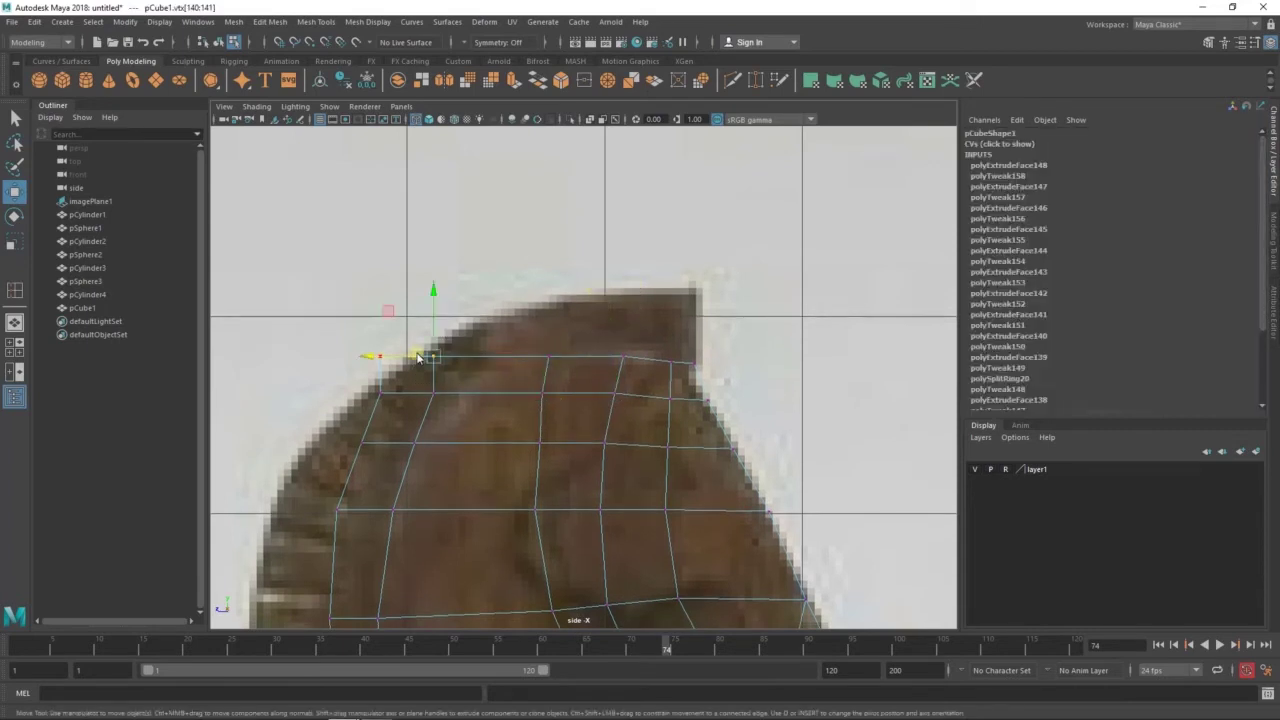
drag(355, 345, 410, 390)
scroll(515, 250, down, 1)
drag(523, 420, 494, 374)
Move the forehead, head-top and ear-top vertices onto the outline
click(530, 324)
drag(443, 424, 445, 426)
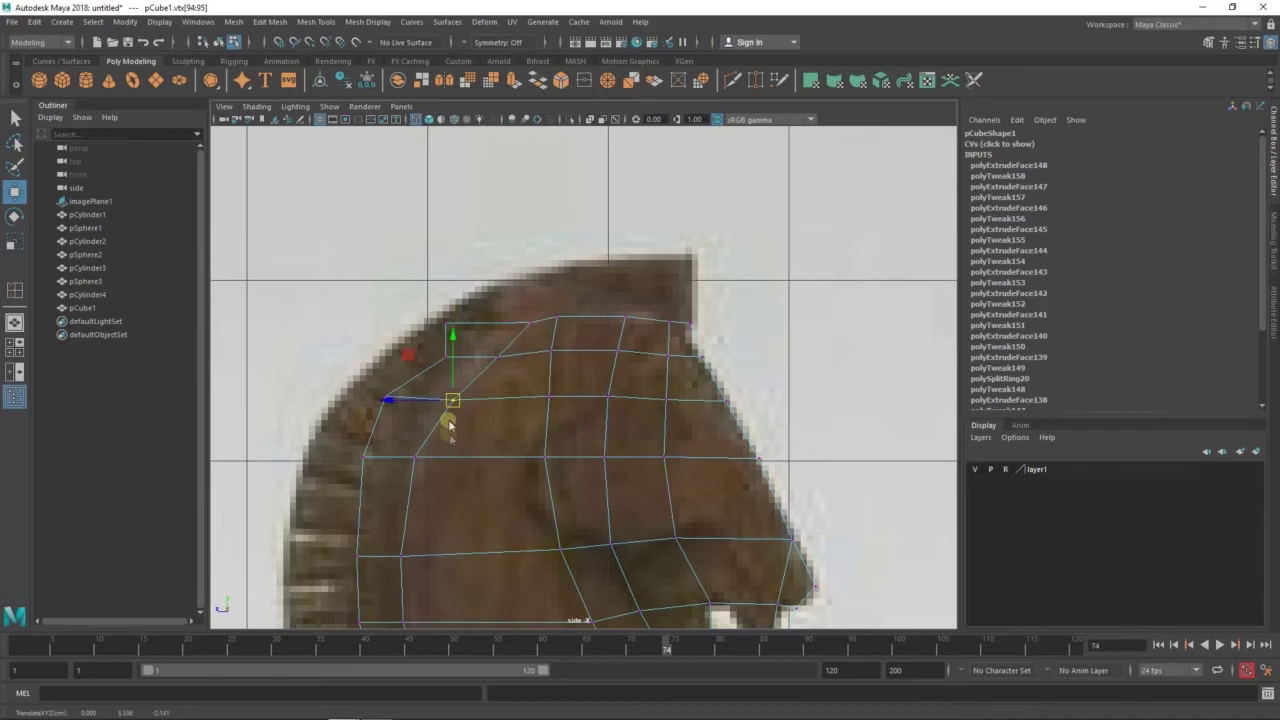
alt+middle_drag(446, 488, 448, 431)
alt+middle_drag(427, 302, 428, 306)
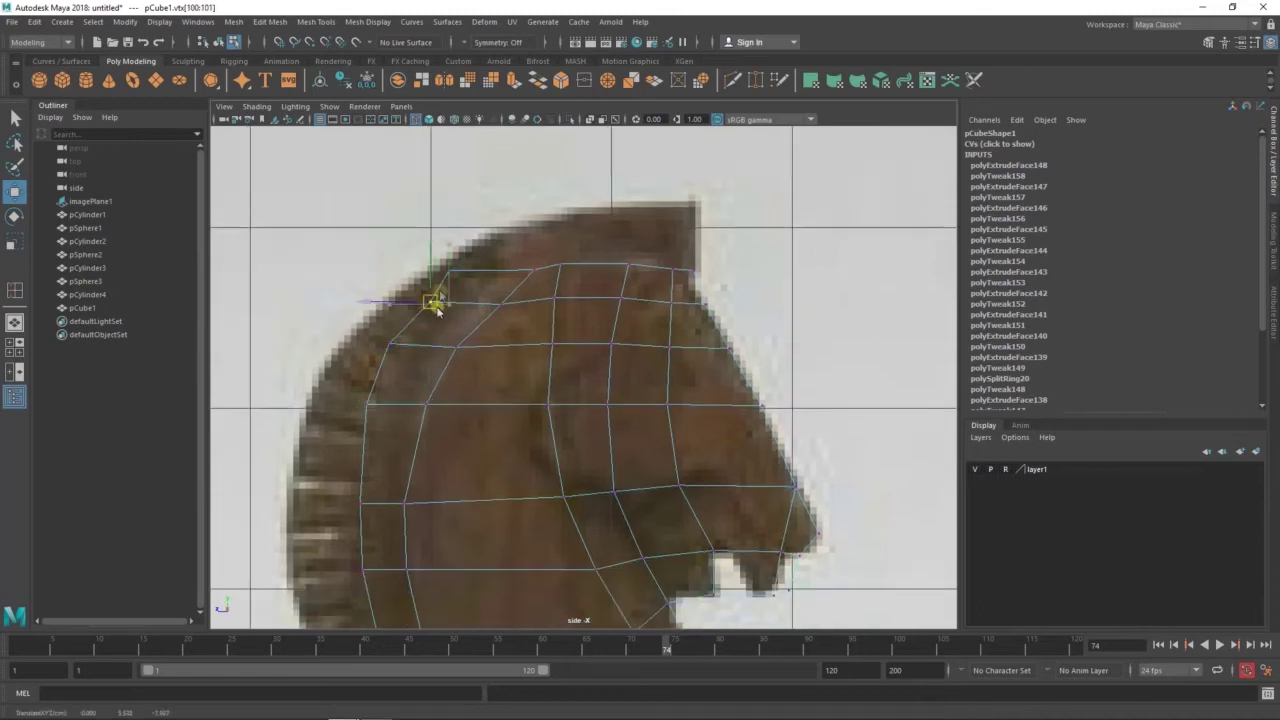
click(488, 280)
alt+middle_drag(395, 346, 398, 326)
click(398, 326)
drag(545, 268, 545, 268)
click(558, 270)
click(537, 214)
drag(537, 214, 545, 257)
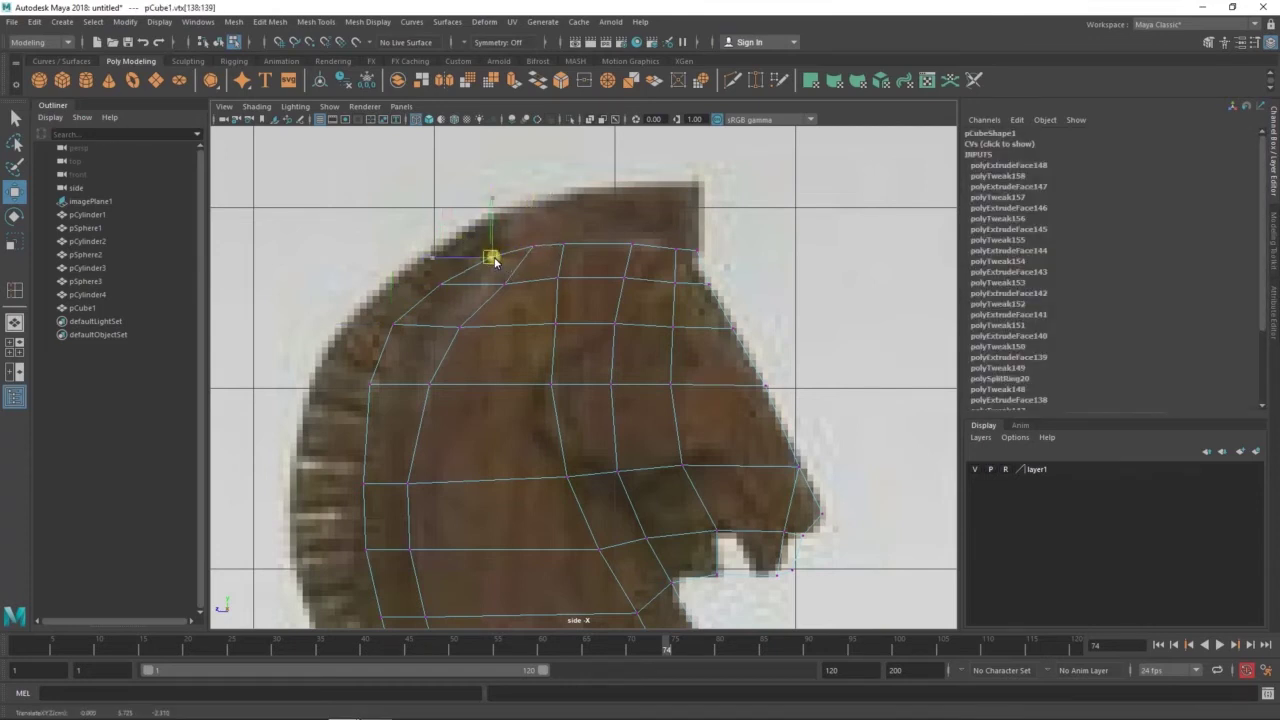
Orbit the knight in perspective and select its top face
scroll(571, 251, down, 5)
key(space)
mouse_move(693, 308)
alt+mouse_down()
mouse_move(617, 389)
mouse_move(689, 245)
alt+mouse_up()
click(525, 355)
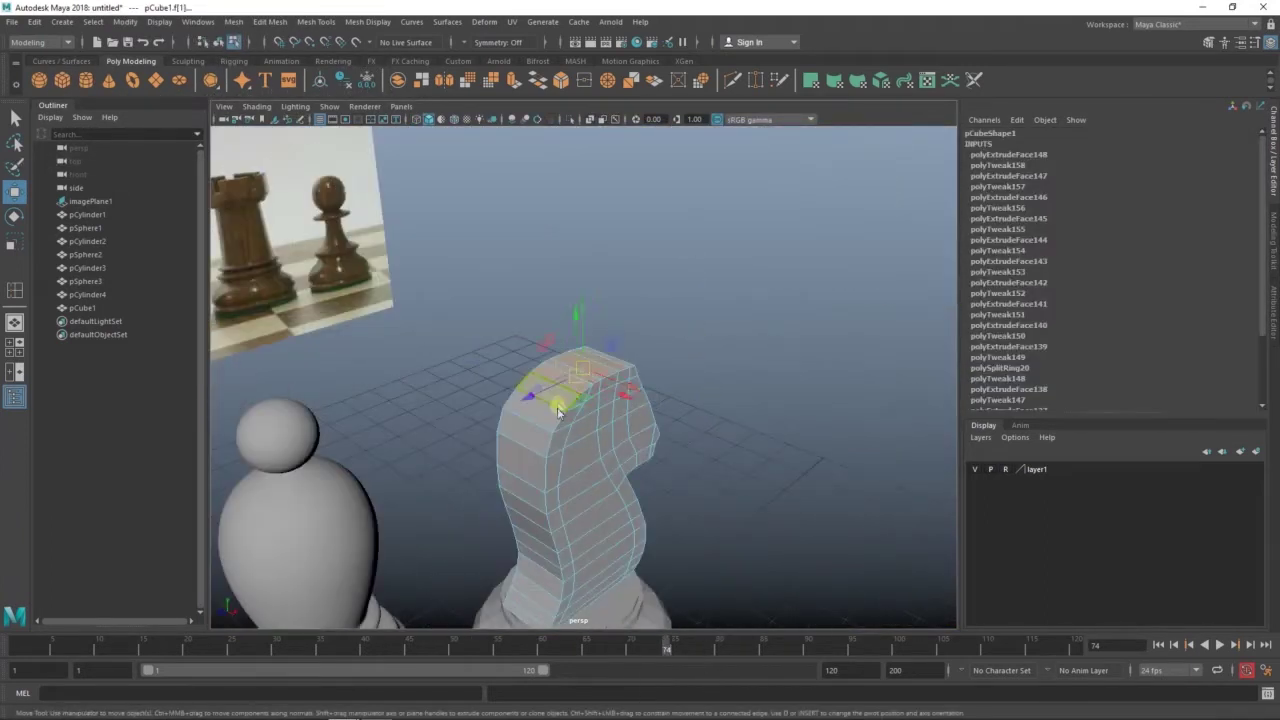
Add the side faces to the selection and extrude them with a small 0.022 thickness
alt+drag(558, 410, 520, 380)
mouse_move(500, 300)
shift+mouse_down()
mouse_move(471, 543)
mouse_move(537, 405)
mouse_move(593, 403)
mouse_move(548, 418)
mouse_move(728, 300)
shift+mouse_up()
key(e)
key(r)
shift+right_drag(728, 300, 748, 328)
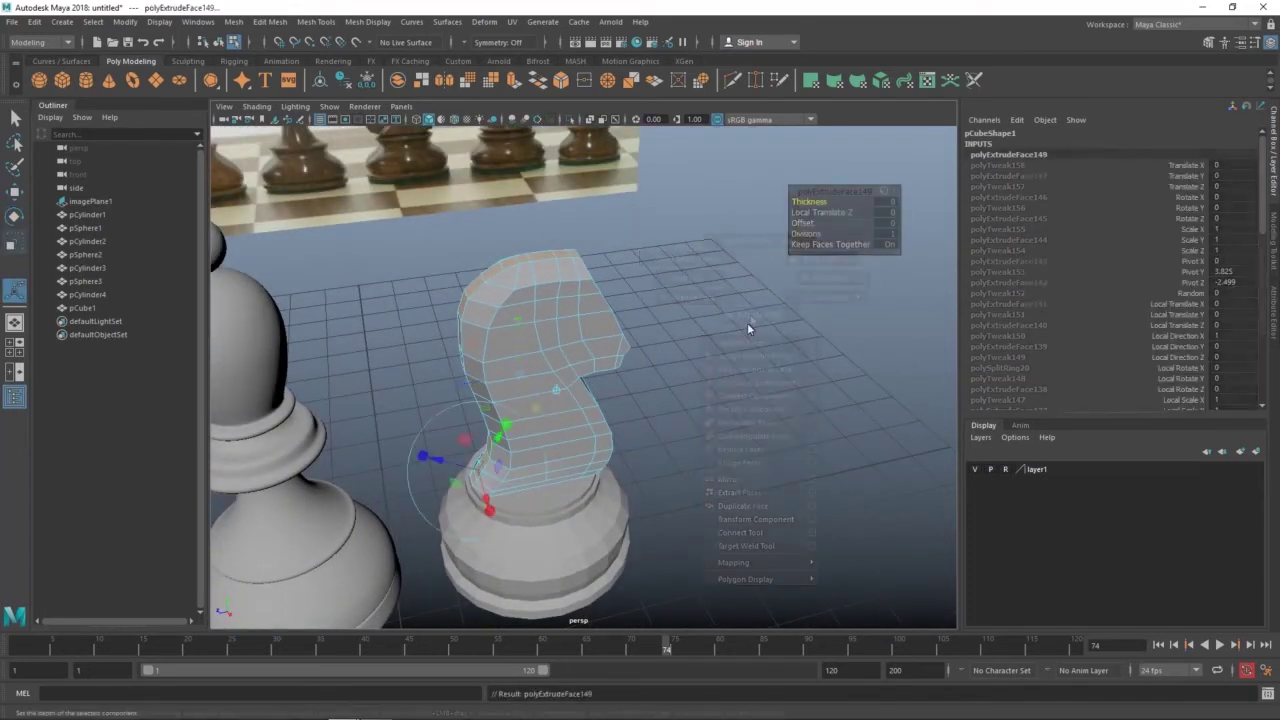
alt+drag(748, 328, 887, 257)
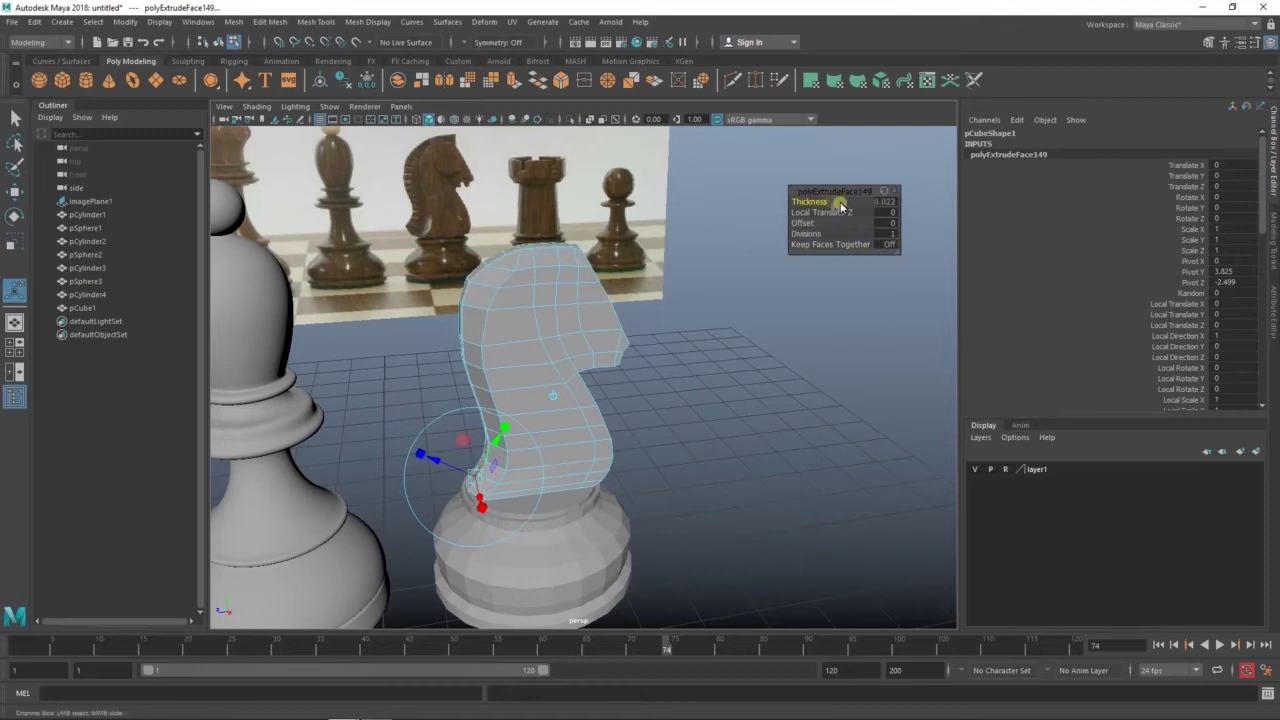
mouse_move(909, 207)
alt+mouse_down()
mouse_move(691, 240)
mouse_move(814, 209)
mouse_move(674, 240)
alt+mouse_up()
key(q)
Scale the mouth edges slightly narrower
mouse_move(528, 251)
alt+mouse_down()
mouse_move(494, 283)
mouse_move(654, 277)
mouse_move(585, 366)
mouse_move(520, 369)
mouse_move(622, 311)
mouse_move(571, 337)
mouse_move(689, 360)
mouse_move(640, 409)
mouse_move(603, 285)
mouse_move(598, 349)
alt+mouse_up()
key(e)
key(r)
click(606, 323)
alt+drag(725, 343, 611, 286)
click(541, 283)
drag(458, 288, 495, 312)
click(490, 288)
Scale the edges on the head's sides and front to narrow the head
mouse_move(717, 322)
alt+mouse_down()
mouse_move(697, 354)
mouse_move(500, 292)
mouse_move(557, 265)
alt+mouse_up()
click(500, 295)
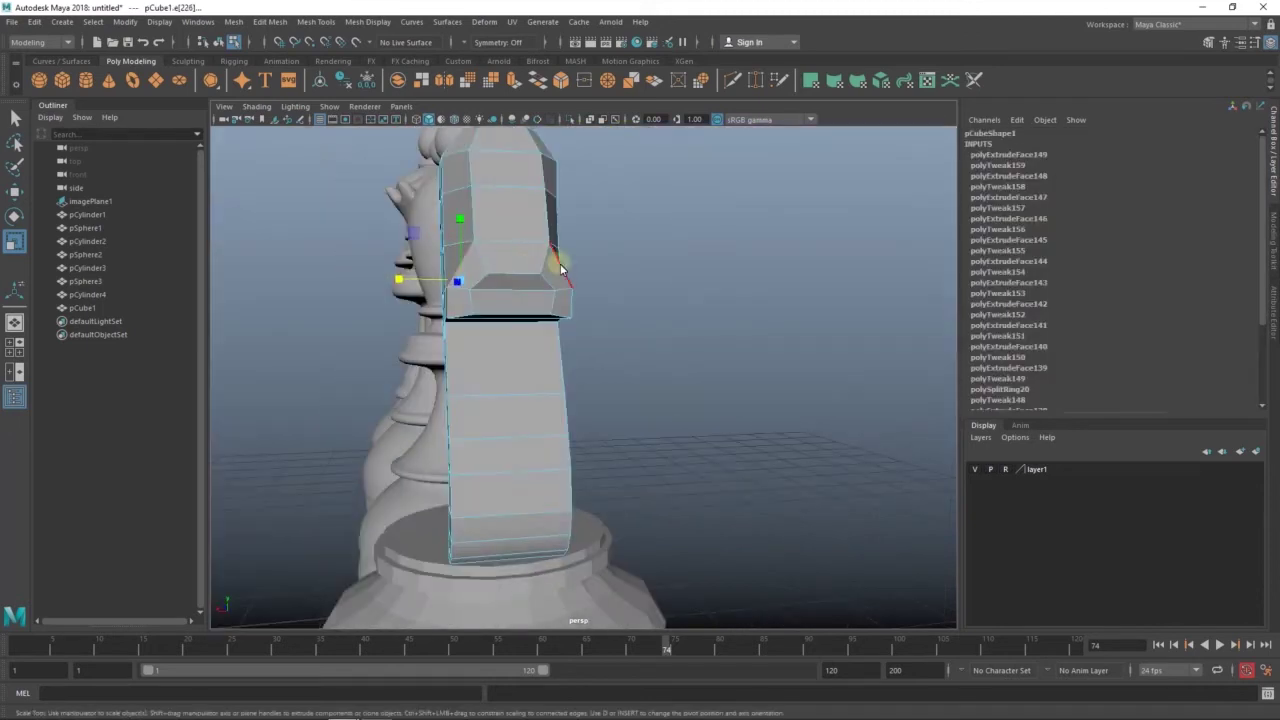
click(482, 296)
mouse_move(563, 320)
alt+mouse_down()
mouse_move(482, 296)
mouse_move(430, 350)
mouse_move(475, 385)
mouse_move(525, 315)
alt+mouse_up()
click(430, 350)
mouse_move(420, 290)
alt+mouse_down()
mouse_move(517, 291)
mouse_move(486, 366)
mouse_move(528, 390)
mouse_move(513, 401)
mouse_move(500, 368)
mouse_move(583, 371)
alt+mouse_up()
click(580, 294)
click(528, 390)
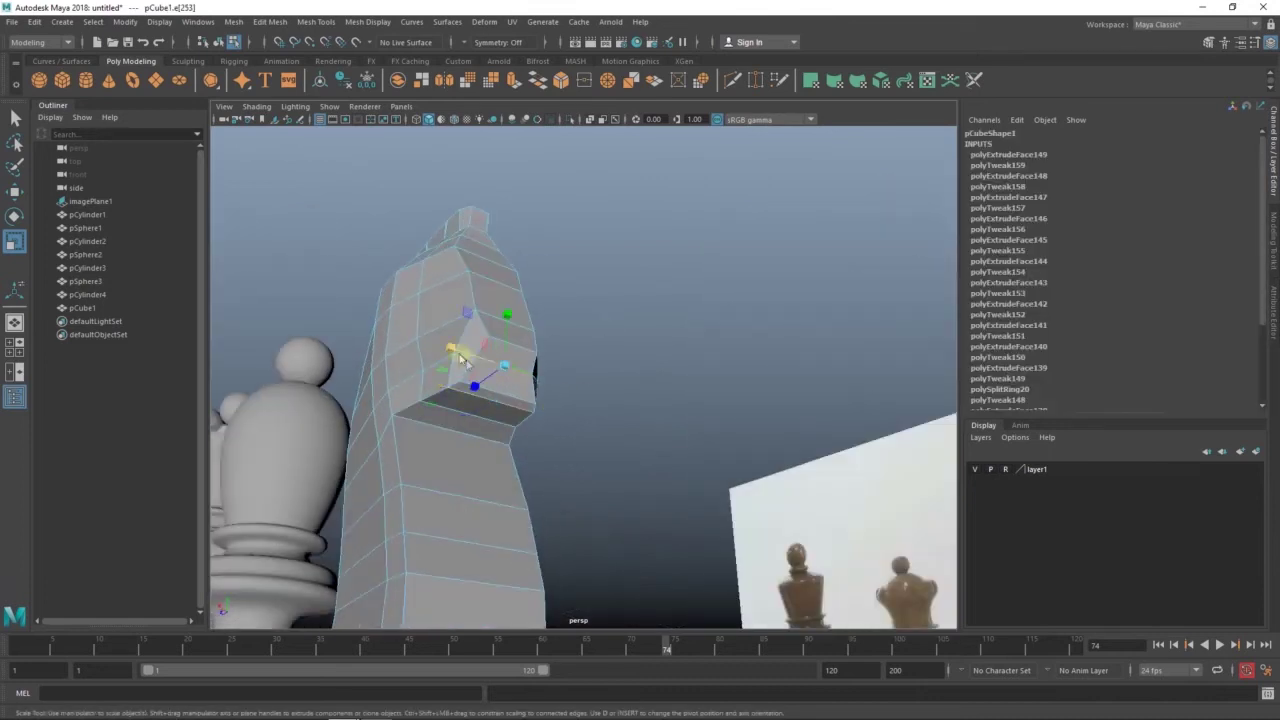
click(470, 376)
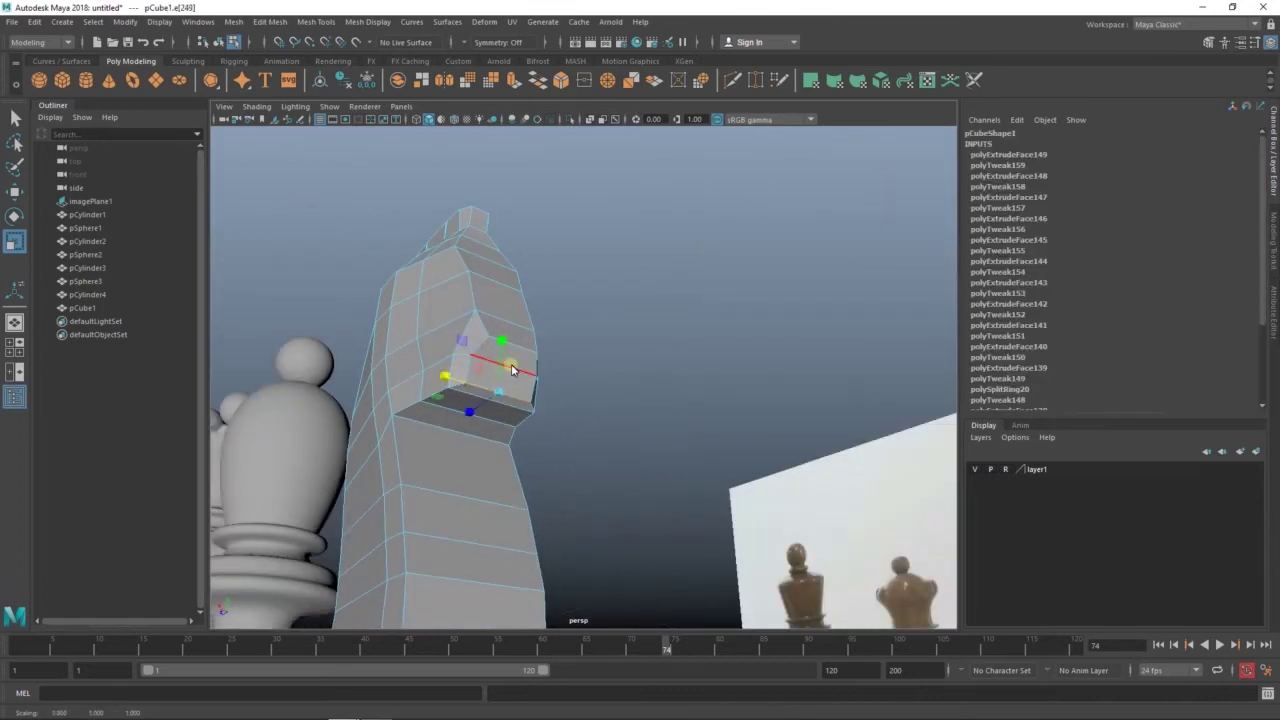
mouse_move(465, 350)
alt+mouse_down()
mouse_move(560, 354)
mouse_move(677, 409)
mouse_move(609, 306)
mouse_move(638, 403)
mouse_move(657, 363)
mouse_move(580, 346)
mouse_move(497, 403)
mouse_move(640, 409)
mouse_move(371, 429)
mouse_move(577, 410)
mouse_move(560, 486)
mouse_move(612, 429)
mouse_move(488, 453)
mouse_move(661, 400)
mouse_move(625, 427)
mouse_move(580, 360)
mouse_move(625, 337)
alt+mouse_up()
click(677, 409)
Preview the knight smoothed with 3, then reselect the knight mesh
key(3)
click(560, 486)
click(580, 360)
In the maximized side view, pull a back lower-neck face up and out toward the outline
key(space)
key(space)
scroll(571, 300, up, 3)
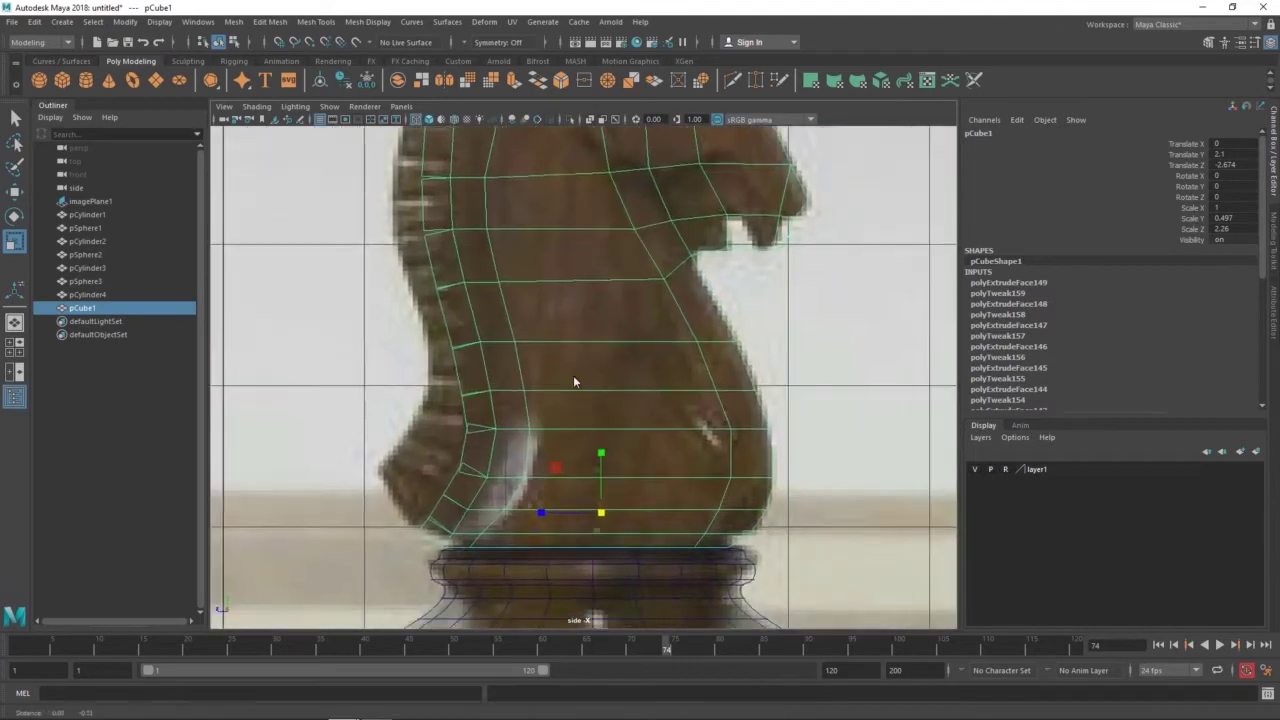
scroll(531, 313, up, 3)
scroll(409, 280, up, 2)
right_drag(409, 280, 357, 300)
scroll(393, 365, up, 3)
click(490, 385)
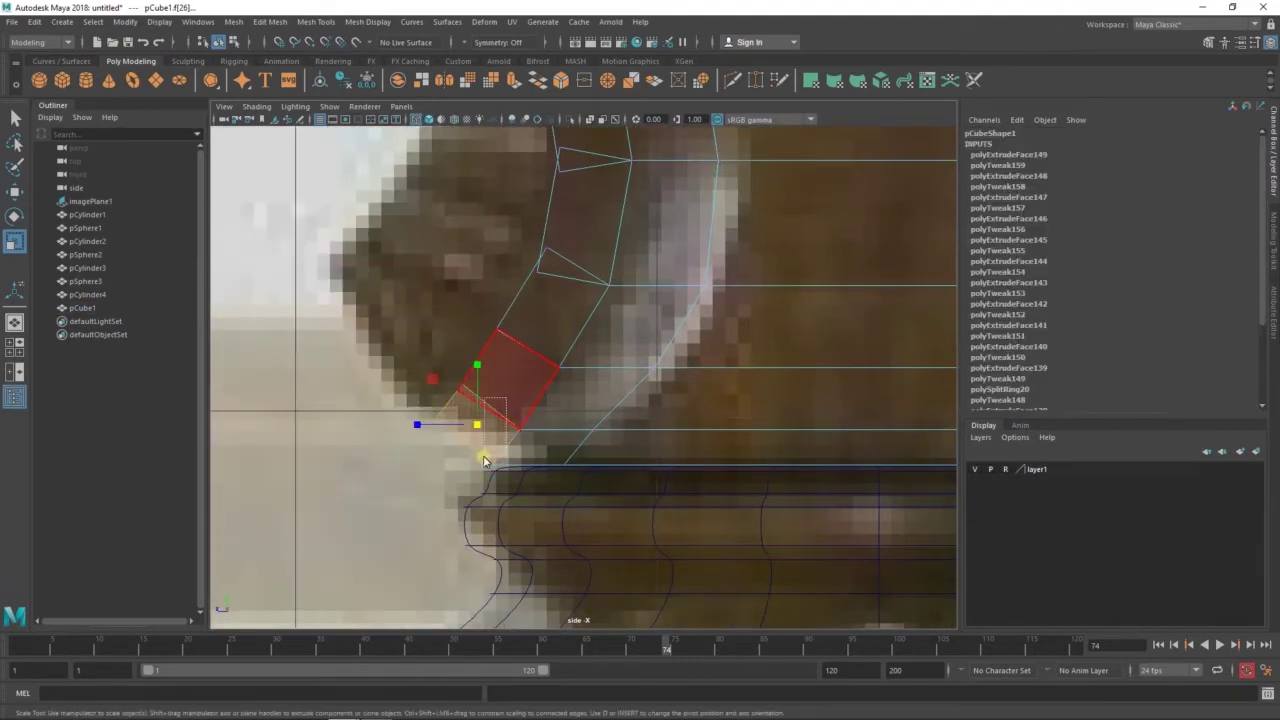
key(w)
middle_drag(453, 416, 334, 253)
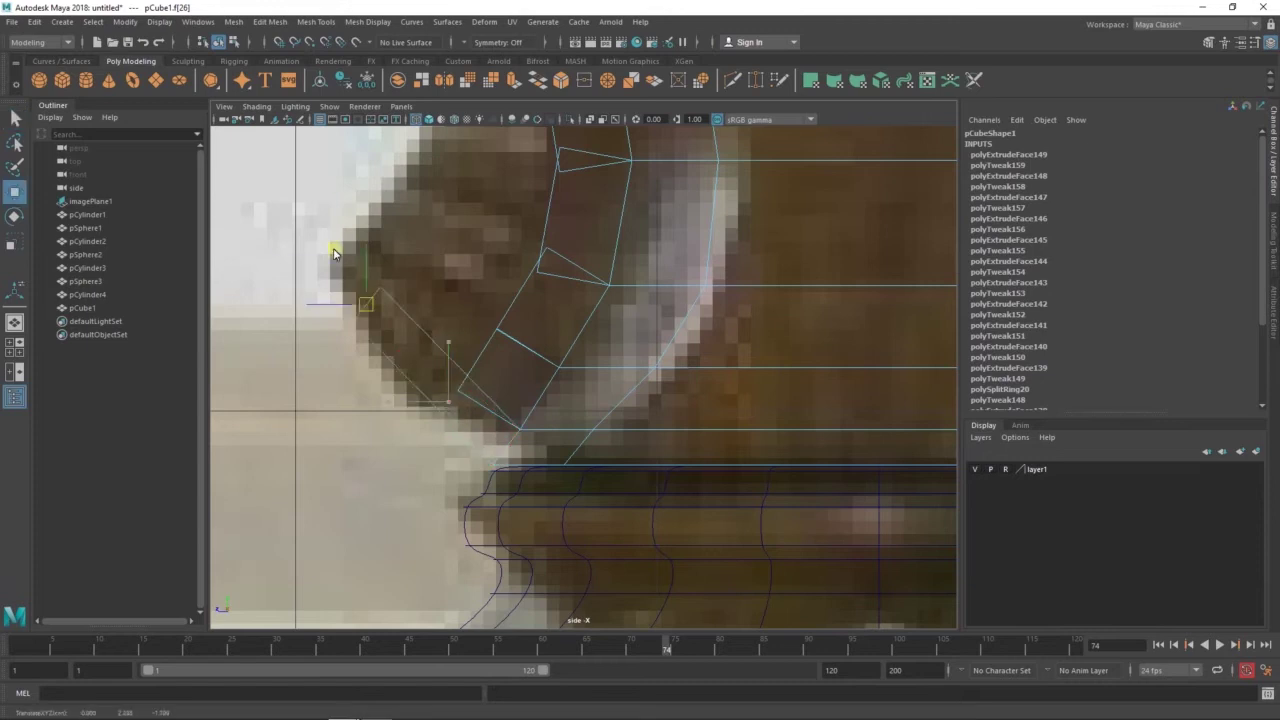
Drag the protrusion's vertices onto the reference image outline
right_drag(445, 275, 400, 280)
click(345, 304)
drag(345, 304, 350, 273)
click(330, 322)
drag(330, 322, 350, 346)
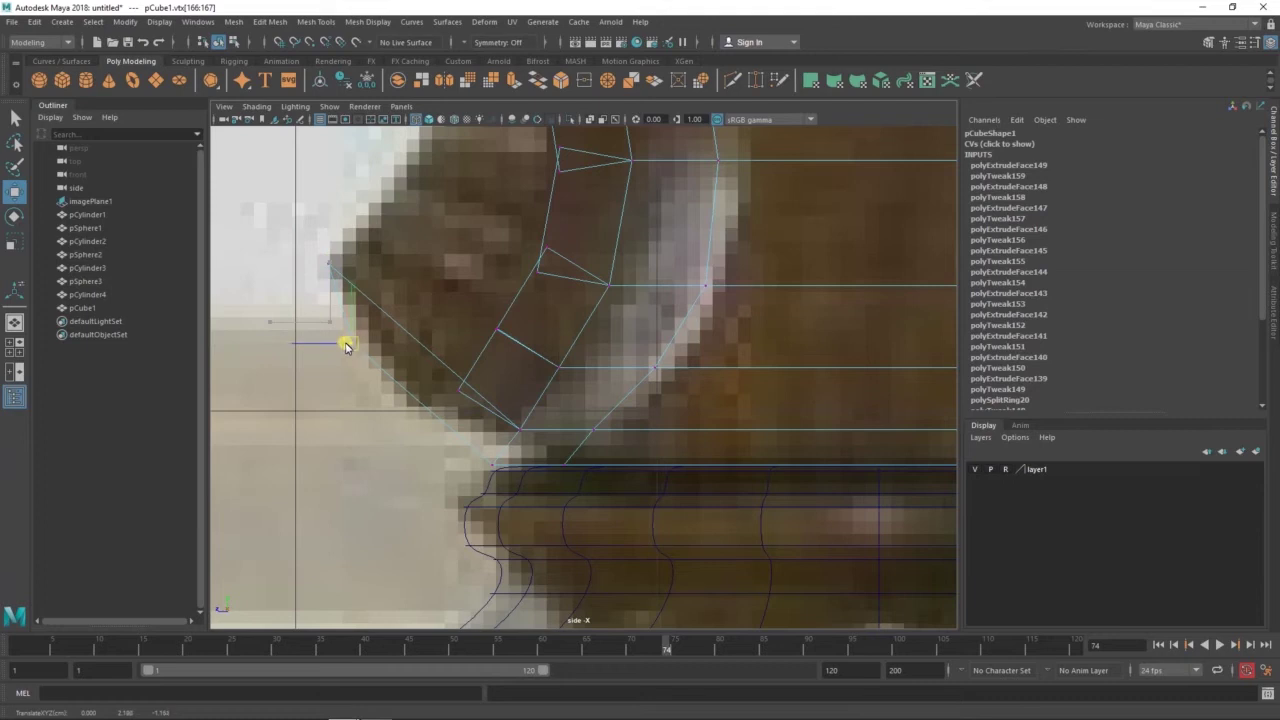
drag(417, 320, 373, 278)
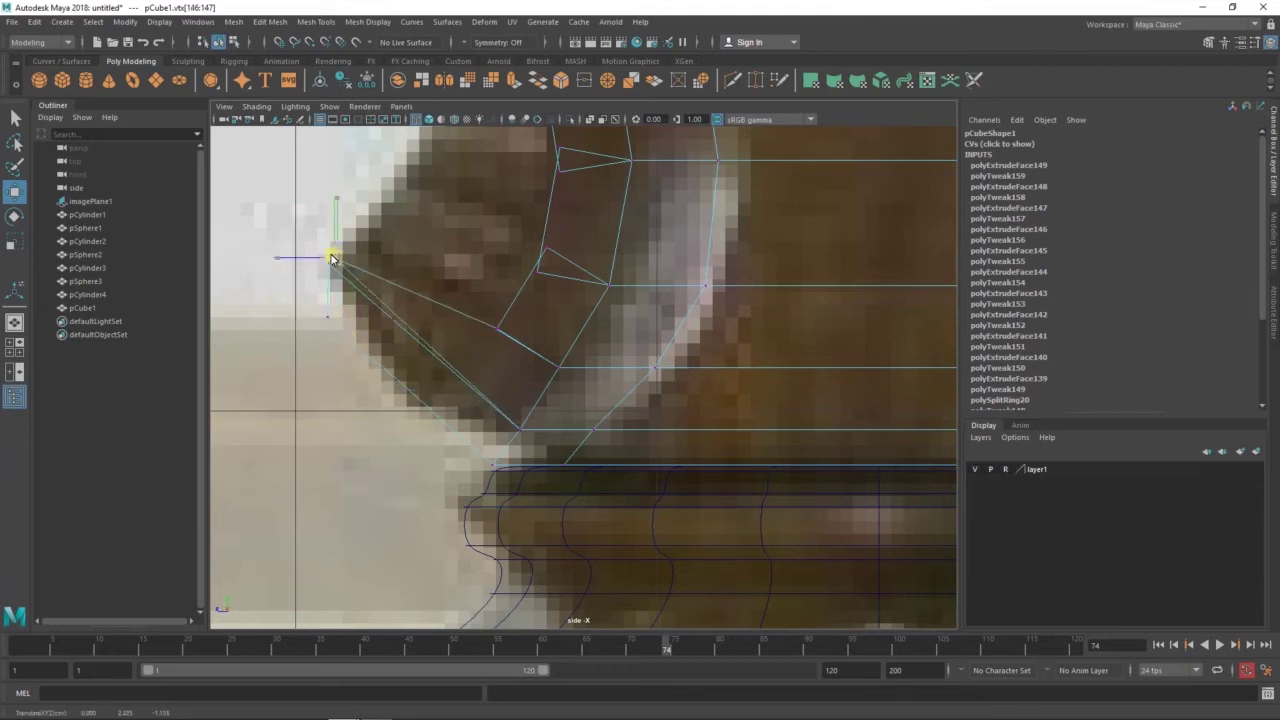
right_drag(453, 312, 483, 316)
click(333, 262)
drag(333, 260, 363, 222)
alt+middle_drag(454, 214, 464, 236)
click(464, 236)
Return to the perspective camera and orbit close to the knight mesh
key(space)
key(space)
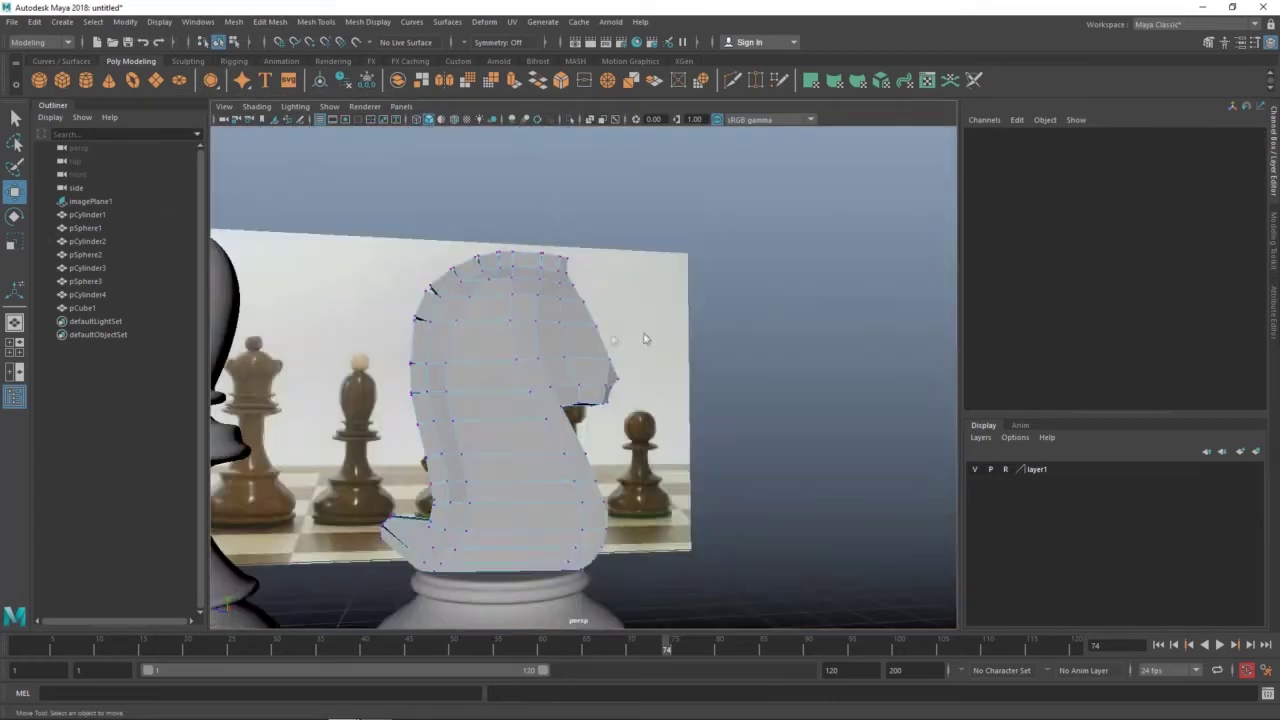
scroll(759, 308, up, 5)
alt+drag(699, 332, 386, 417)
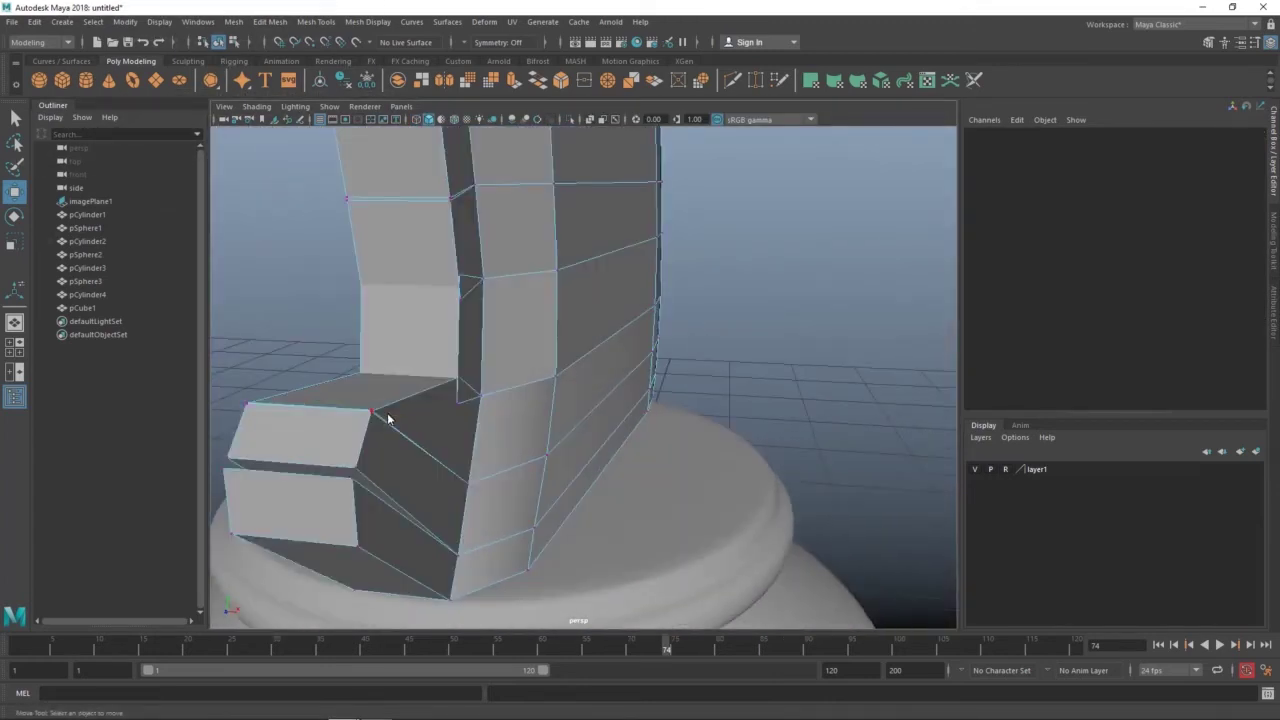
Extrude the back face upward, then select the protrusion's tip vertices in the side view
shift+right_drag(391, 334, 392, 290)
drag(414, 337, 375, 367)
key(space)
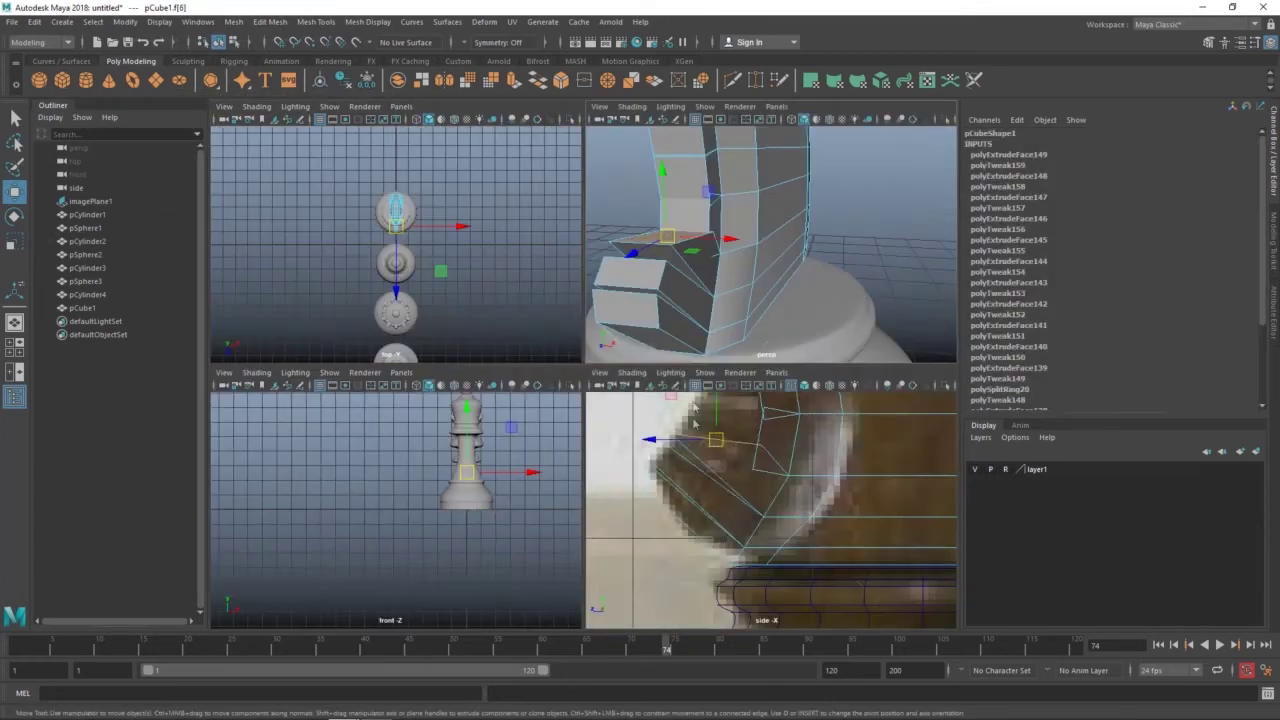
key(space)
scroll(505, 330, up, 3)
scroll(510, 290, up, 3)
click(396, 256)
drag(396, 256, 424, 282)
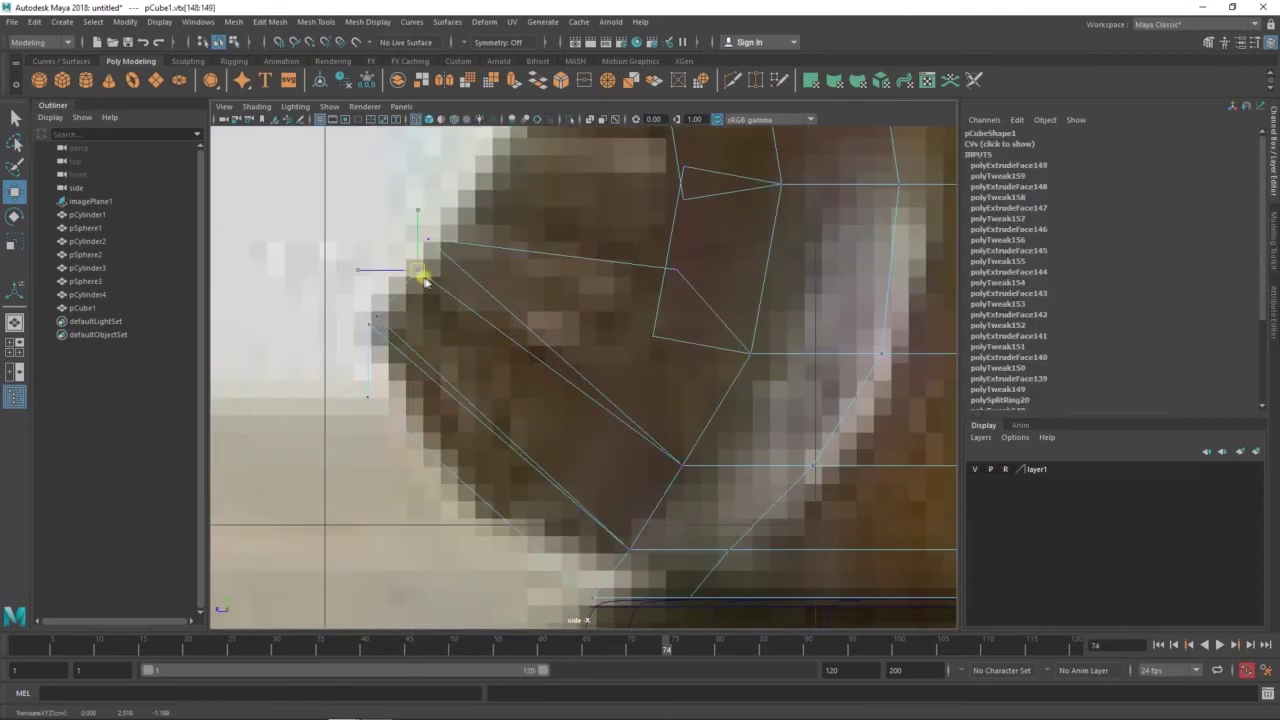
drag(362, 312, 388, 330)
key(e)
alt+middle_drag(318, 322, 332, 376)
click(155, 243)
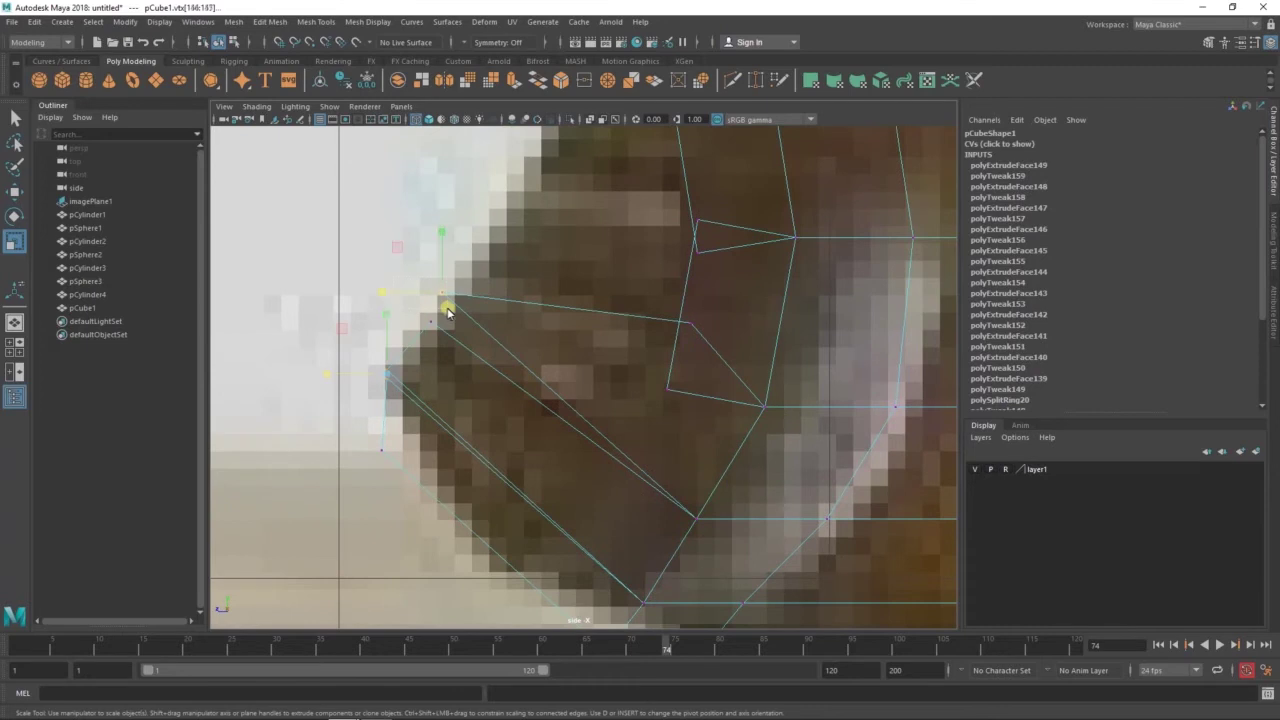
key(w)
Move the next vertex pairs left onto the reference image edge
click(445, 311)
alt+middle_drag(541, 292, 528, 305)
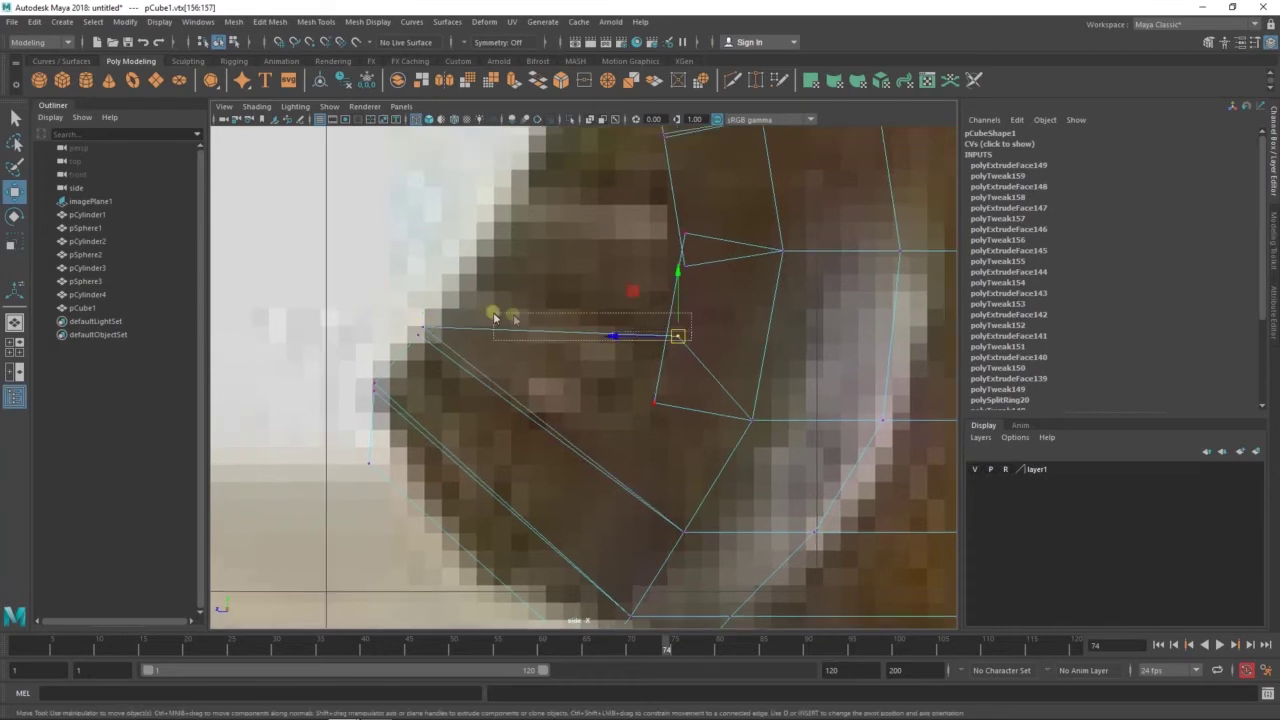
drag(680, 338, 473, 290)
drag(680, 420, 466, 271)
alt+middle_drag(695, 226, 686, 261)
drag(675, 268, 471, 264)
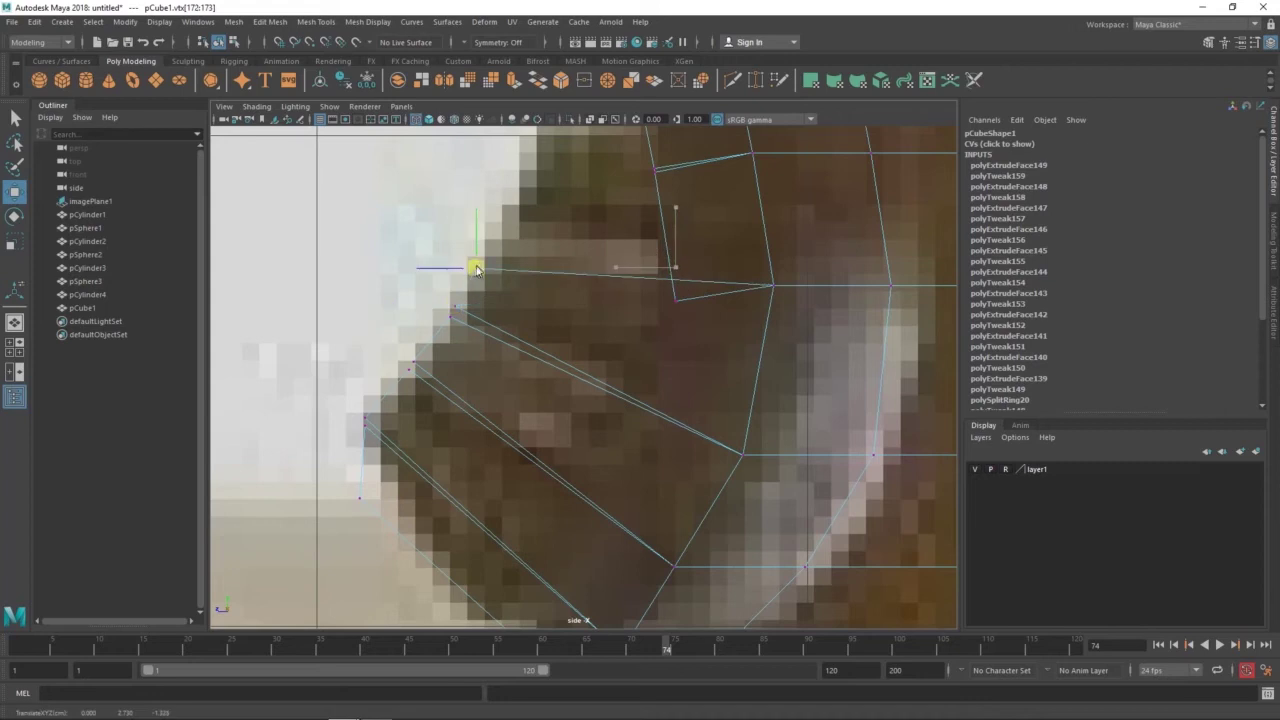
alt+middle_drag(471, 264, 448, 365)
click(656, 400)
drag(656, 400, 467, 360)
alt+middle_drag(469, 365, 459, 413)
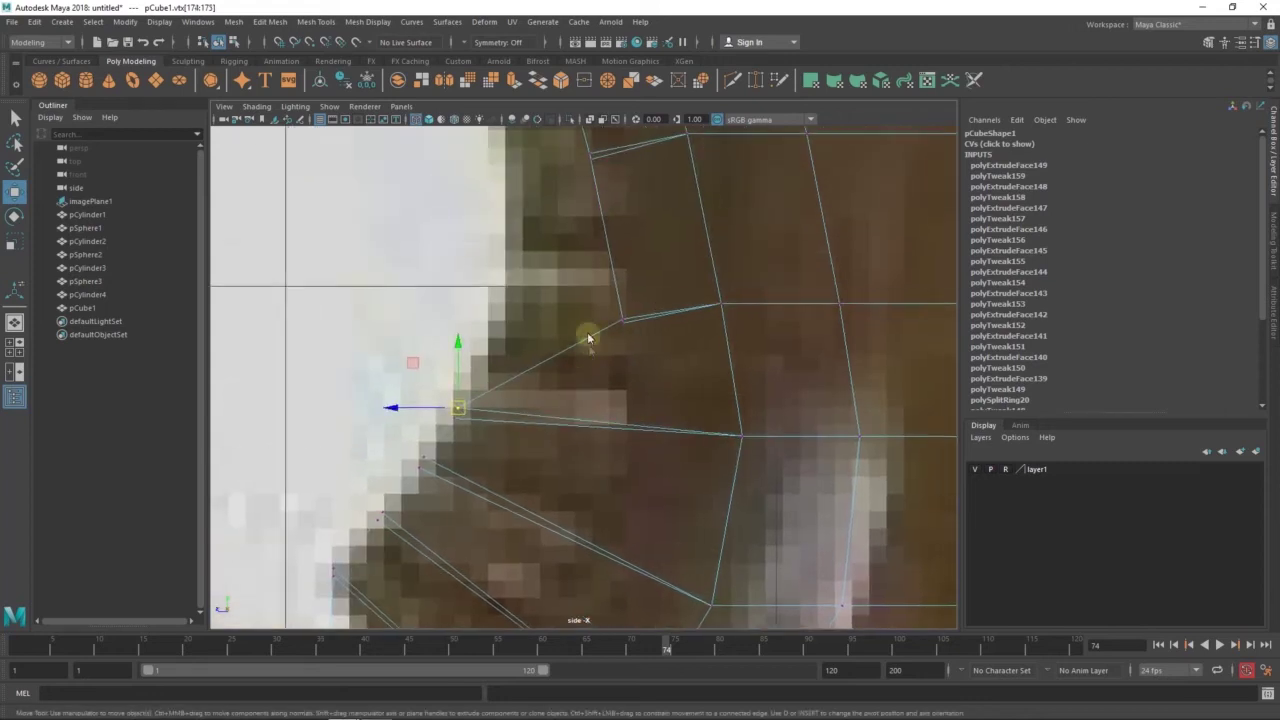
drag(631, 322, 521, 329)
Move the vertex pairs further down the profile onto the image edge
drag(475, 395, 440, 425)
key(r)
click(417, 400)
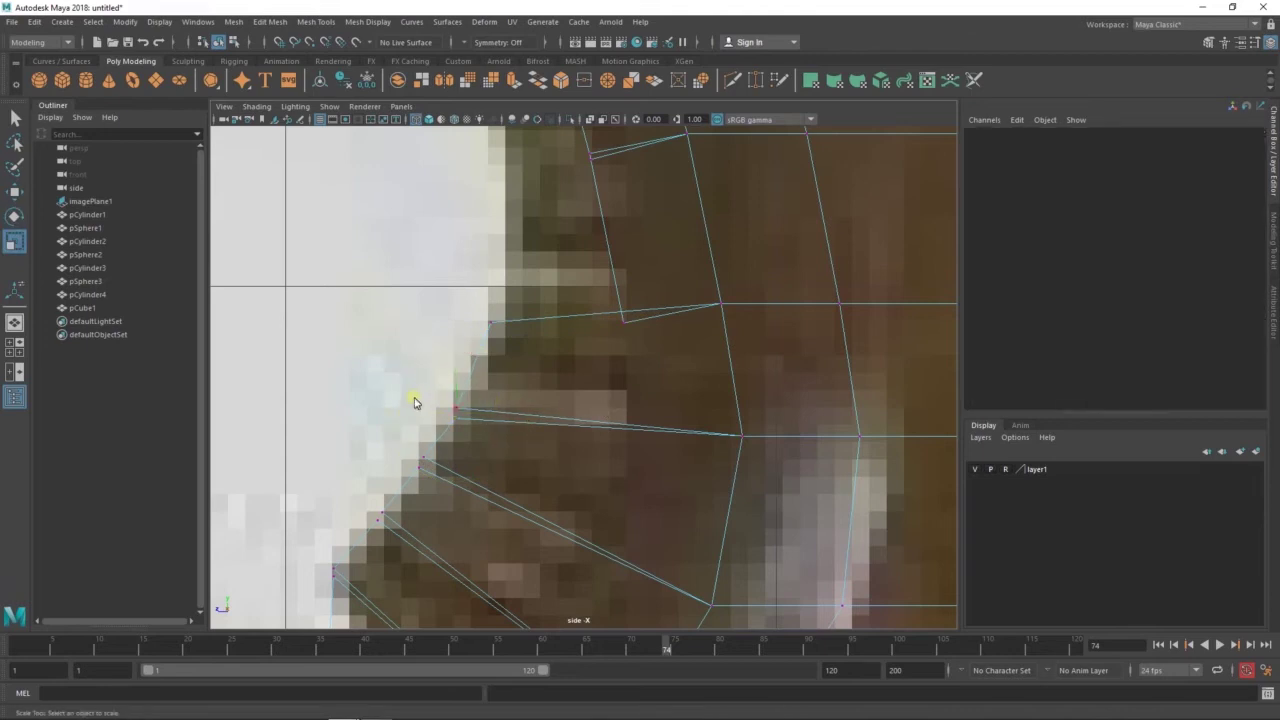
key(w)
click(417, 400)
click(631, 332)
drag(631, 332, 612, 310)
alt+middle_drag(612, 310, 623, 371)
drag(623, 371, 497, 363)
alt+middle_drag(497, 363, 497, 420)
mouse_move(585, 235)
mouse_down()
mouse_move(598, 284)
mouse_move(607, 264)
mouse_up()
drag(578, 262, 462, 278)
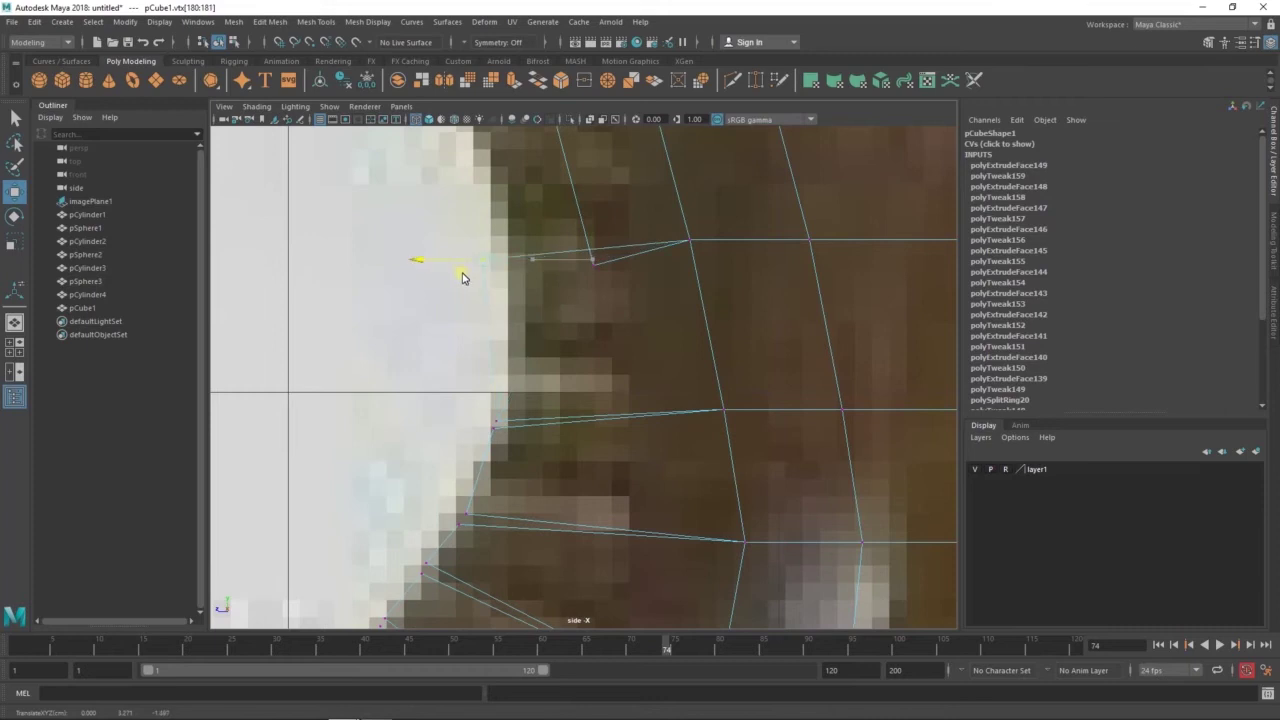
Fit another vertex pair to the image edge, then select the upper and lower pairs
alt+middle_drag(481, 283, 481, 310)
drag(567, 247, 567, 246)
drag(592, 290, 504, 271)
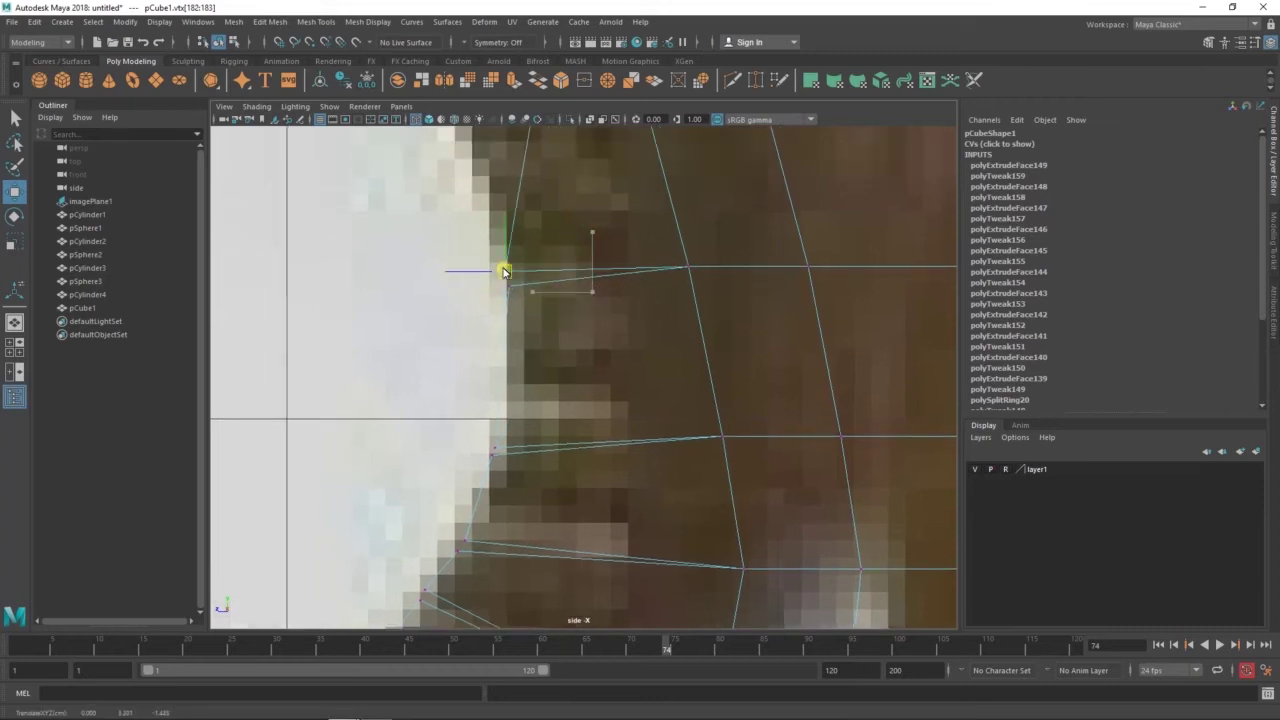
alt+middle_drag(508, 279, 490, 430)
mouse_move(552, 258)
mouse_down()
mouse_move(476, 231)
mouse_move(385, 265)
mouse_up()
alt+middle_drag(480, 226, 467, 306)
mouse_move(537, 351)
mouse_down()
mouse_move(500, 298)
mouse_move(408, 320)
mouse_move(426, 320)
mouse_up()
alt+middle_drag(407, 322, 400, 287)
click(371, 337)
drag(425, 272, 396, 288)
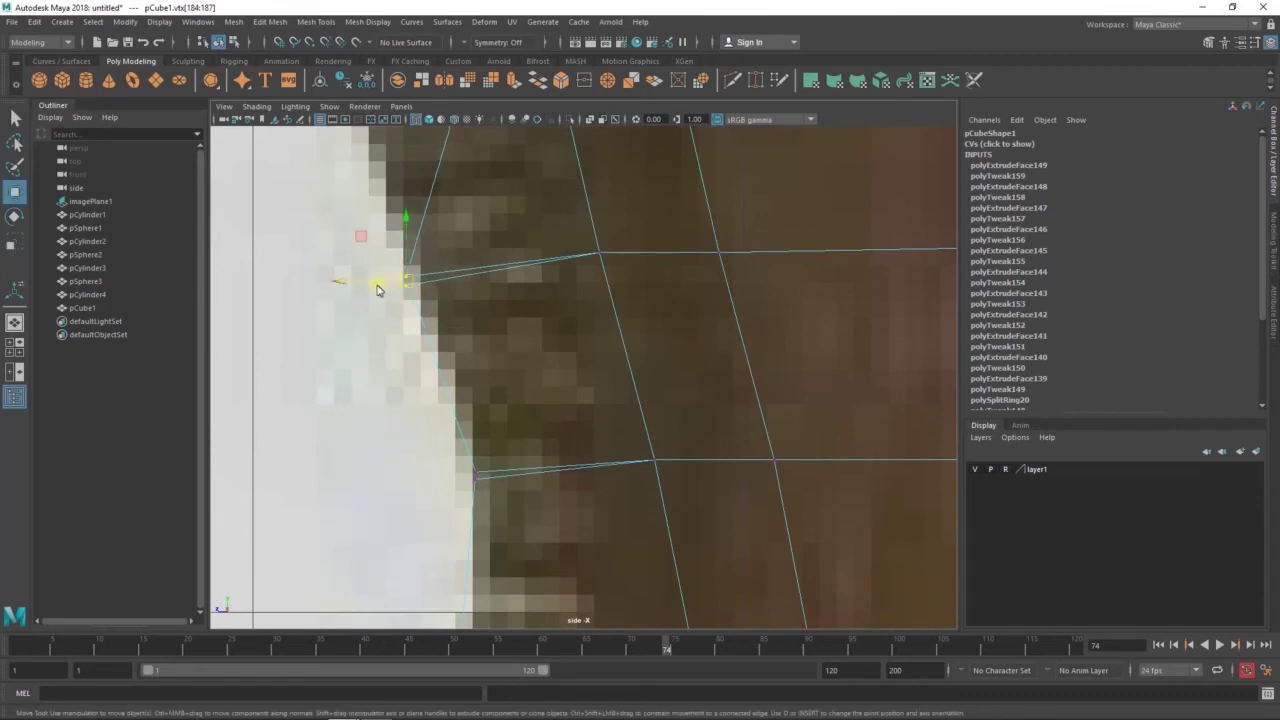
alt+middle_drag(371, 283, 408, 280)
drag(495, 395, 440, 414)
Move the next vertex pair onto the outline and scale the selected pairs together
alt+middle_drag(460, 237, 445, 337)
mouse_move(445, 337)
mouse_down()
mouse_move(505, 290)
mouse_move(333, 316)
mouse_up()
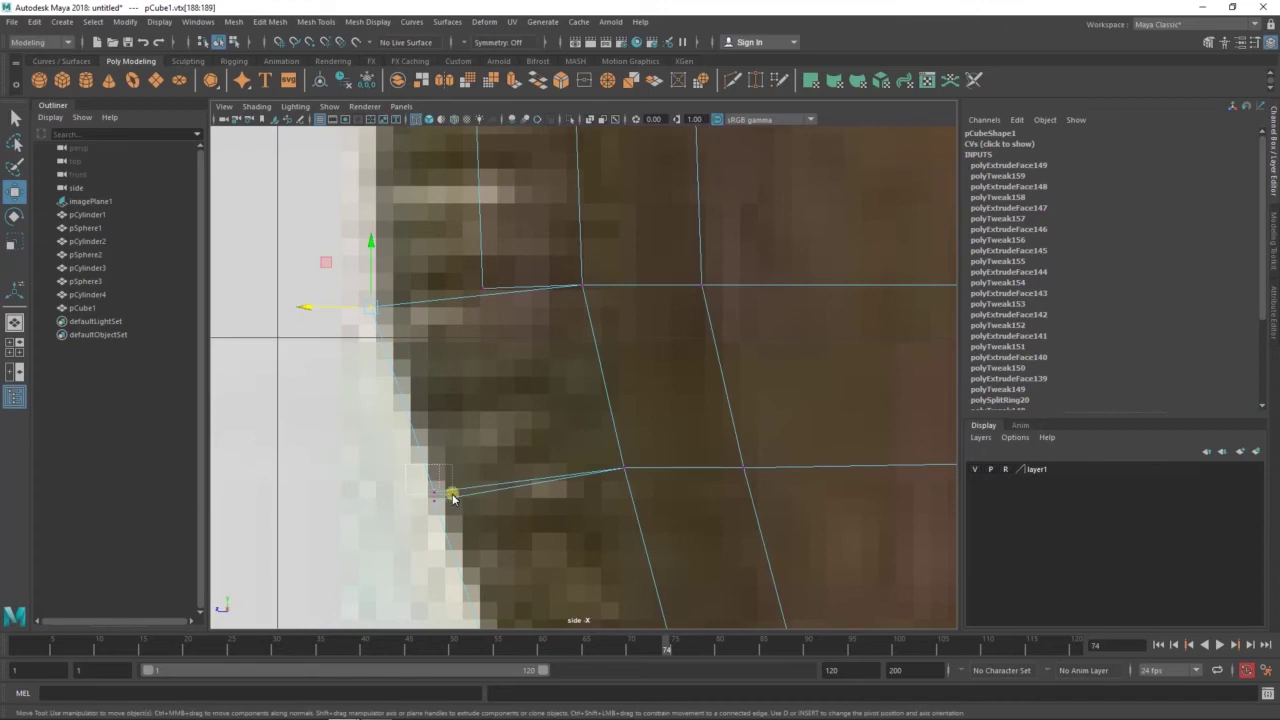
alt+middle_drag(509, 307, 514, 394)
drag(450, 362, 376, 383)
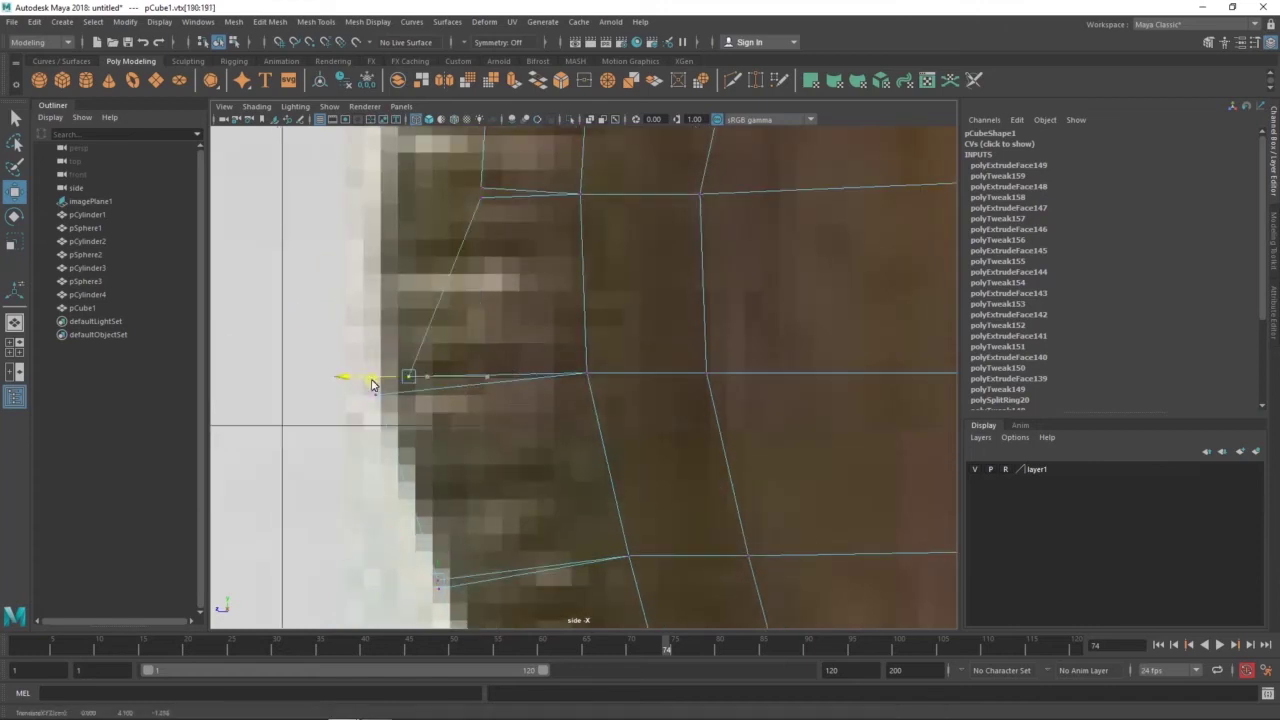
shift+click(337, 392)
key(r)
alt+middle_drag(396, 256, 408, 343)
Move the front vertex pairs of the head left onto the reference edge, up to the forehead
key(w)
mouse_move(450, 265)
mouse_down()
mouse_move(480, 295)
mouse_move(368, 288)
mouse_up()
alt+middle_drag(359, 291, 367, 384)
mouse_move(525, 345)
mouse_down()
mouse_move(430, 390)
mouse_move(390, 372)
mouse_up()
alt+middle_drag(340, 366, 506, 346)
mouse_move(499, 366)
mouse_down()
mouse_move(533, 344)
mouse_move(381, 341)
mouse_up()
alt+middle_drag(459, 306, 448, 380)
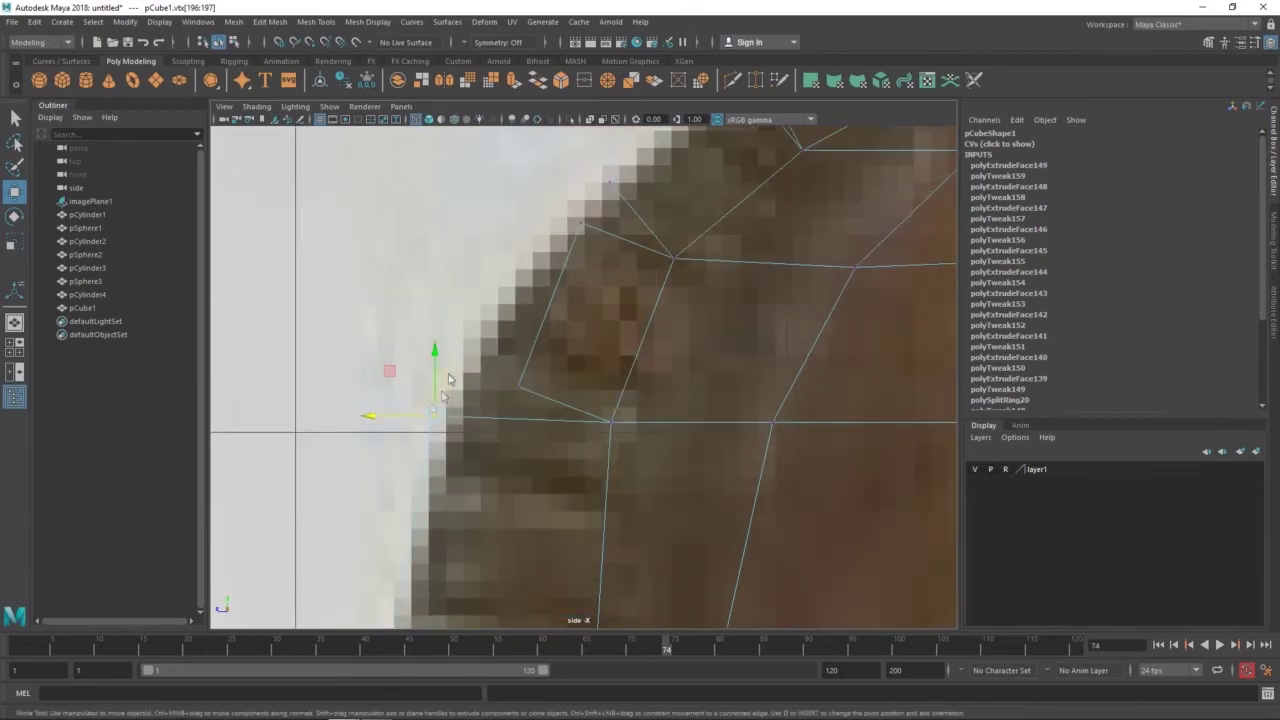
alt+middle_drag(585, 185, 568, 272)
click(595, 213)
drag(567, 272, 533, 308)
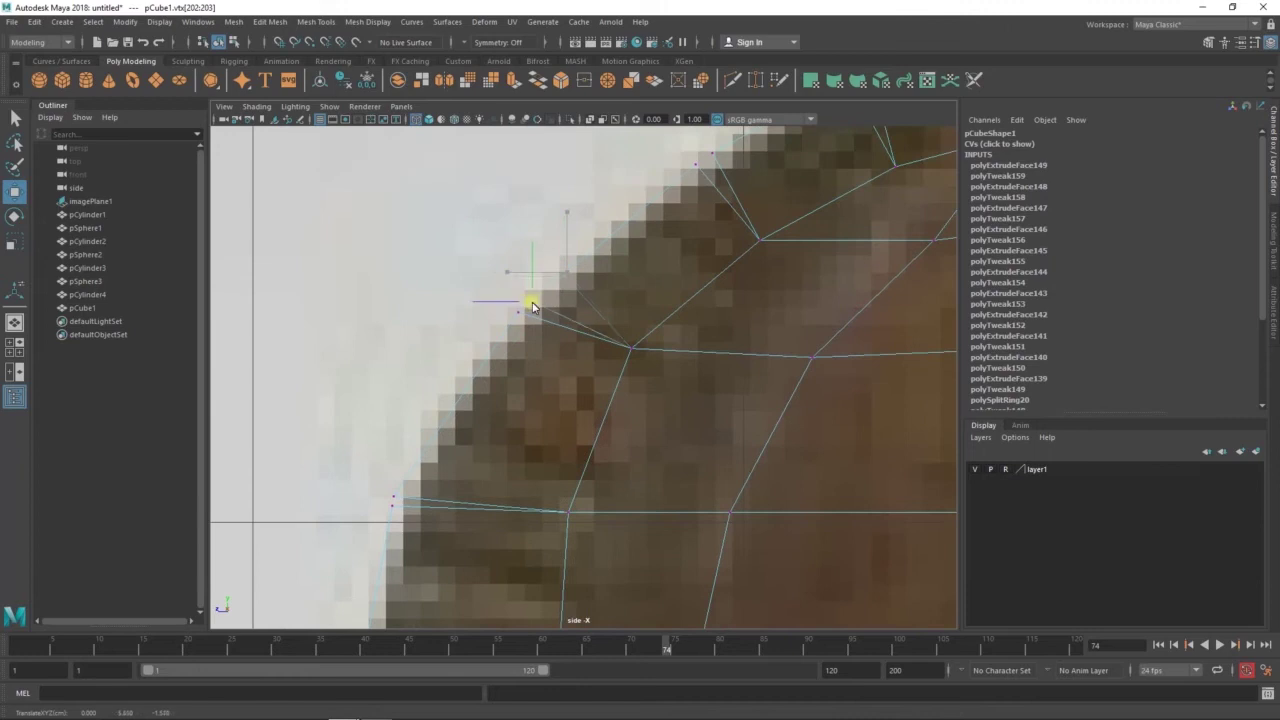
Align the vertex pairs across the top of the head with the reference outline
mouse_move(645, 197)
alt+middle_down()
mouse_move(612, 275)
mouse_move(623, 263)
alt+middle_up()
click(623, 263)
mouse_move(694, 234)
alt+middle_down()
mouse_move(727, 254)
mouse_move(681, 245)
alt+middle_up()
click(713, 228)
drag(681, 245, 705, 241)
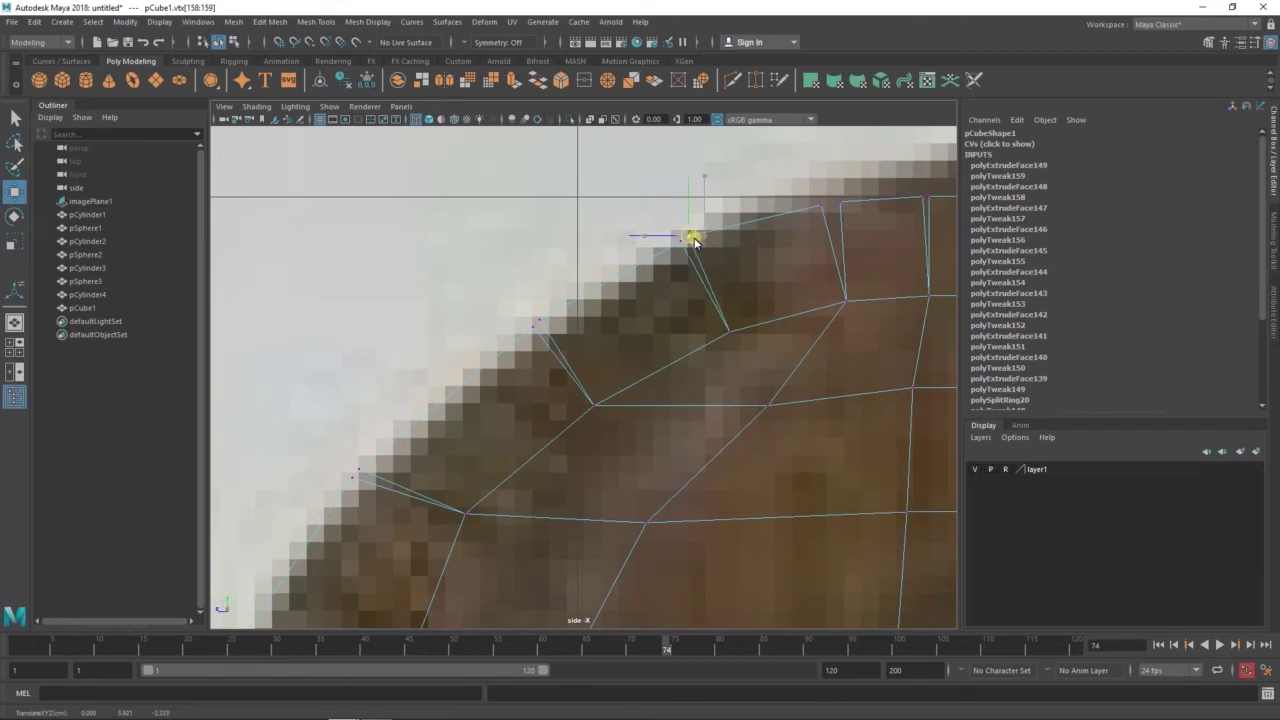
alt+middle_drag(695, 242, 641, 275)
click(780, 238)
click(796, 165)
click(626, 266)
alt+middle_drag(694, 247, 613, 266)
alt+middle_drag(733, 306, 677, 318)
drag(677, 318, 623, 274)
middle_drag(623, 274, 624, 268)
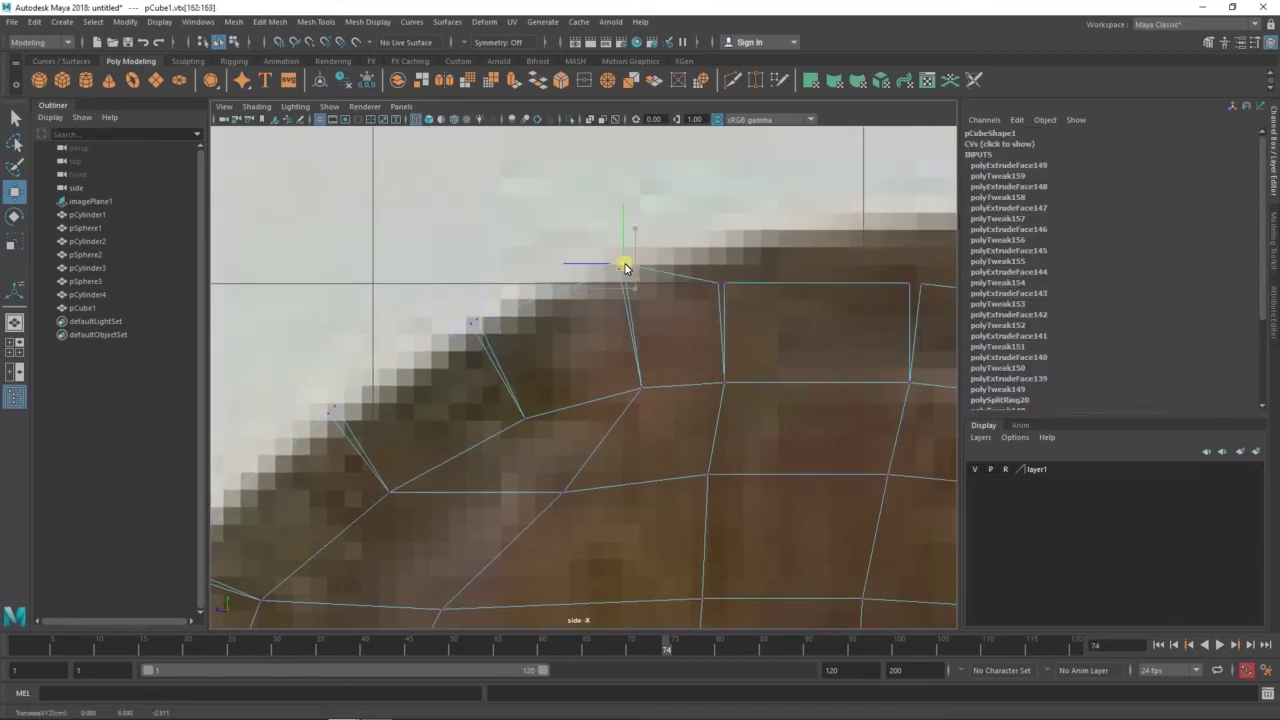
alt+middle_drag(702, 266, 680, 263)
click(700, 282)
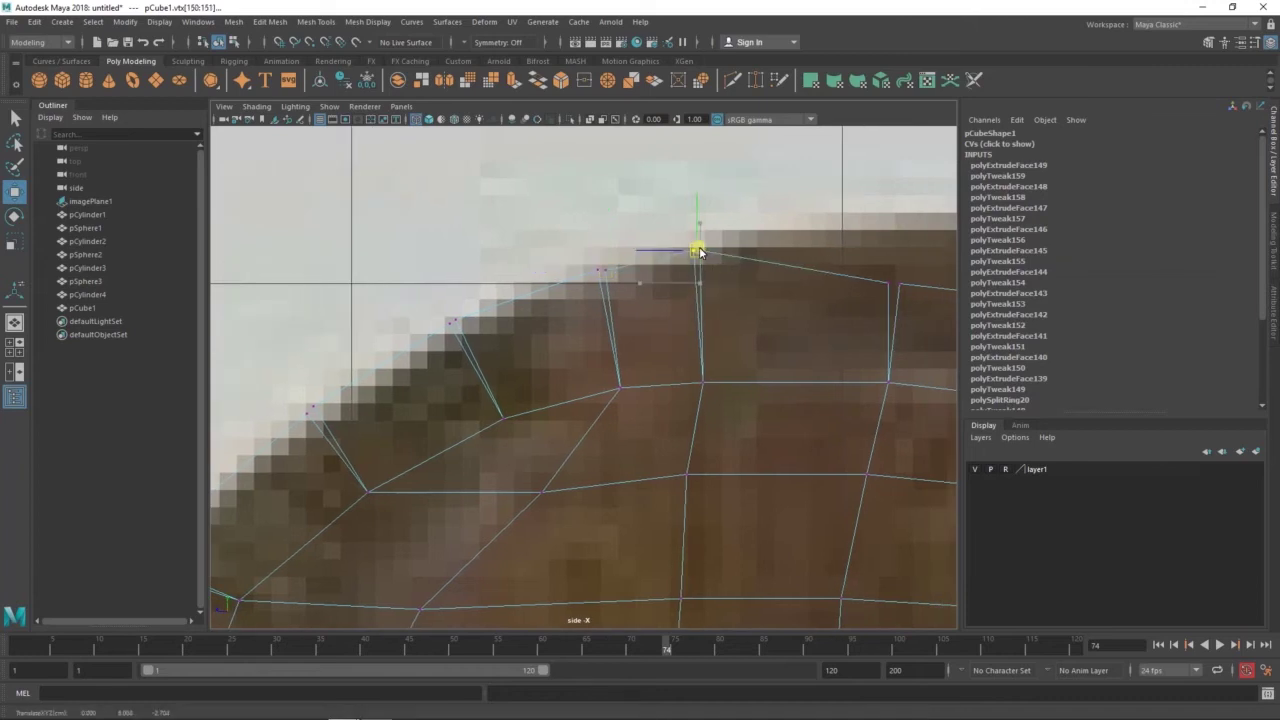
click(617, 290)
middle_drag(617, 290, 610, 277)
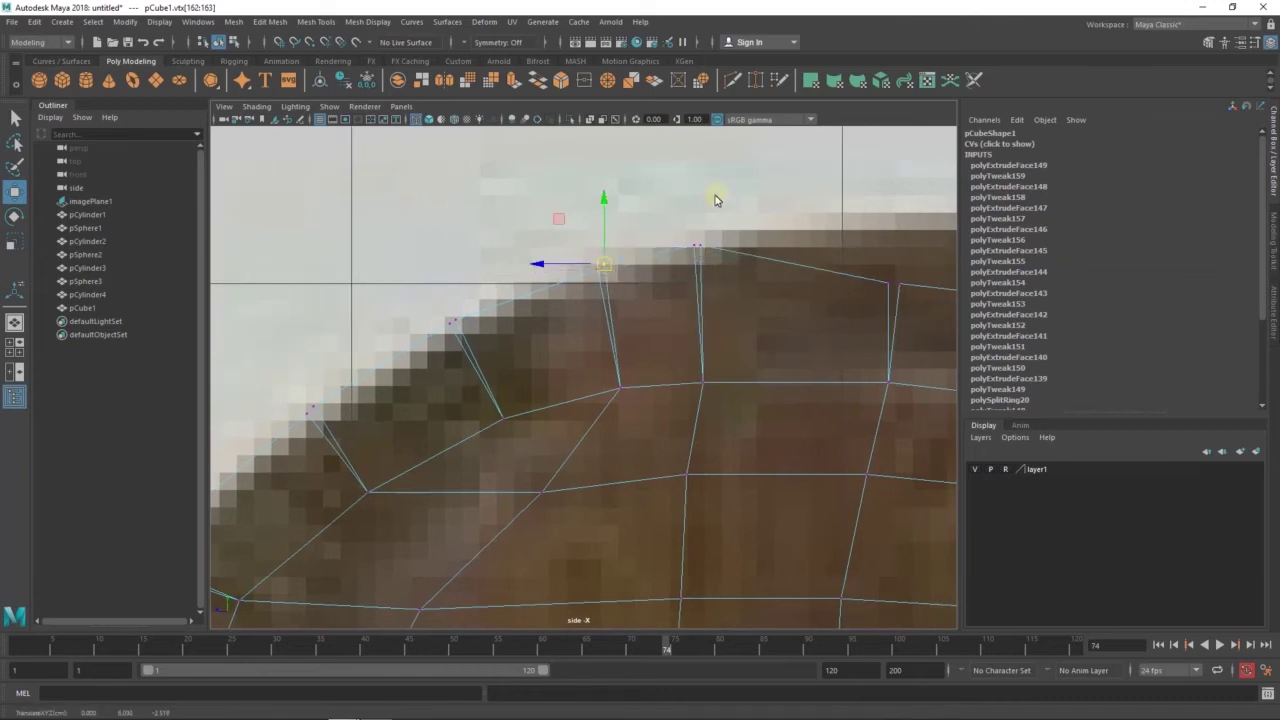
Raise the crown and top-corner vertex pairs onto the reference's upper edge
alt+middle_drag(817, 204, 742, 220)
click(846, 294)
mouse_move(846, 294)
middle_down()
mouse_move(813, 212)
mouse_move(737, 286)
middle_up()
click(745, 300)
drag(748, 314, 770, 345)
middle_drag(757, 340, 754, 365)
mouse_move(756, 377)
mouse_down()
mouse_move(736, 330)
mouse_move(764, 319)
mouse_move(758, 350)
mouse_up()
drag(757, 336, 768, 260)
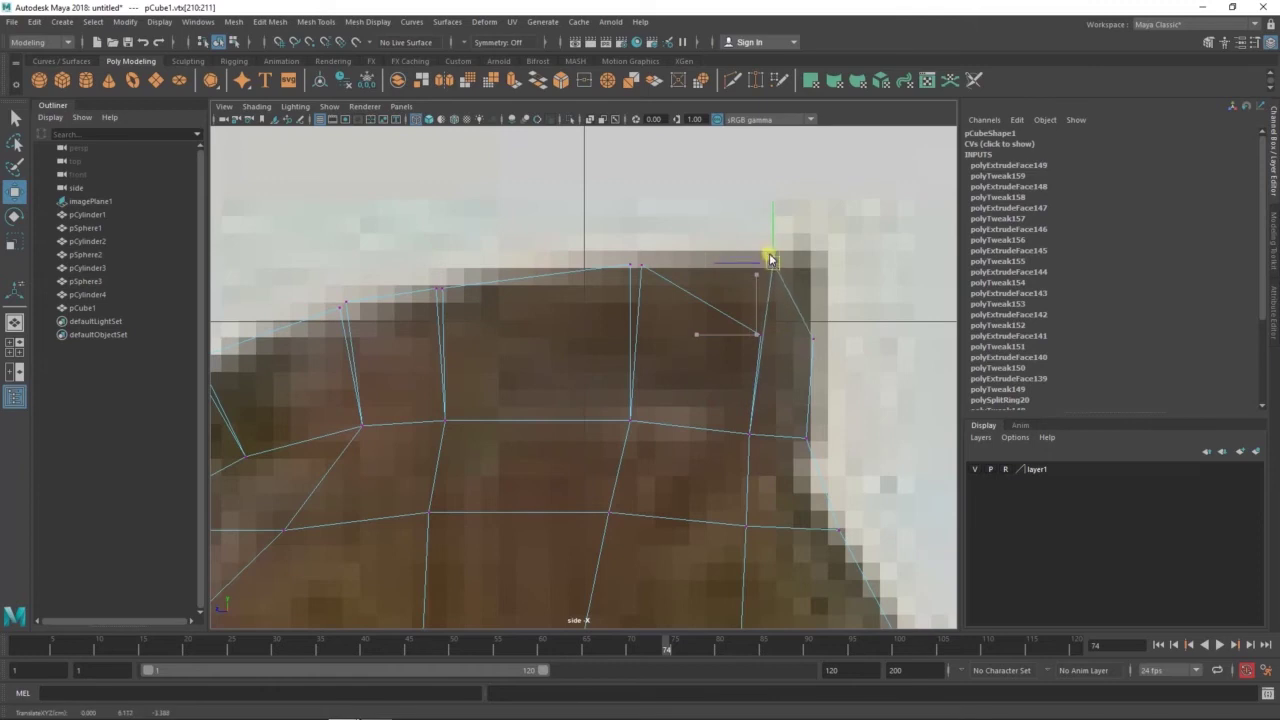
drag(822, 350, 808, 304)
mouse_move(738, 272)
mouse_down()
mouse_move(765, 372)
mouse_move(758, 250)
mouse_move(770, 252)
mouse_up()
click(785, 251)
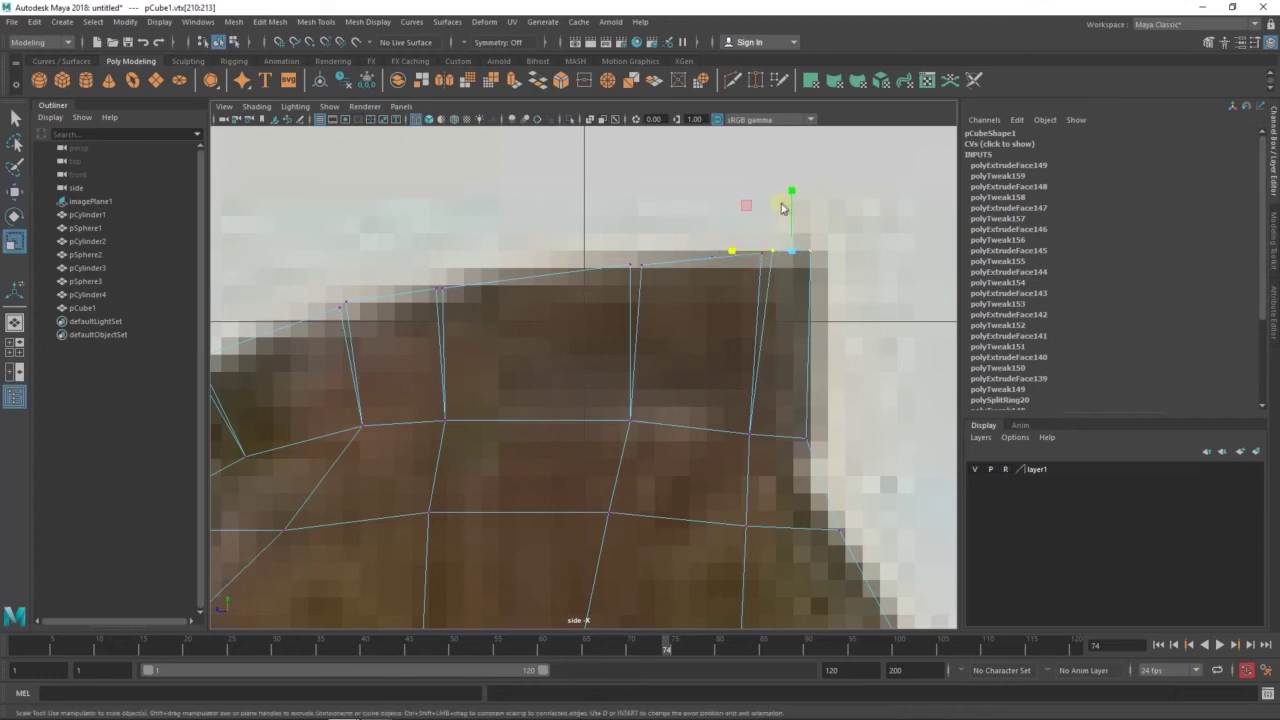
click(745, 236)
drag(737, 240, 772, 264)
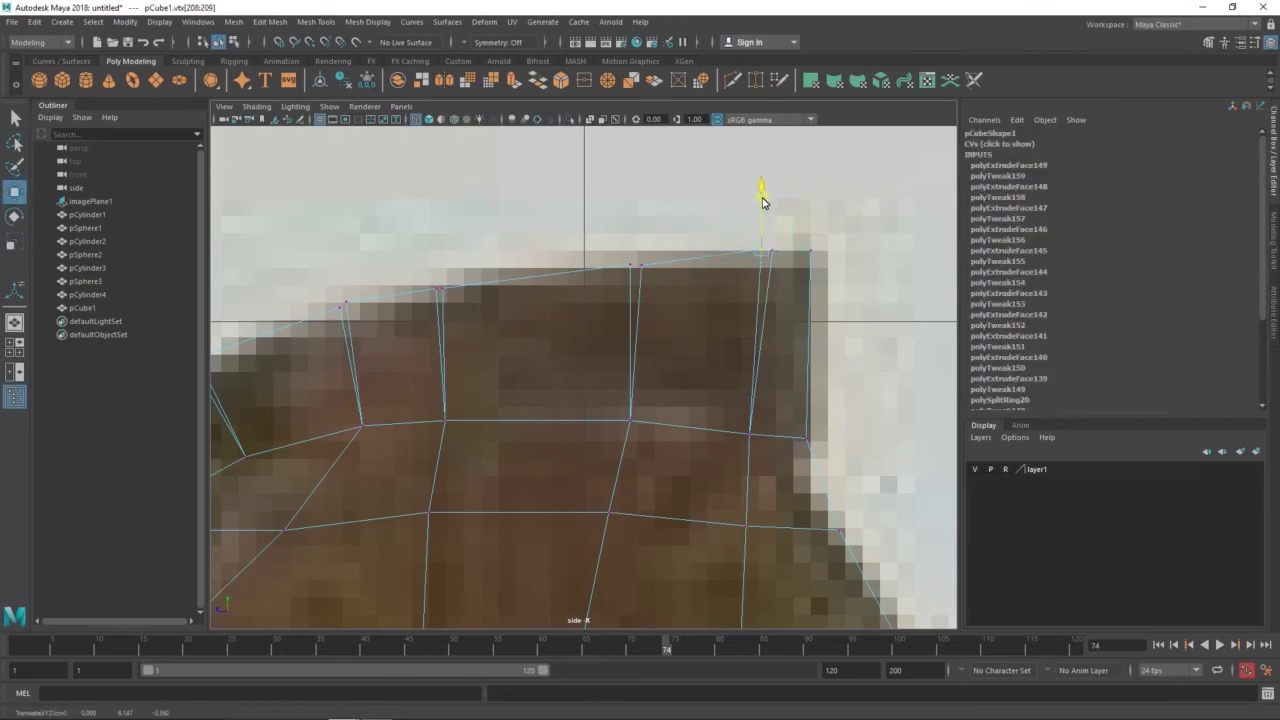
click(663, 280)
drag(663, 280, 634, 257)
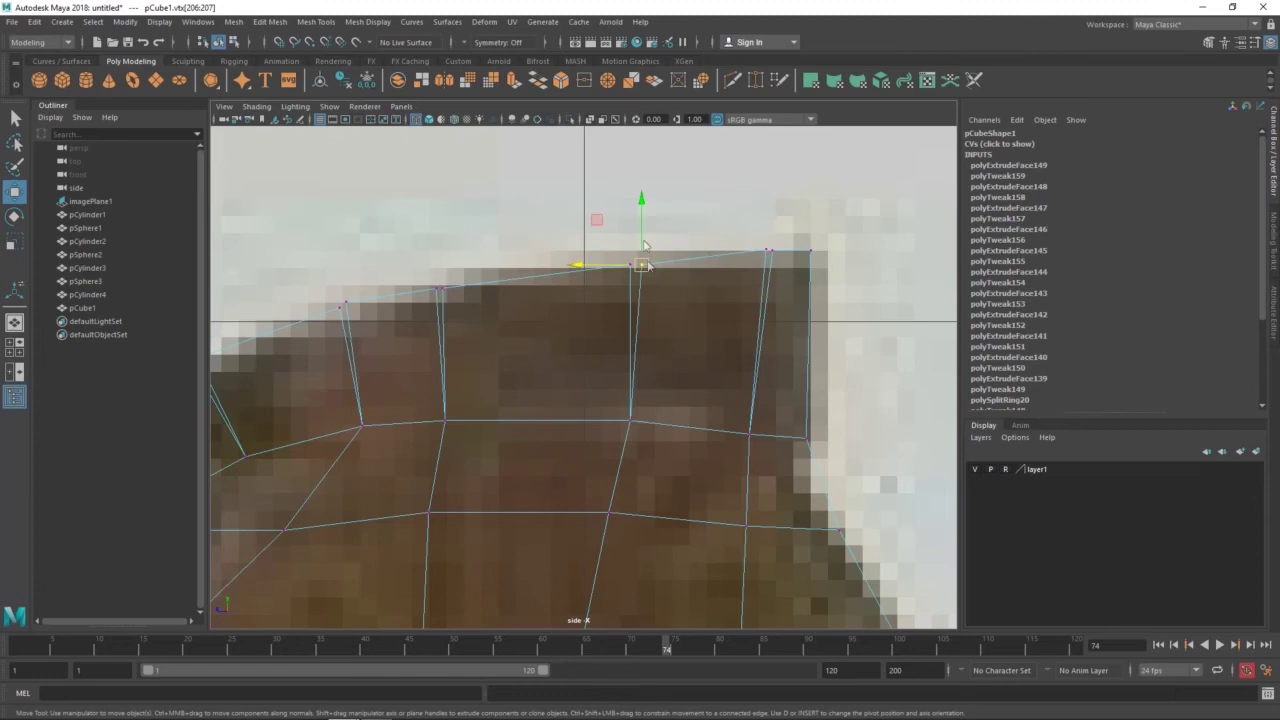
click(709, 235)
click(631, 260)
click(650, 210)
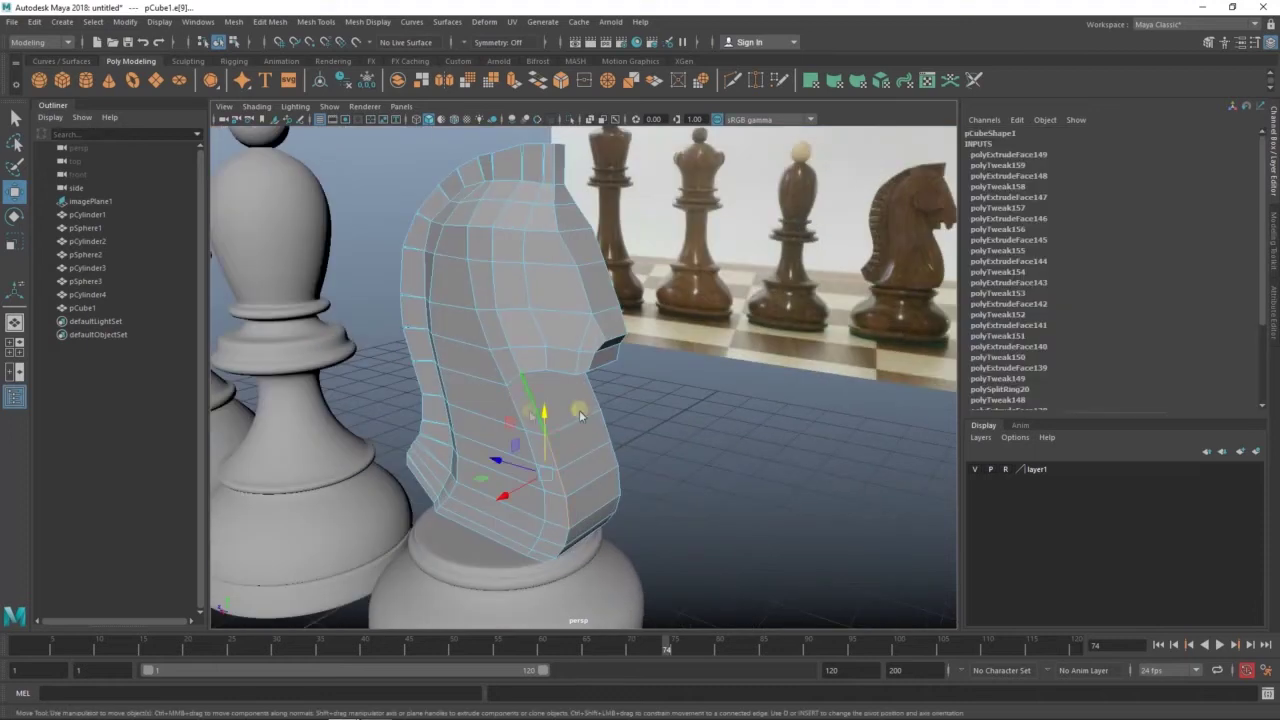
Narrow the mouth opening by scaling, then insert three edge loops across the knight
key(r)
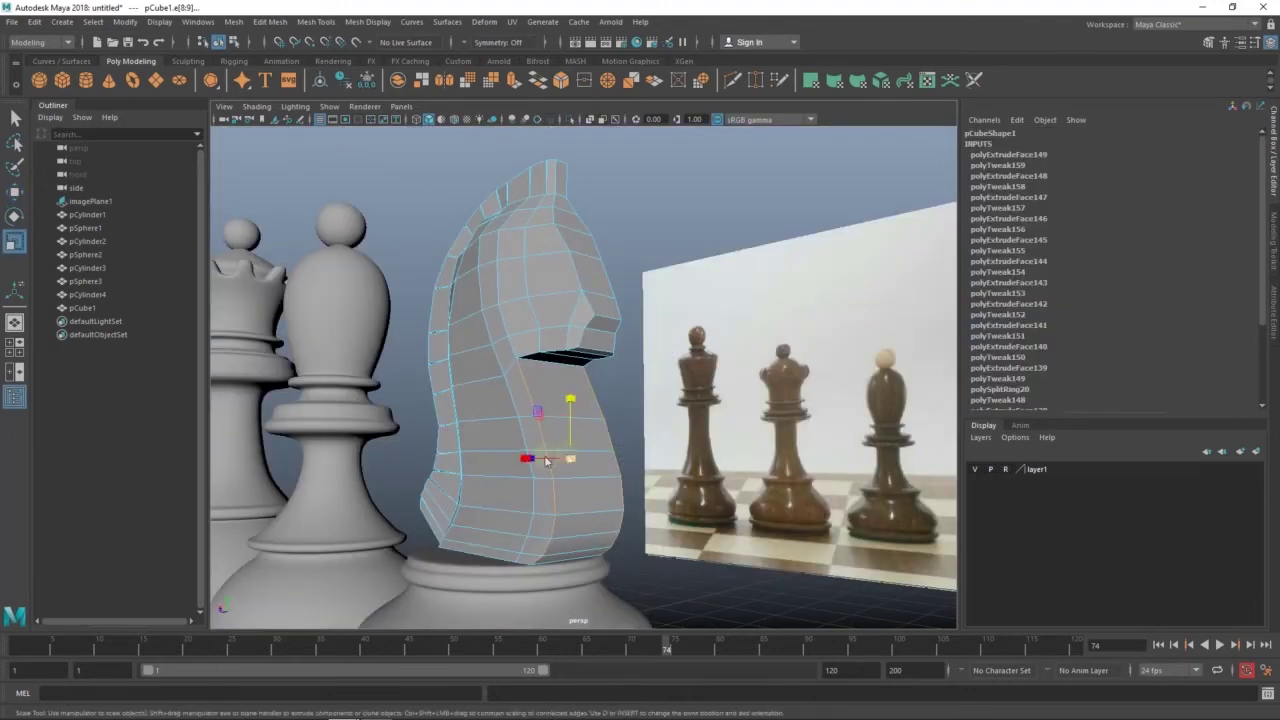
drag(572, 459, 553, 460)
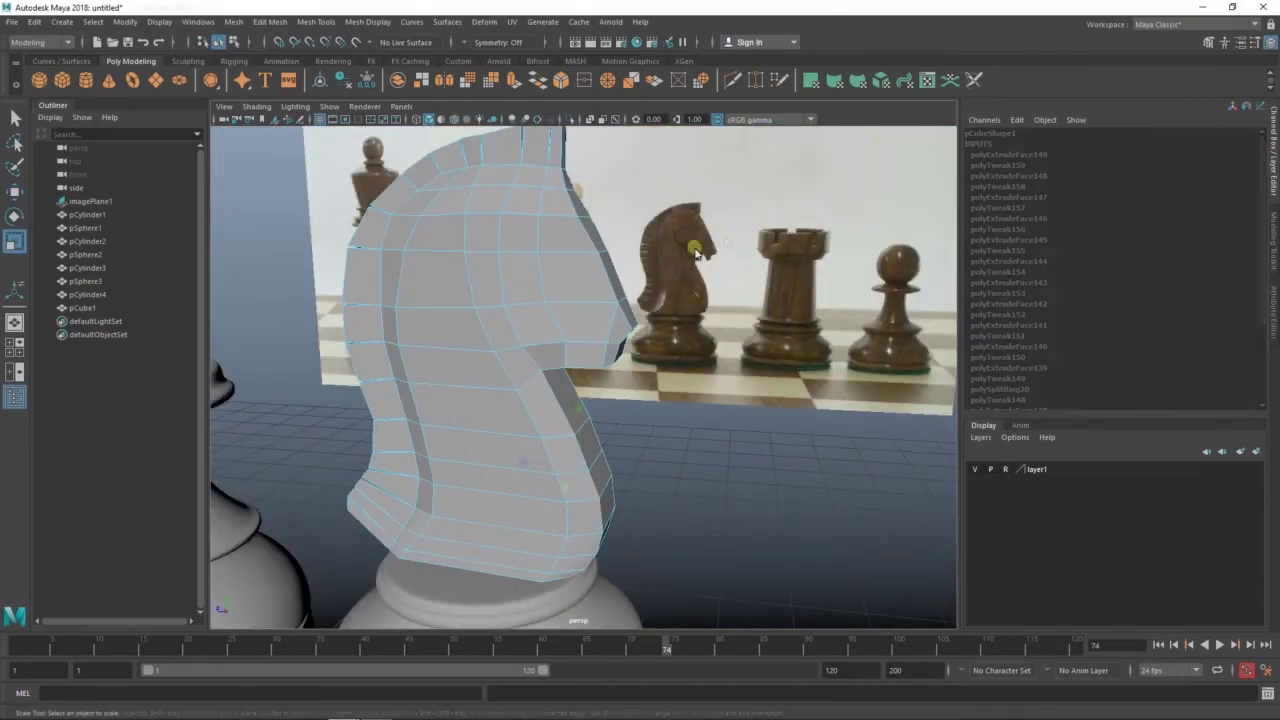
click(468, 187)
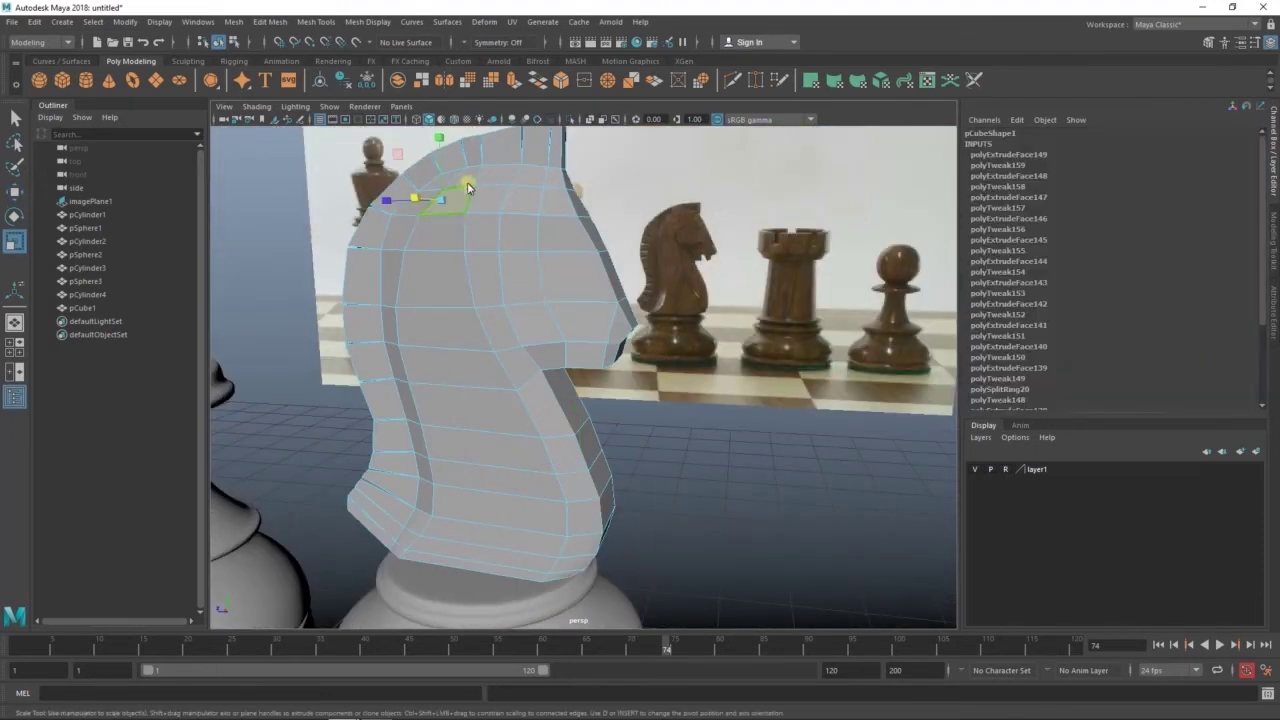
shift+right_drag(729, 243, 634, 237)
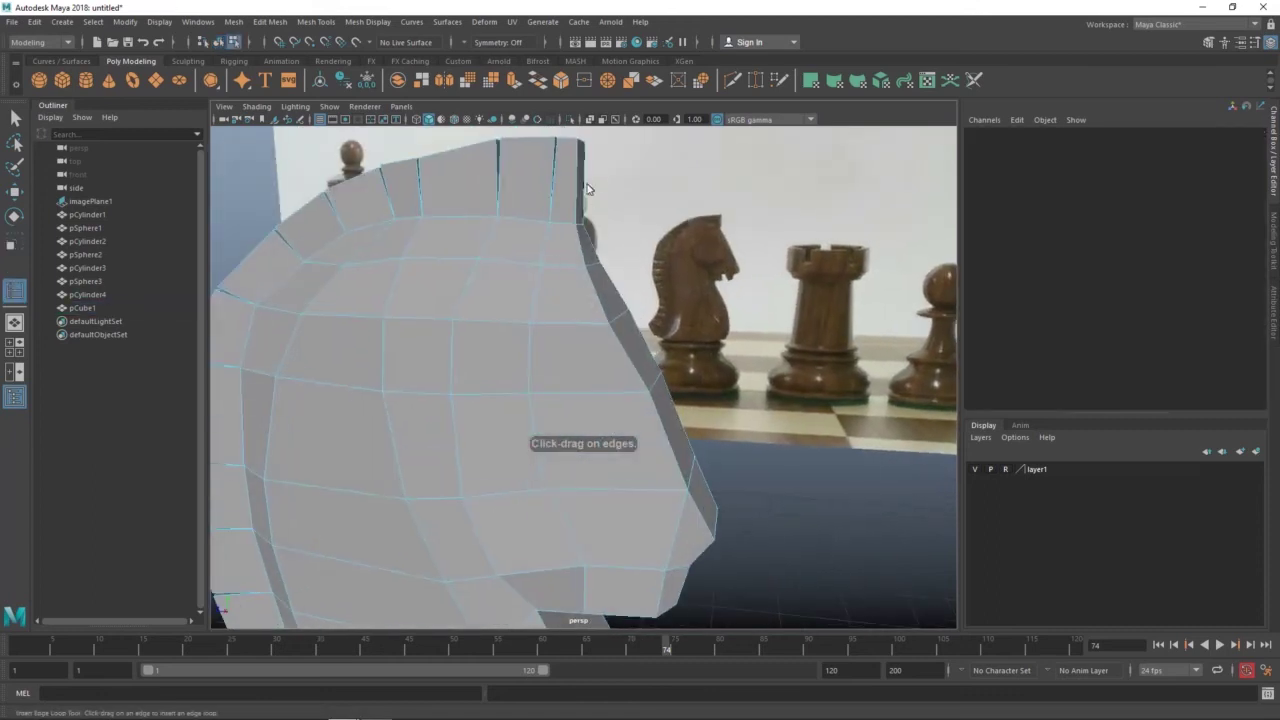
click(578, 230)
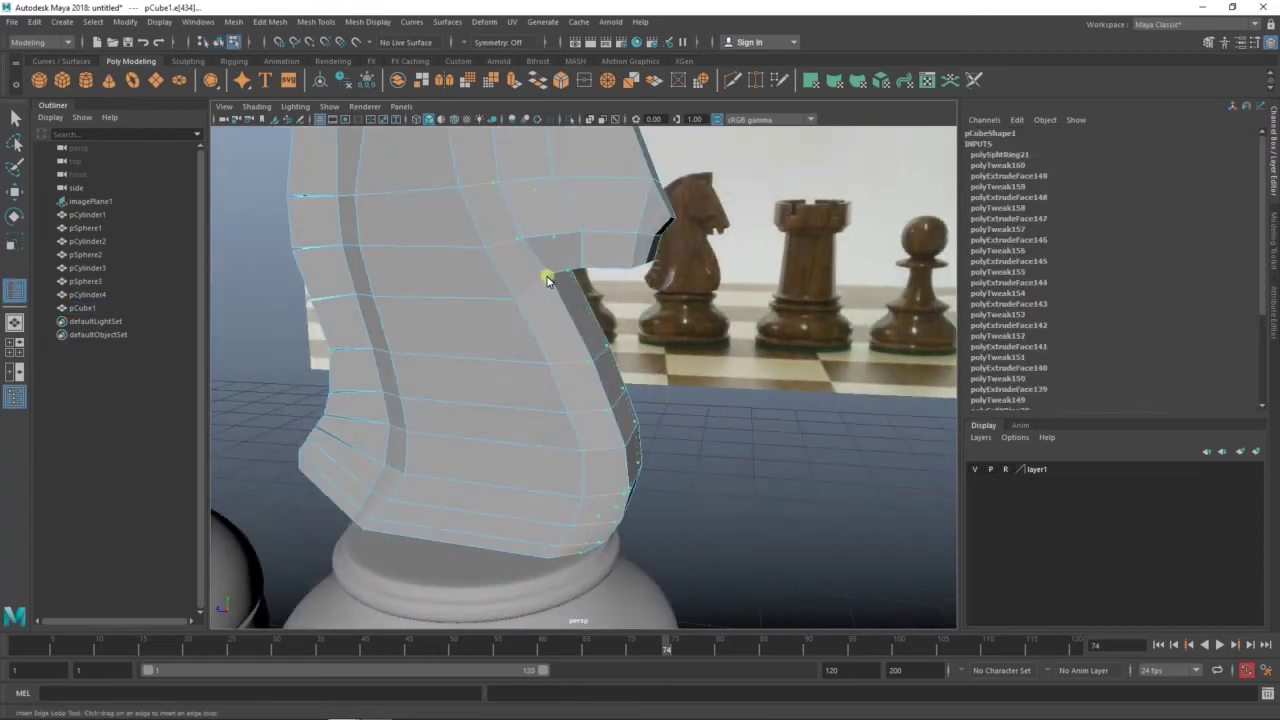
click(547, 279)
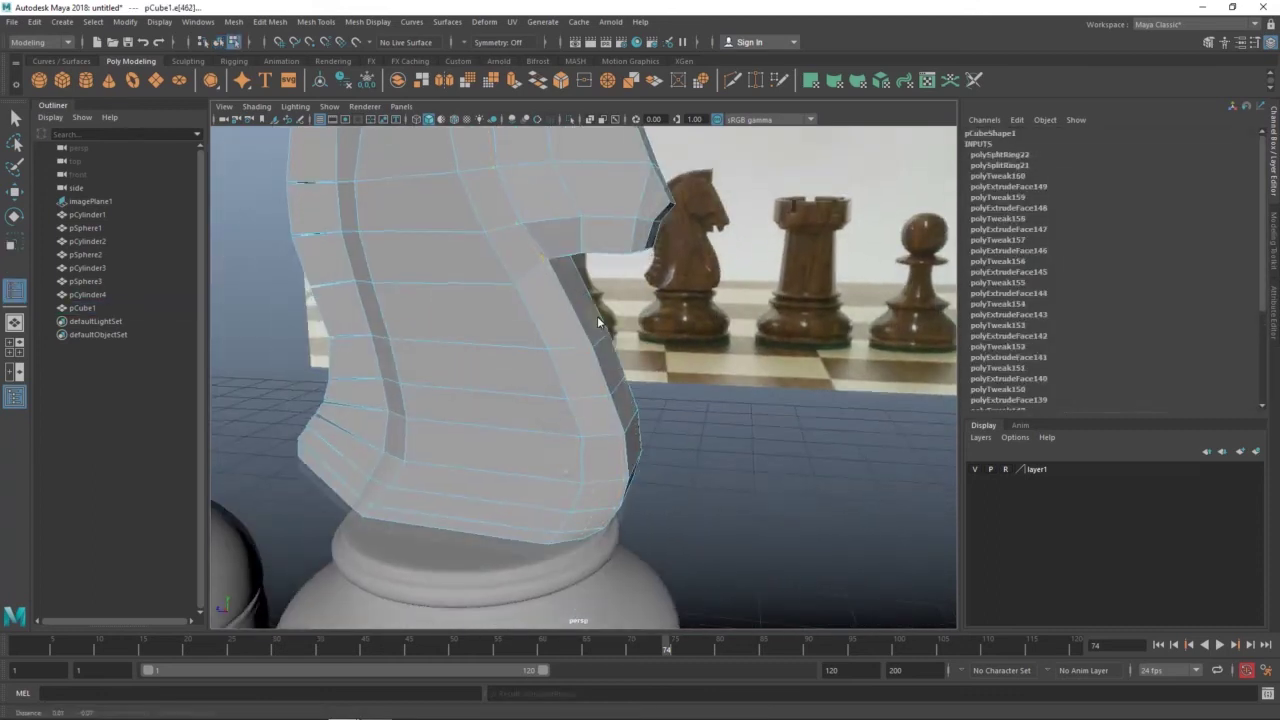
click(641, 319)
Pick faces on the head side, neck and mane, framing the view on them
key(w)
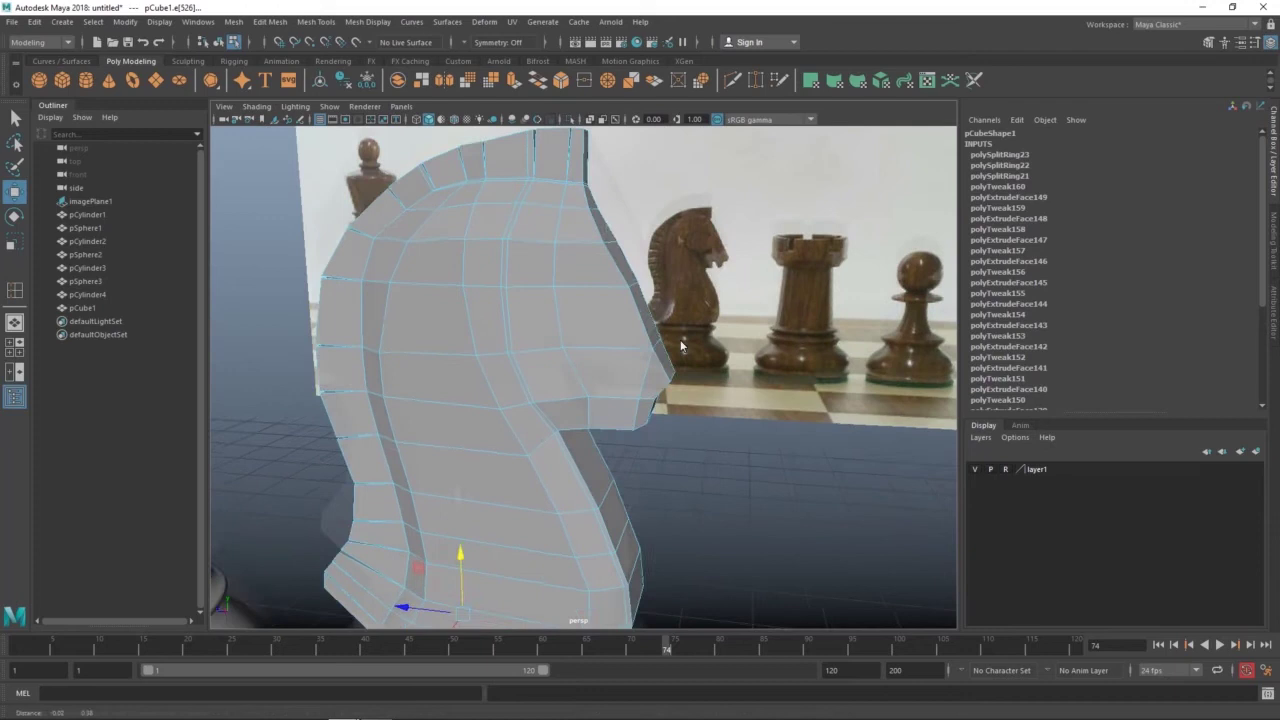
right_drag(665, 300, 606, 298)
click(480, 257)
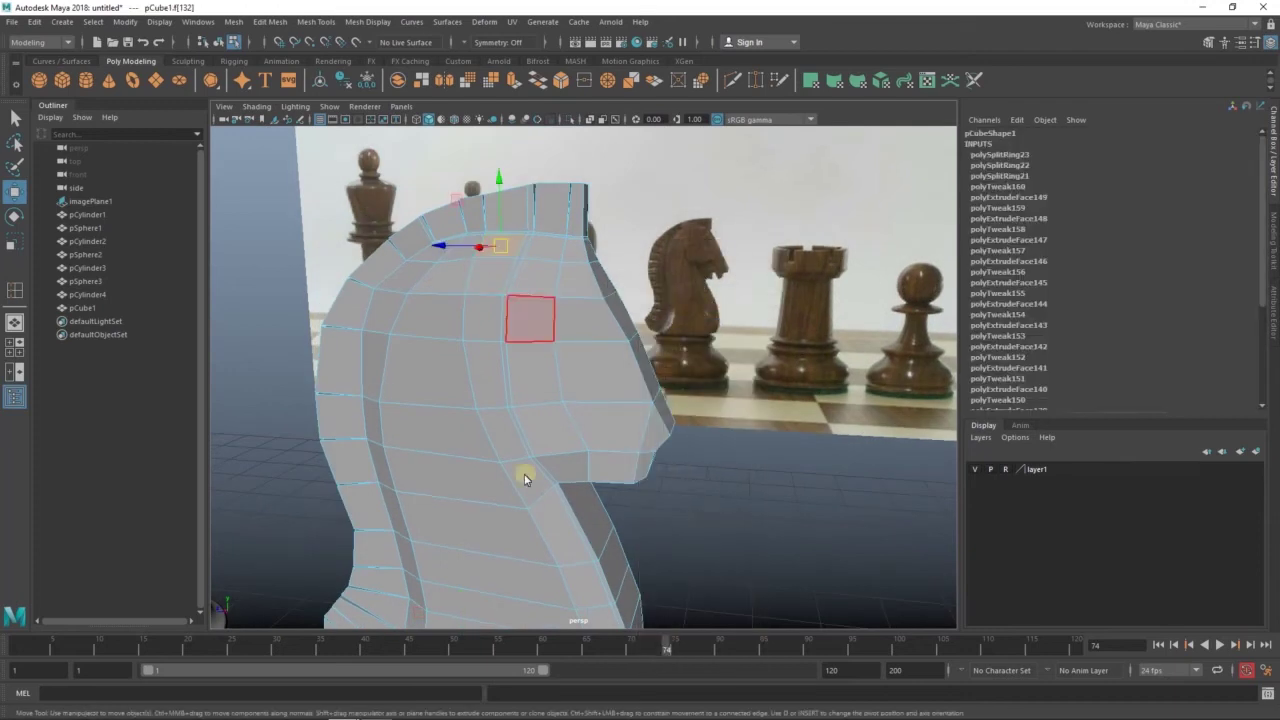
mouse_move(455, 339)
alt+mouse_down()
mouse_move(480, 434)
mouse_move(584, 294)
alt+mouse_up()
click(584, 294)
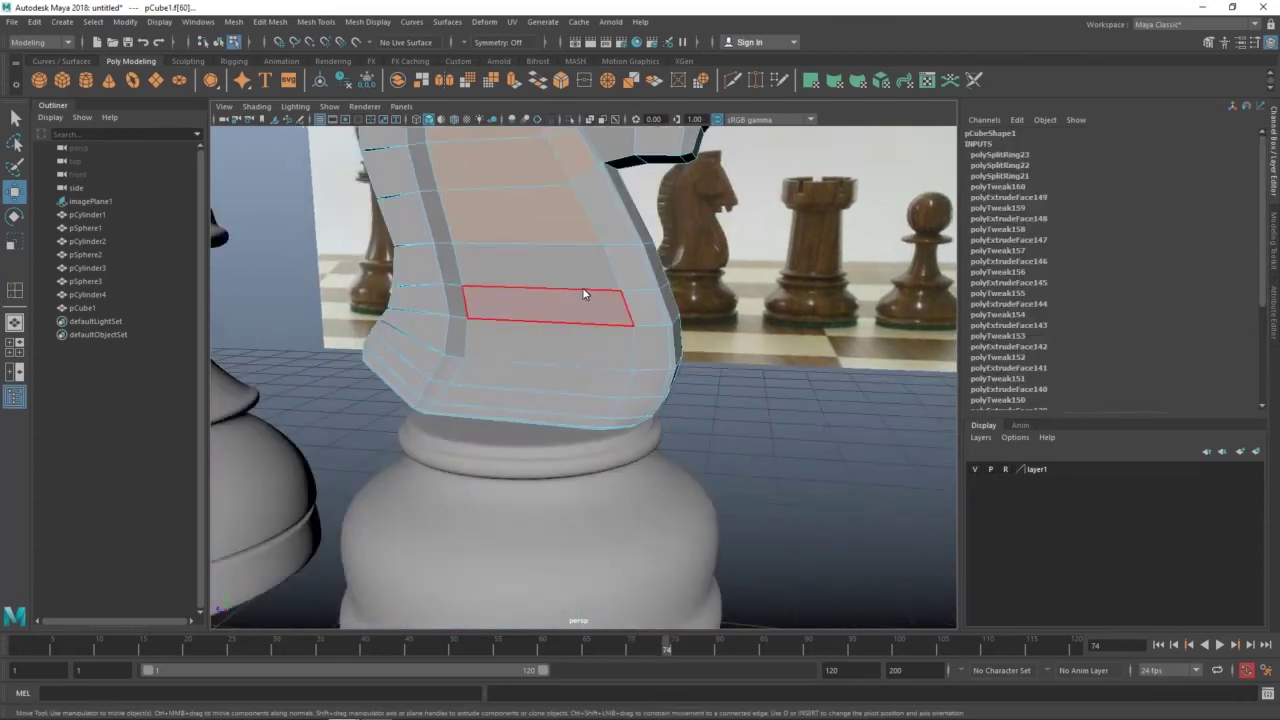
click(511, 403)
alt+drag(614, 423, 575, 363)
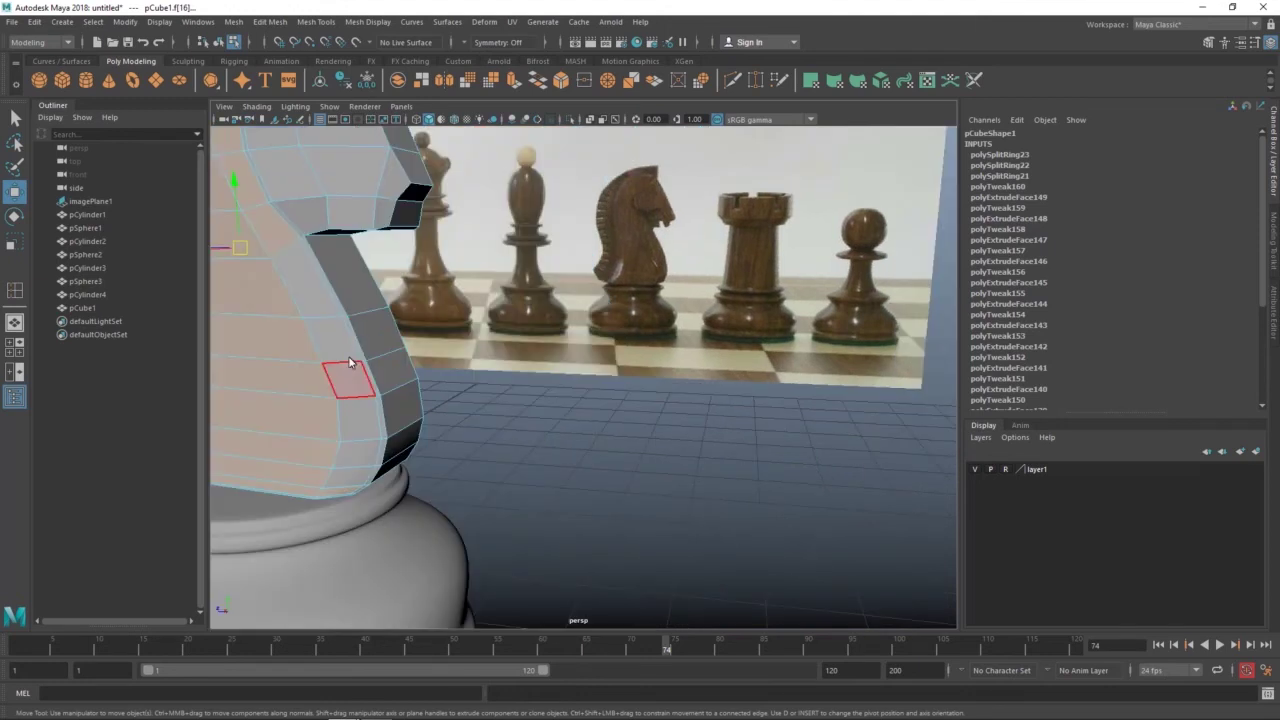
key(f)
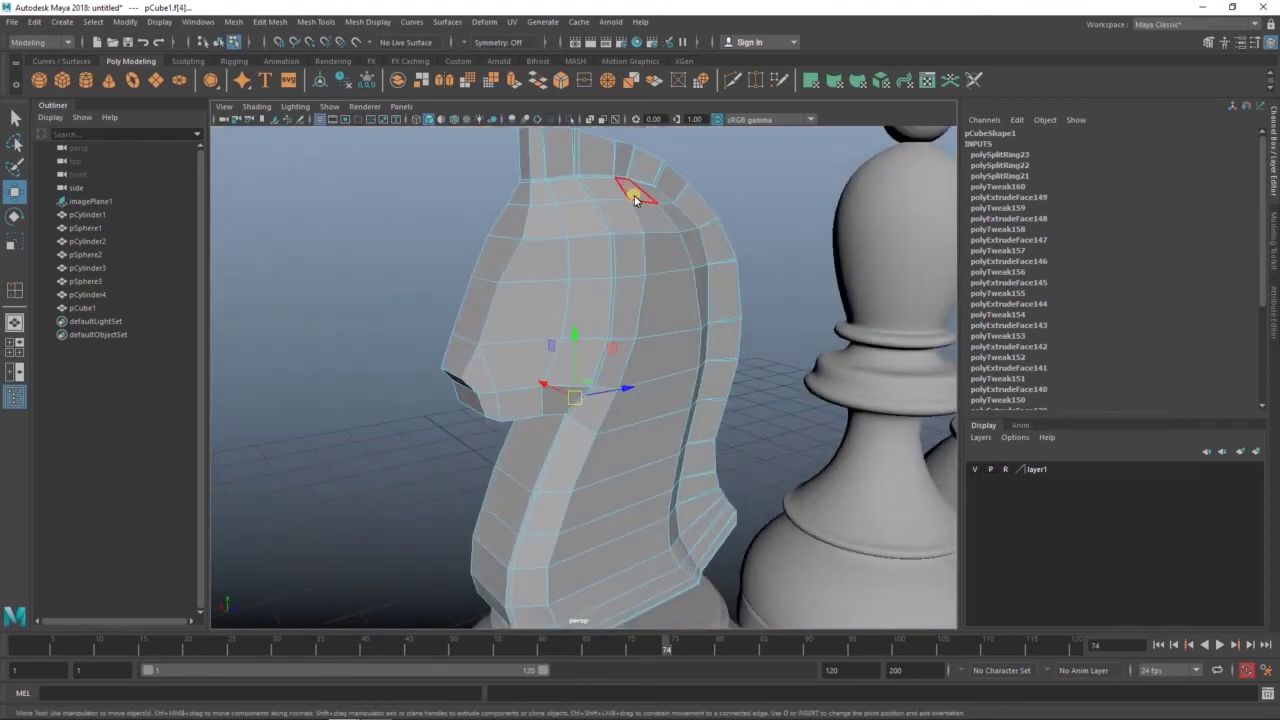
alt+drag(634, 200, 582, 507)
Select the face strip along the knight's back plus a neighbour and extrude it by 0.062
shift+double_click(582, 507)
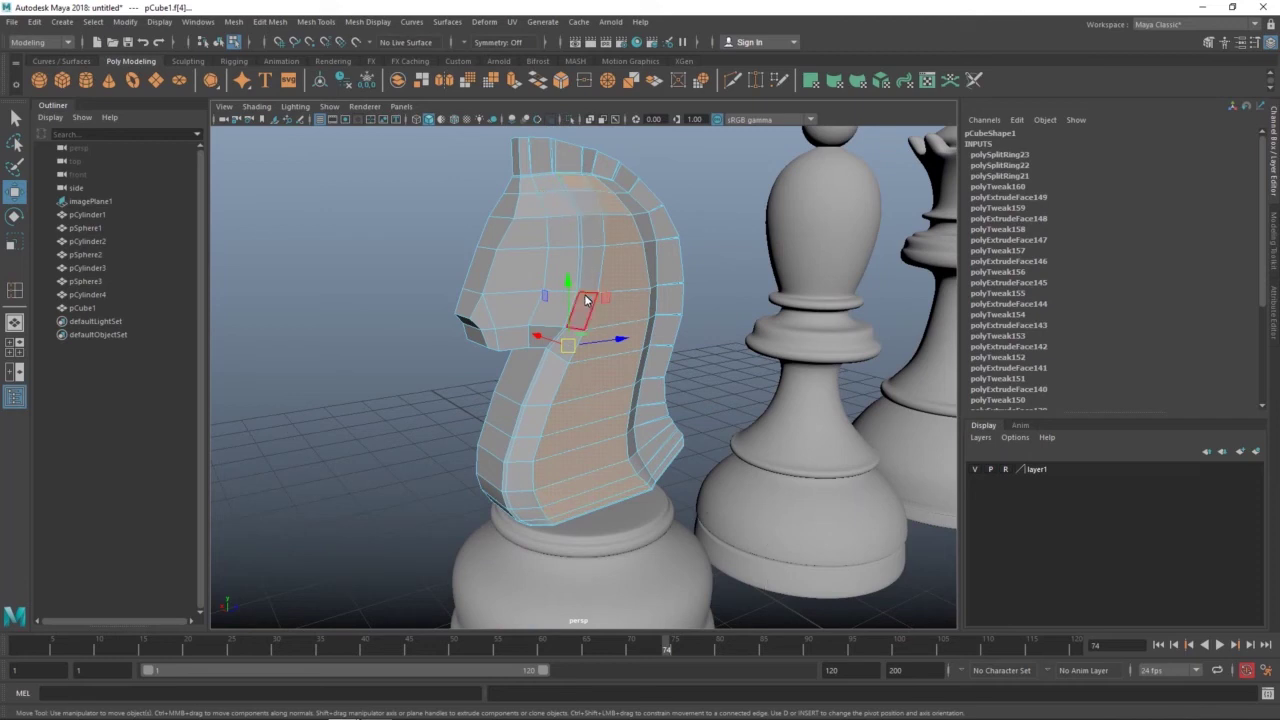
scroll(530, 400, up, 5)
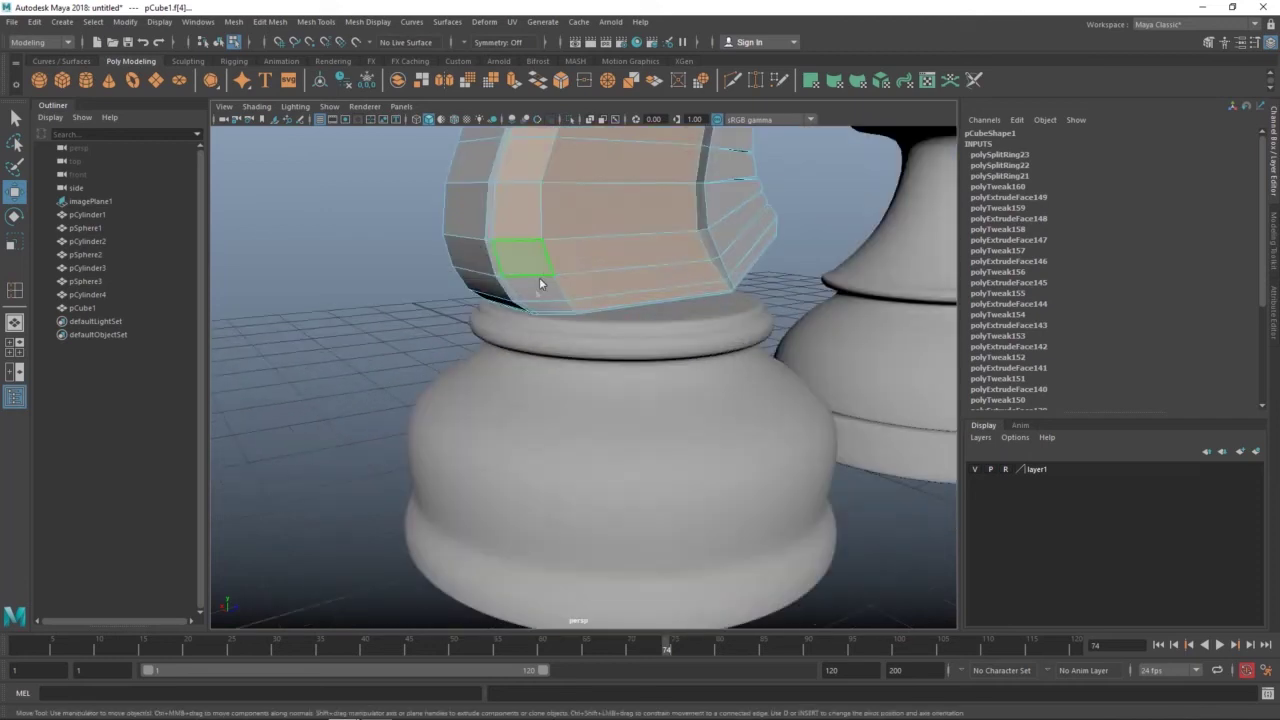
shift+click(544, 308)
scroll(544, 308, down, 5)
alt+drag(720, 243, 709, 343)
mouse_move(686, 245)
shift+right_down()
mouse_move(716, 255)
mouse_move(718, 290)
shift+right_up()
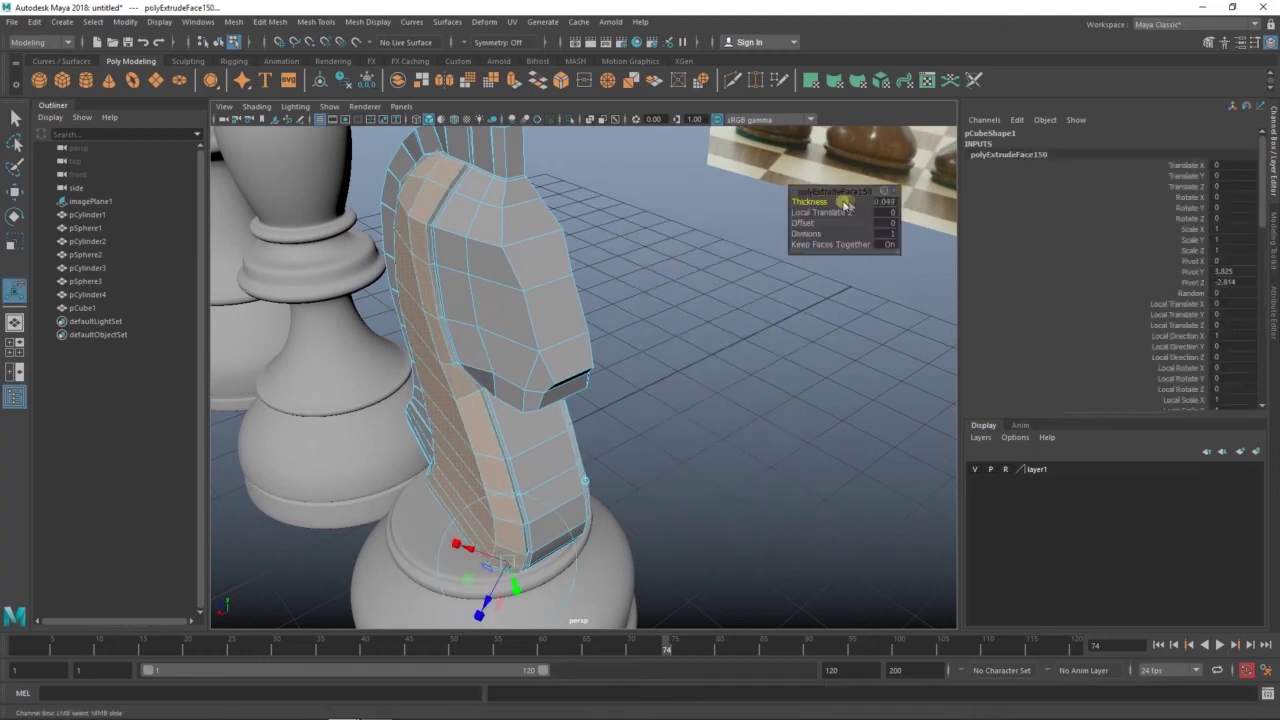
Increase the back strip's extrusion thickness, then insert three edge loops along the knight's head
alt+drag(596, 464, 666, 314)
mouse_move(829, 206)
mouse_down()
mouse_move(870, 212)
mouse_move(726, 209)
mouse_up()
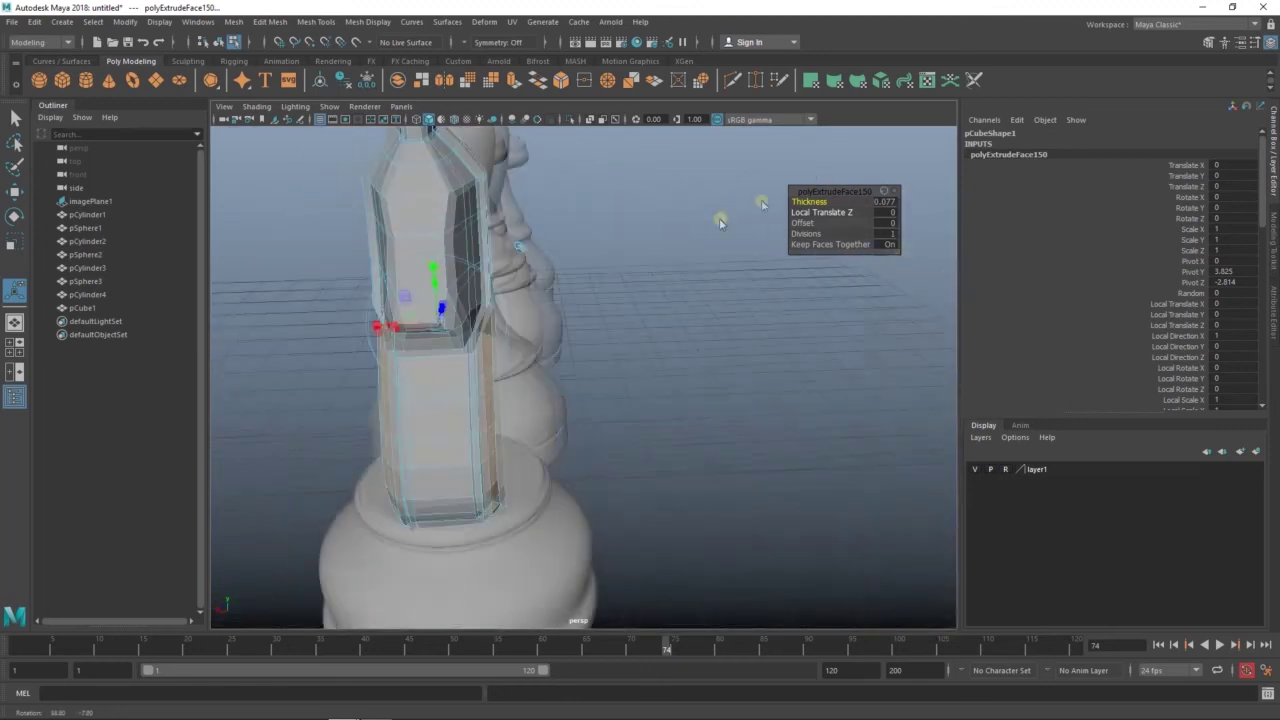
right_drag(478, 268, 524, 232)
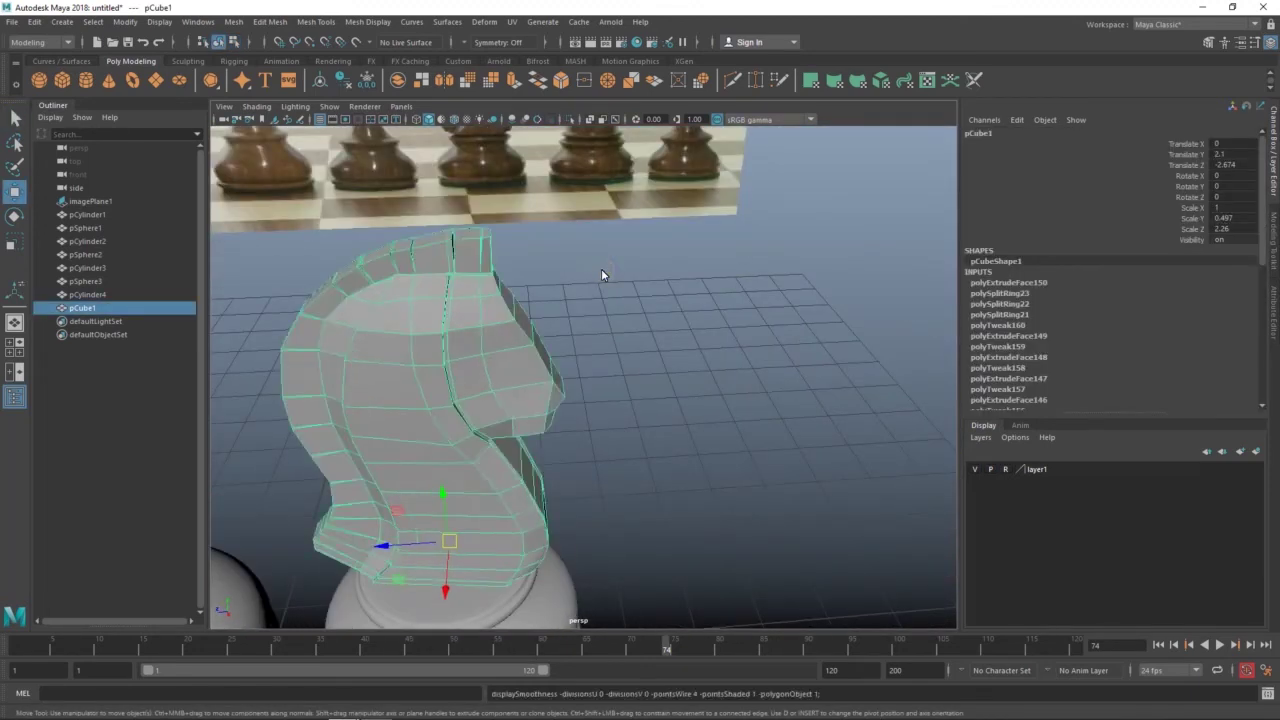
right_drag(539, 280, 752, 212)
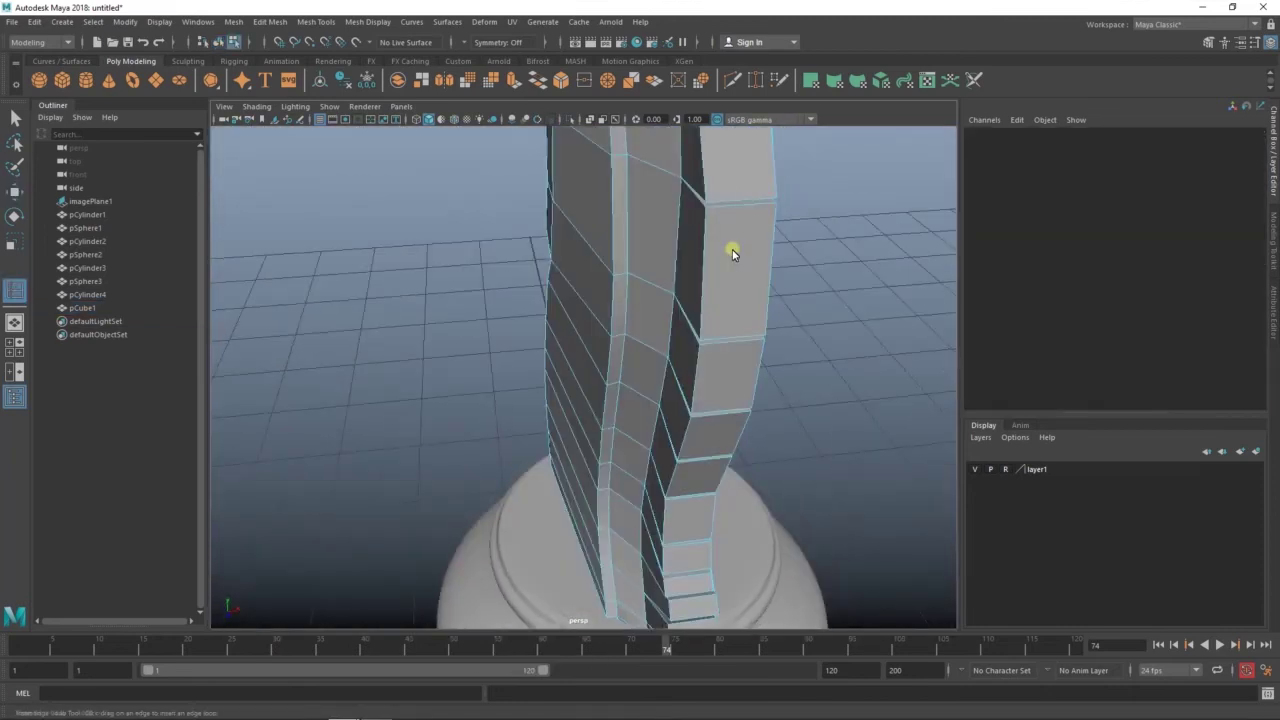
drag(708, 208, 767, 212)
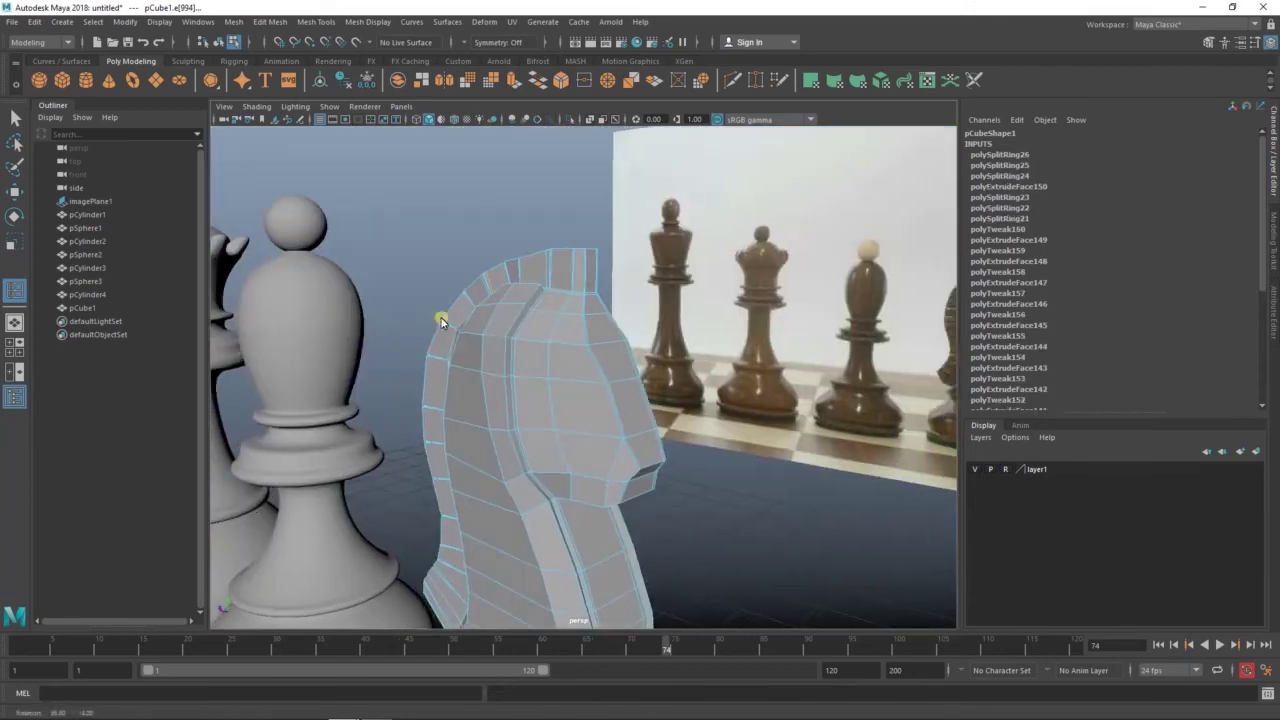
With the smooth preview off, insert two edge loops at the knight's muzzle
alt+drag(441, 320, 563, 343)
key(w)
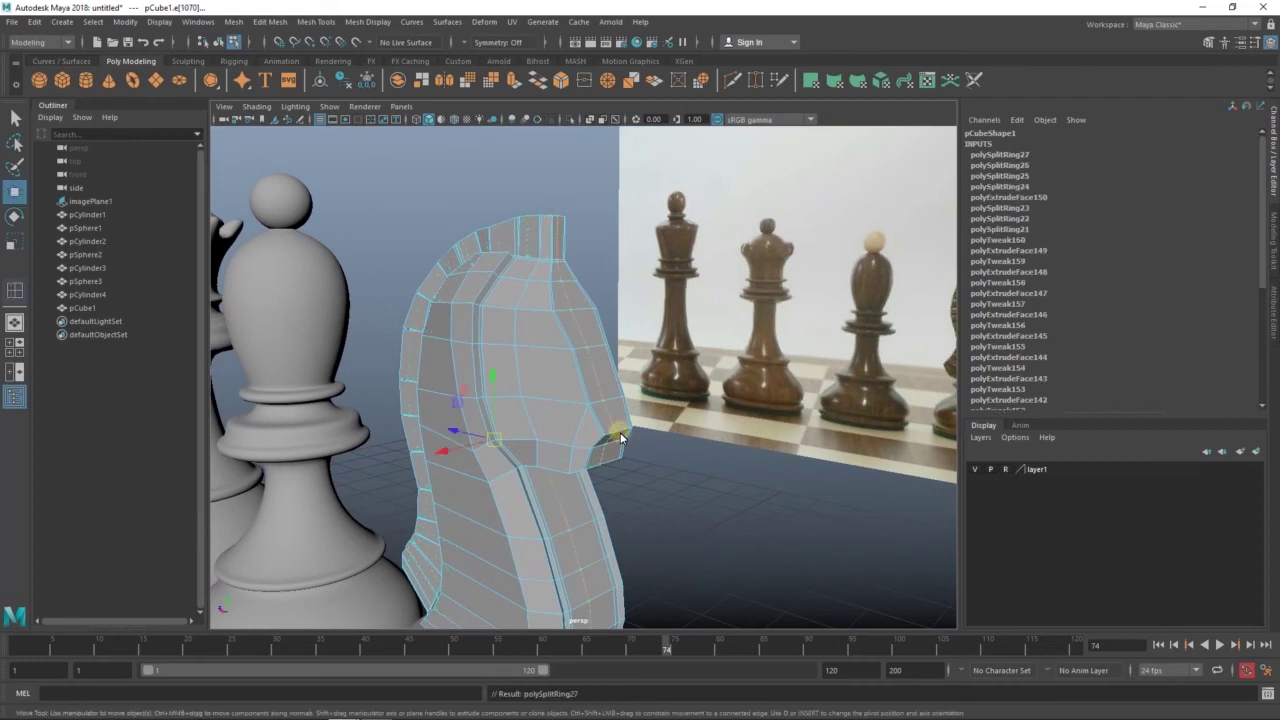
click(613, 336)
mouse_move(613, 336)
alt+mouse_down()
mouse_move(577, 317)
mouse_move(623, 363)
mouse_move(337, 323)
mouse_move(595, 314)
mouse_move(480, 309)
mouse_move(457, 286)
mouse_move(580, 349)
alt+mouse_up()
click(580, 349)
scroll(733, 423, down, 5)
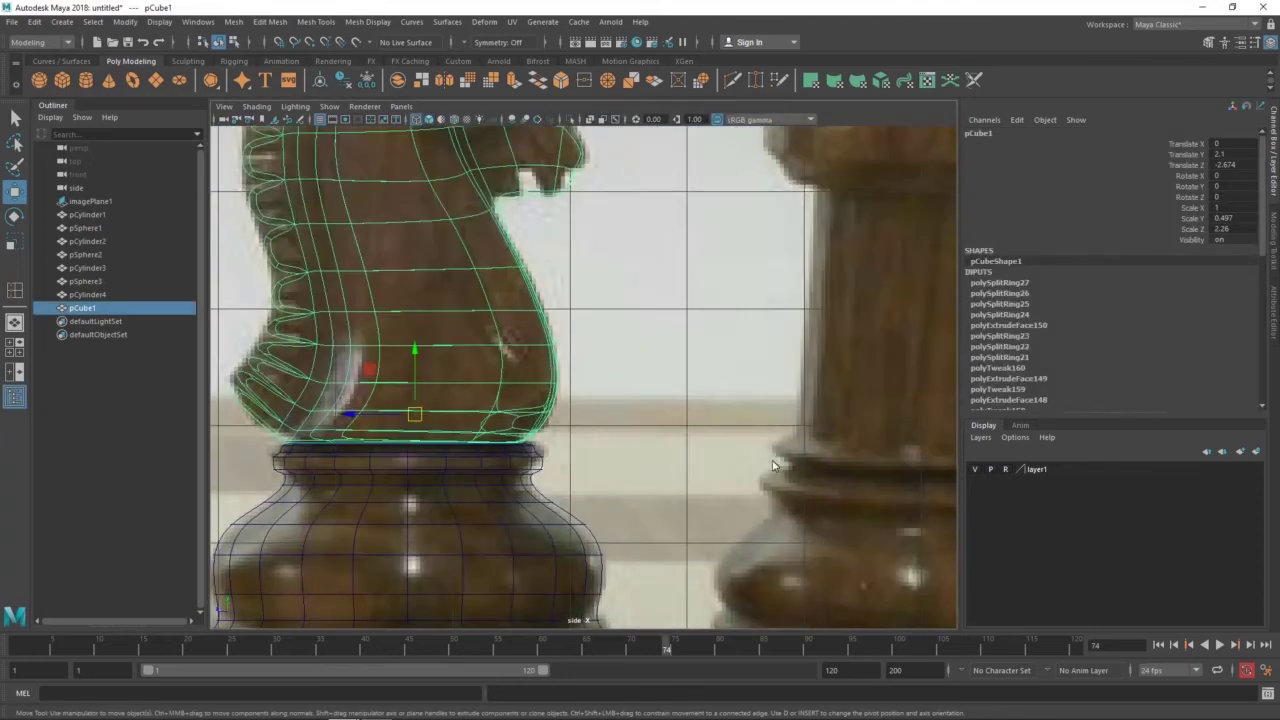
scroll(691, 529, up, 5)
scroll(634, 374, up, 3)
key(1)
scroll(634, 378, up, 1)
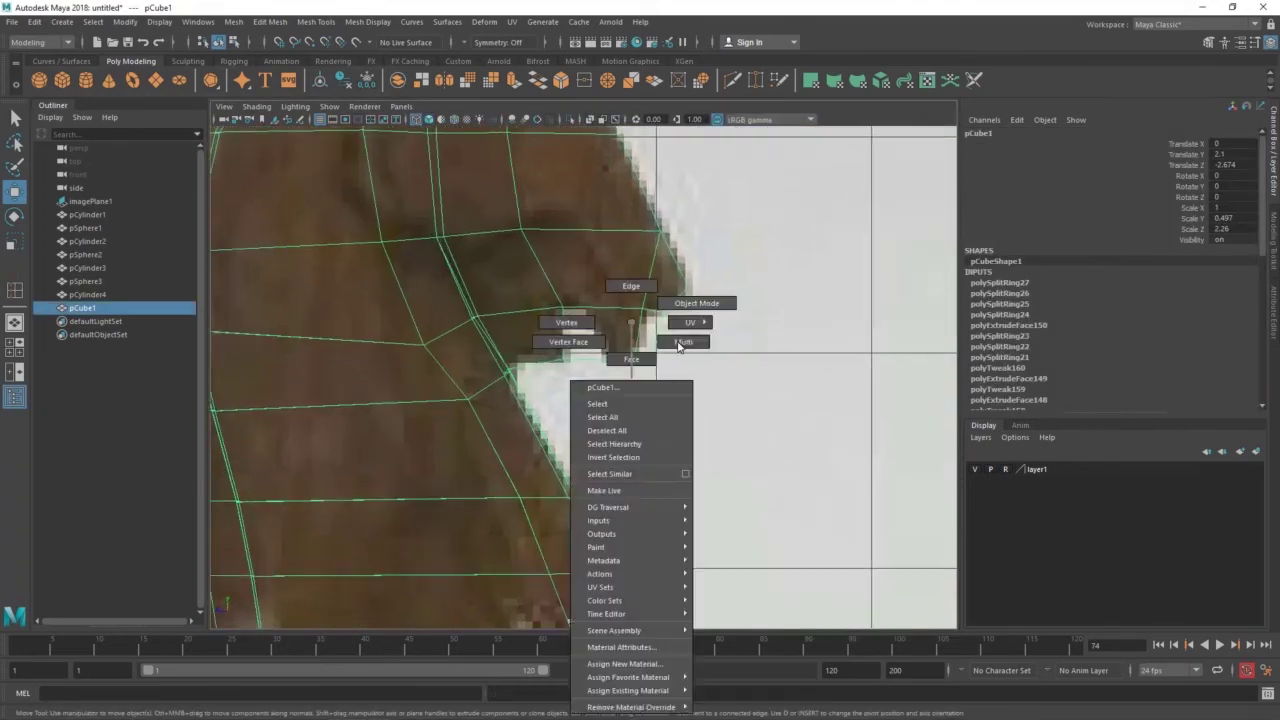
click(606, 309)
Delete the two mouth faces to open a gap, then inspect it in perspective
click(578, 336)
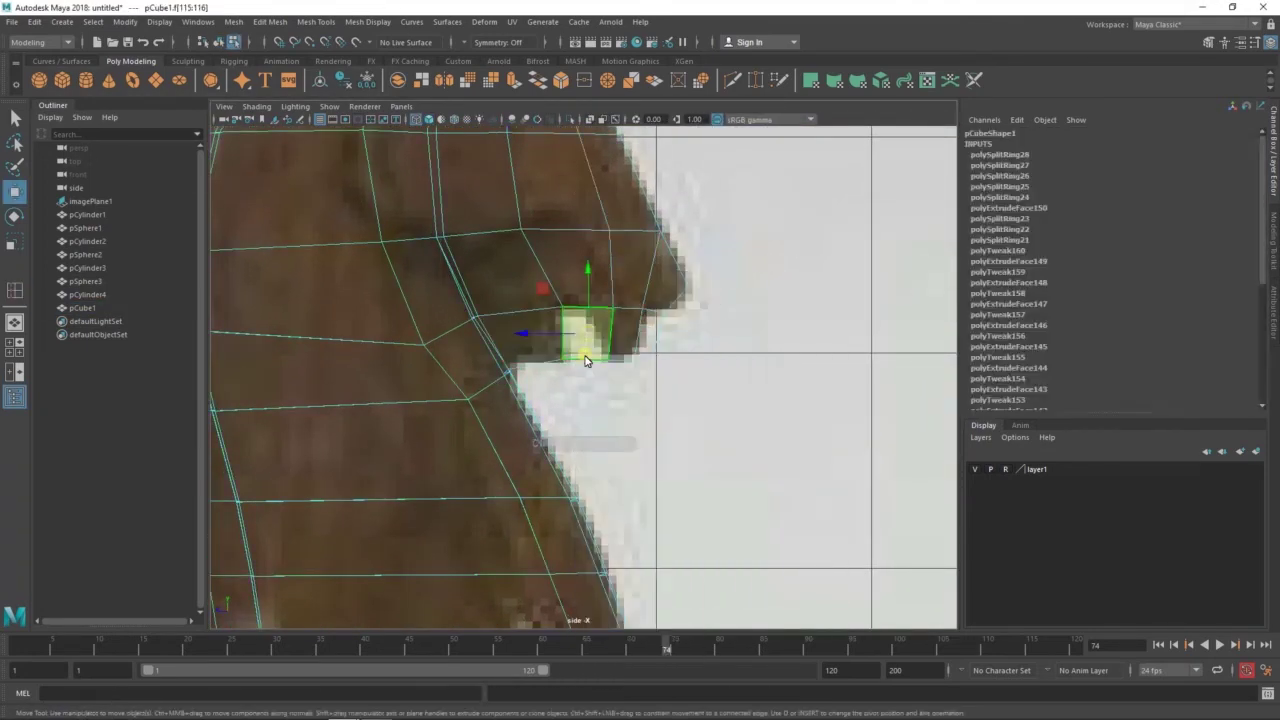
key(F8)
key(space)
key(space)
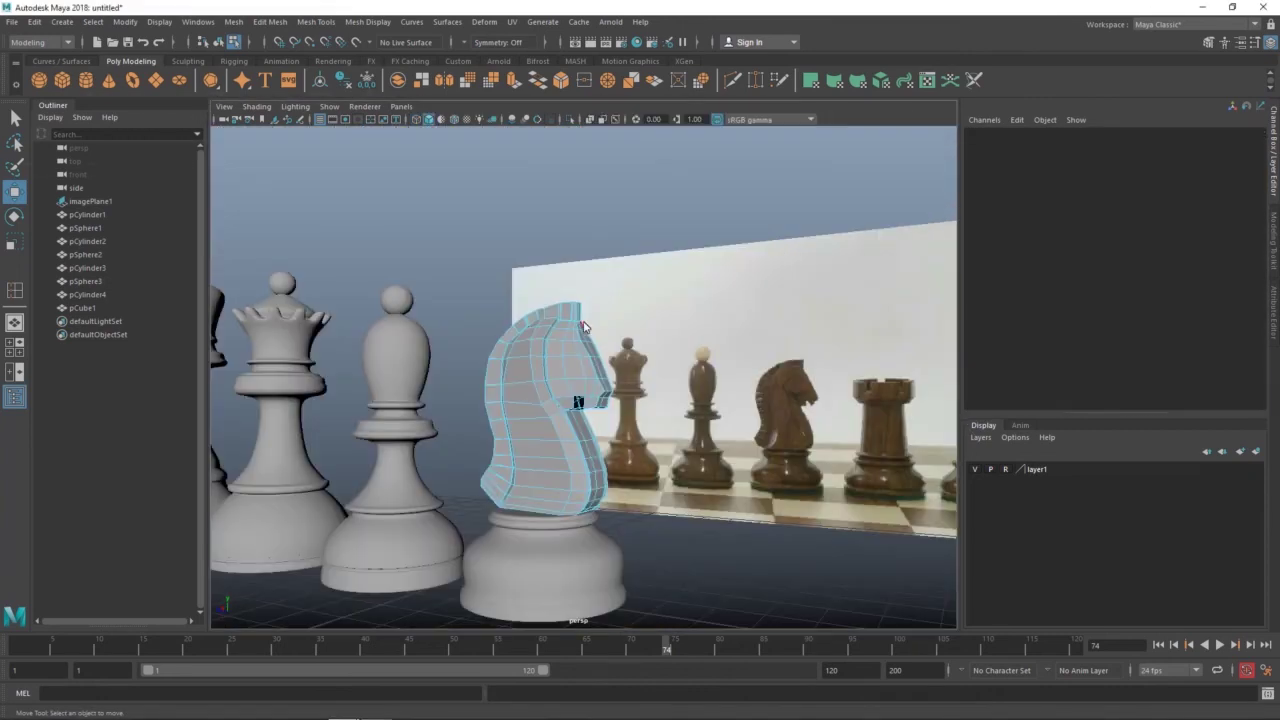
scroll(600, 410, up, 5)
alt+drag(652, 400, 699, 390)
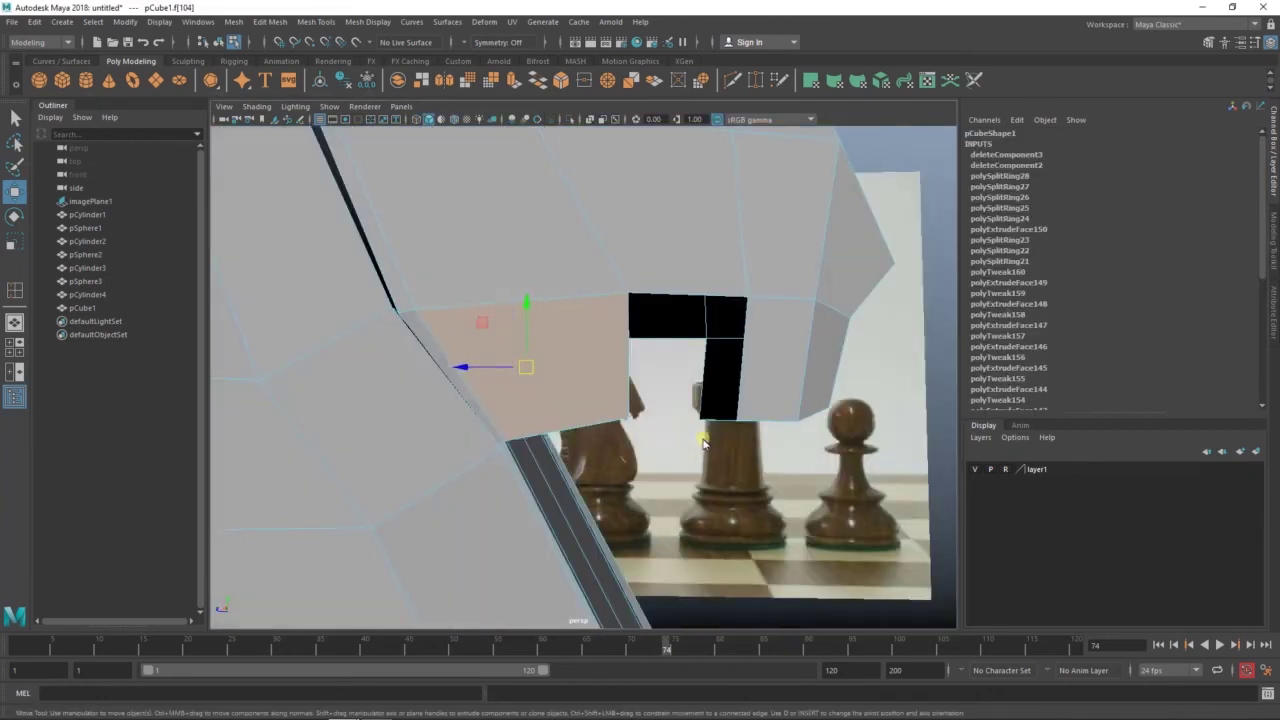
Bridge the mouth opening's border edges and fill the remaining hole to form a cavity
right_click(663, 333)
click(682, 286)
double_click(640, 330)
shift+right_drag(614, 337, 686, 478)
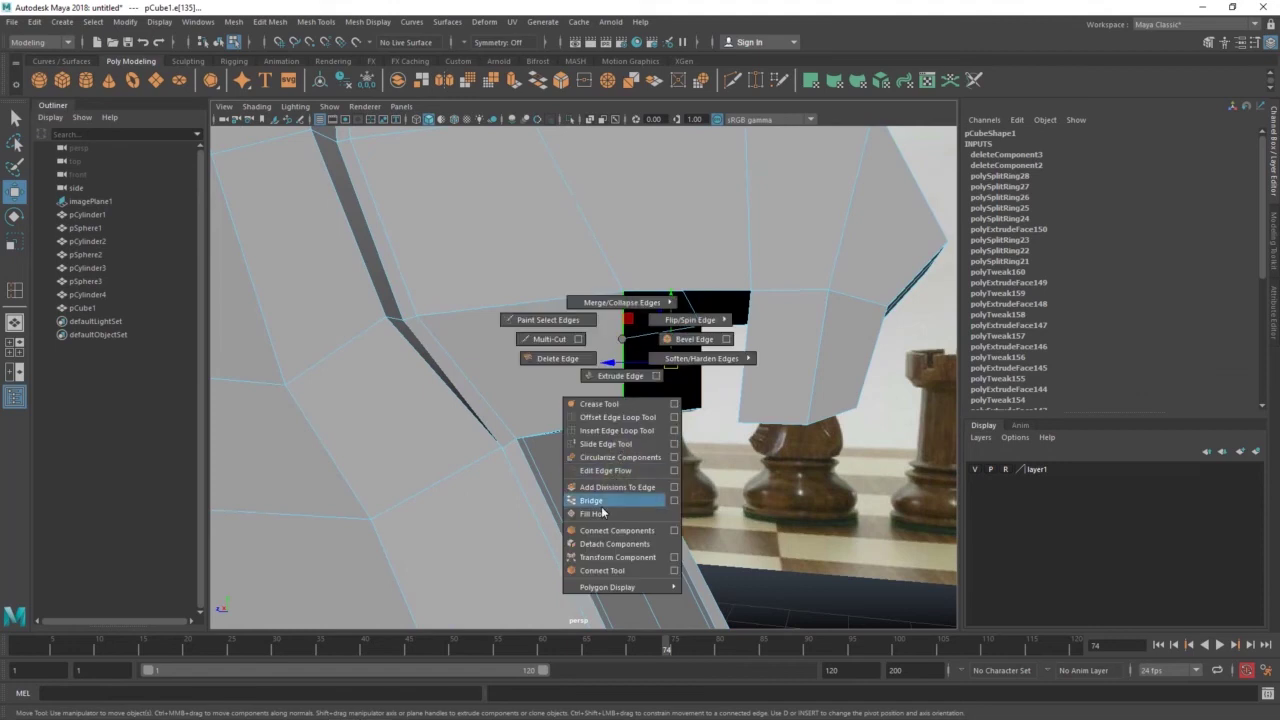
mouse_move(686, 478)
alt+mouse_down()
mouse_move(714, 328)
mouse_move(634, 343)
alt+mouse_up()
click(658, 345)
shift+right_drag(634, 343, 700, 314)
Preview the smoothed mouth, then add edge loops inside it, undoing the misplaced ones
key(w)
mouse_move(700, 320)
alt+mouse_down()
mouse_move(652, 393)
mouse_move(694, 409)
alt+mouse_up()
key(3)
right_drag(694, 250, 694, 200)
mouse_move(694, 200)
alt+mouse_down()
mouse_move(677, 220)
mouse_move(703, 355)
mouse_move(651, 320)
alt+mouse_up()
key(1)
shift+right_drag(651, 320, 588, 407)
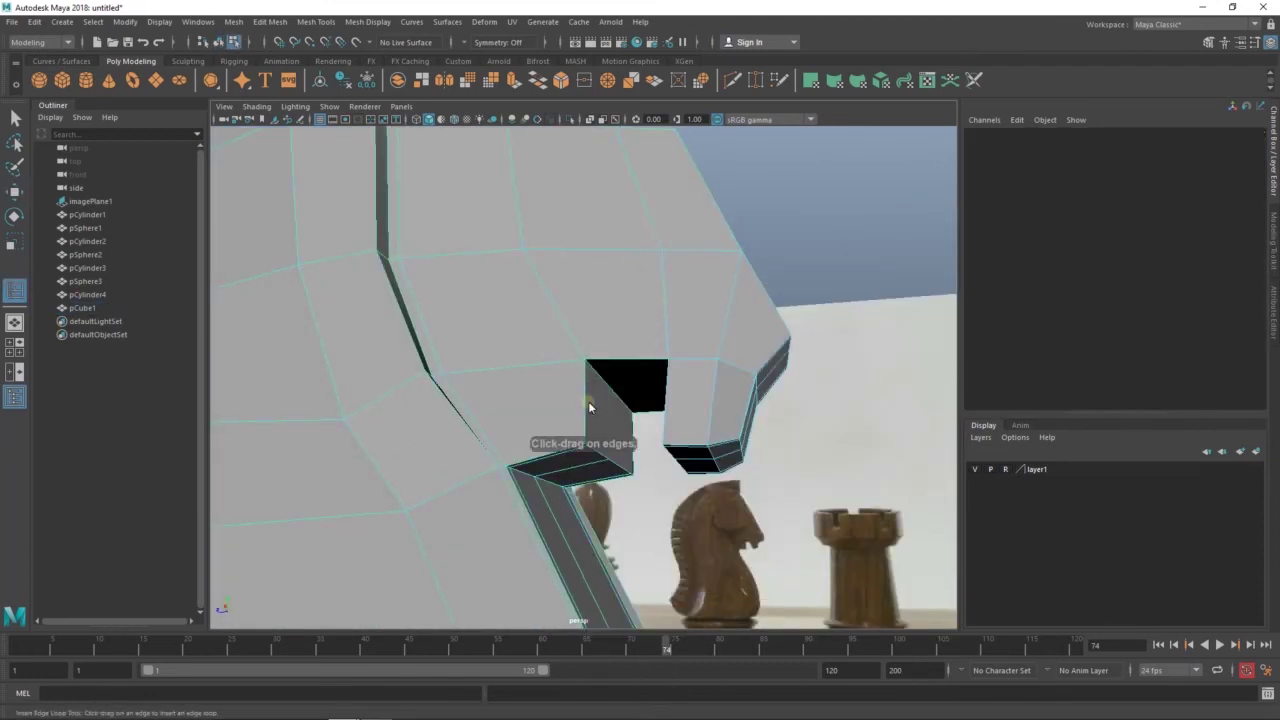
click(585, 425)
click(585, 442)
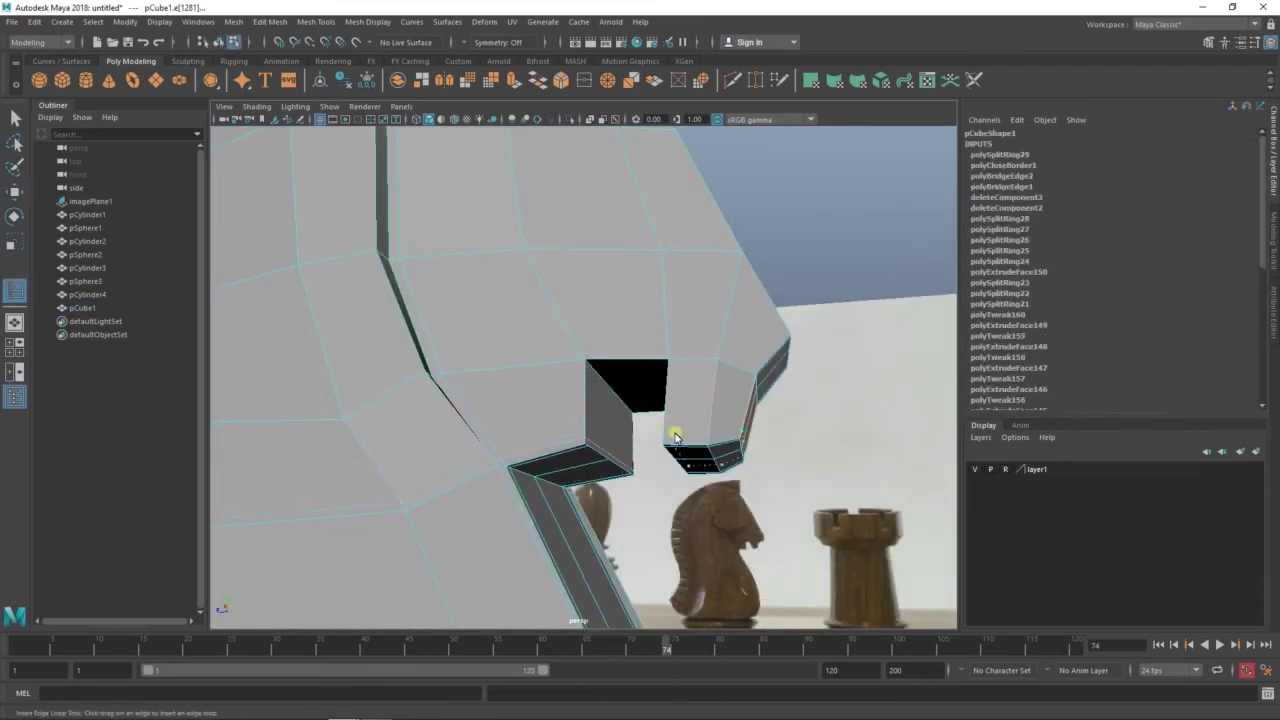
alt+drag(676, 437, 594, 371)
click(586, 360)
key(alt+x)
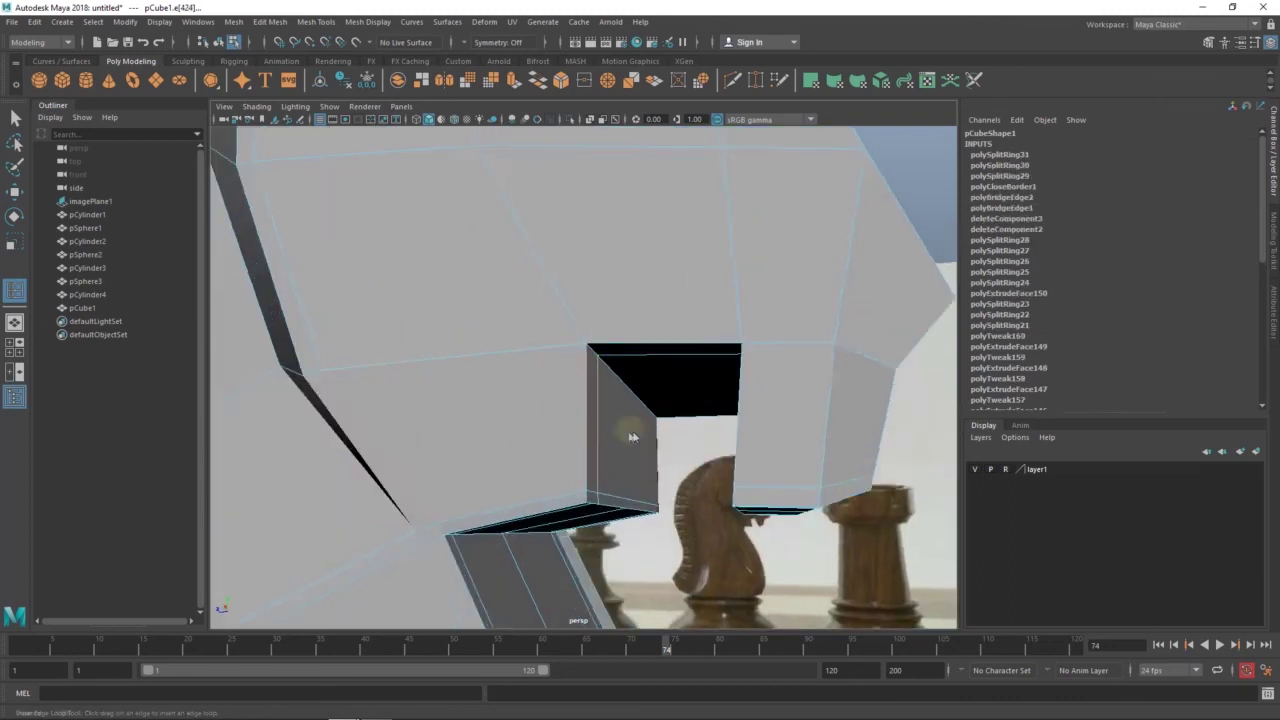
key(alt+x)
alt+drag(633, 437, 634, 363)
key(ctrl+z)
click(589, 355)
key(ctrl+z)
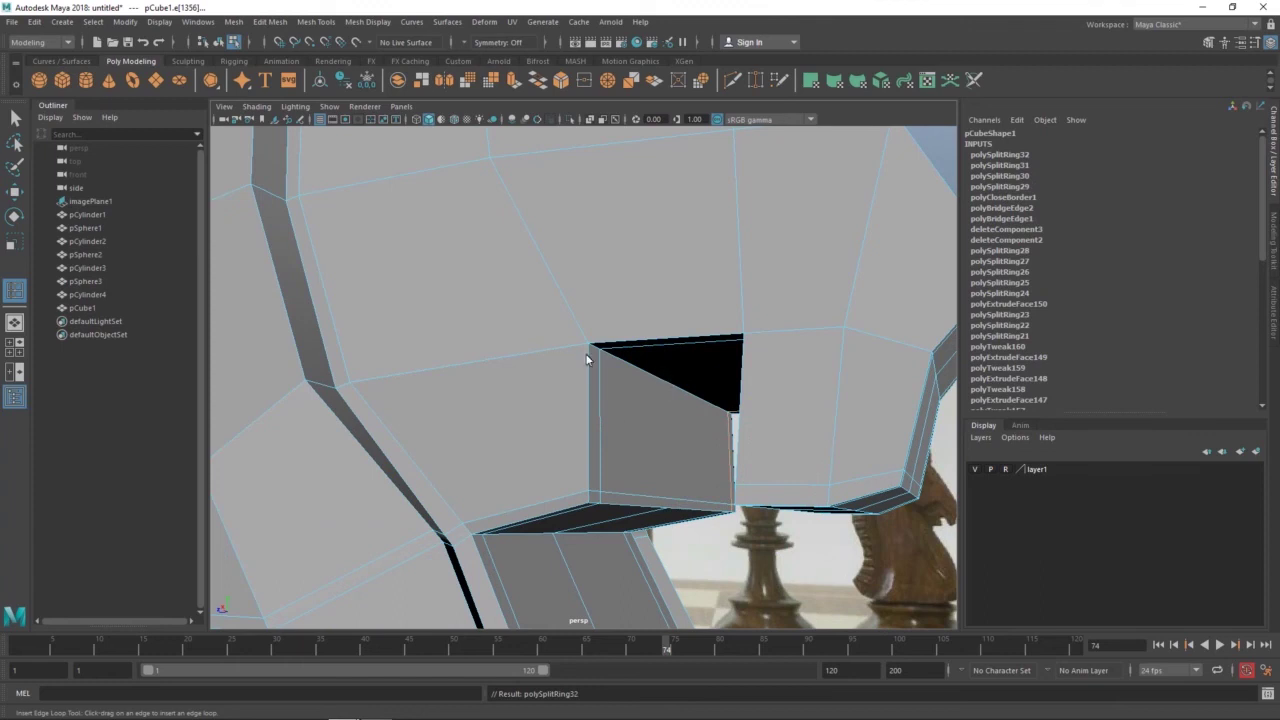
Insert edge loops along the mouth's top and around it, then pick a head-side face
key(F8)
click(592, 355)
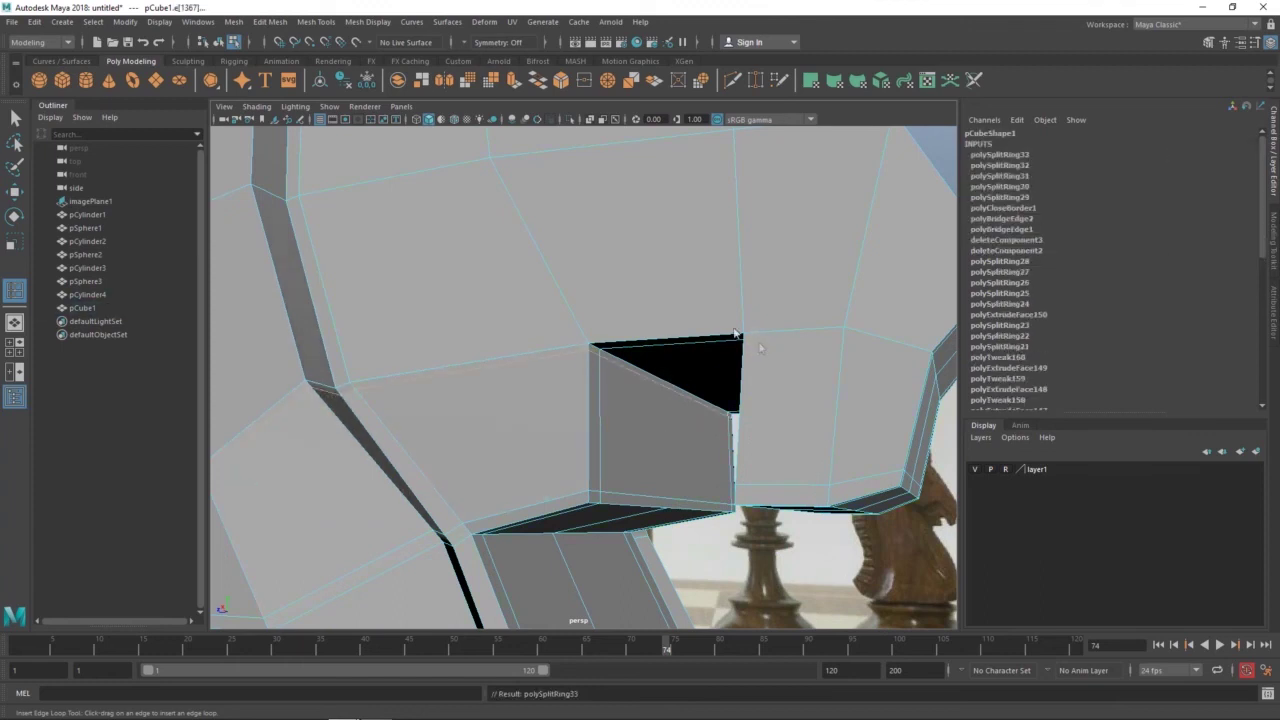
alt+drag(605, 392, 698, 369)
click(694, 366)
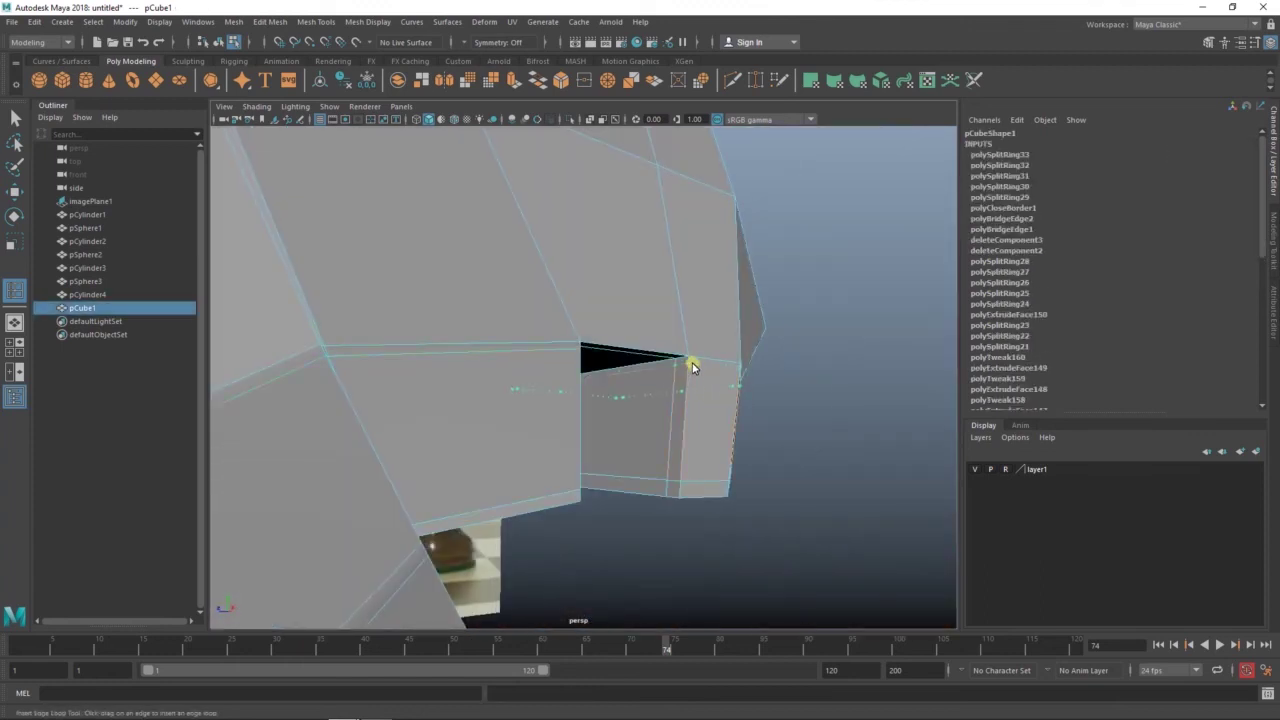
scroll(694, 363, down, 4)
key(w)
scroll(666, 338, down, 5)
click(813, 182)
mouse_move(813, 182)
alt+mouse_down()
mouse_move(629, 323)
mouse_move(582, 338)
alt+mouse_up()
click(582, 338)
scroll(623, 371, up, 3)
scroll(623, 391, down, 5)
mouse_move(623, 391)
alt+mouse_down()
mouse_move(766, 289)
mouse_move(793, 203)
mouse_move(591, 342)
alt+mouse_up()
click(591, 342)
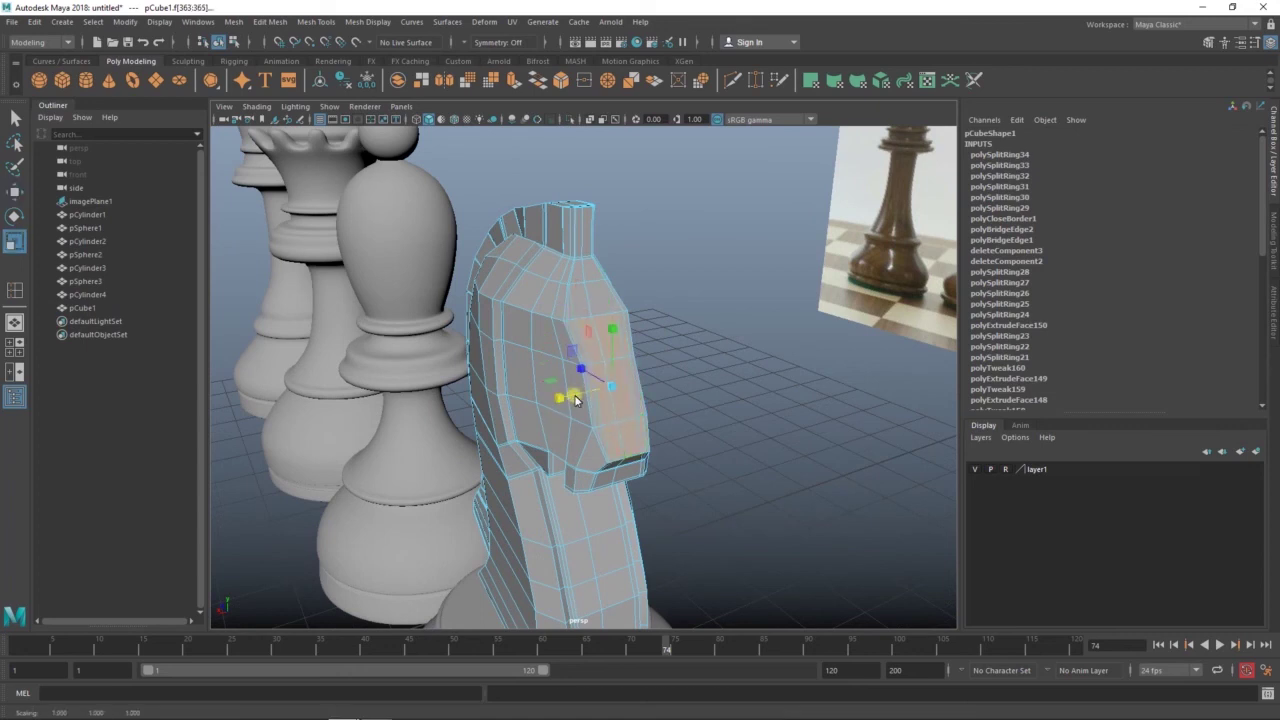
Scale down an edge and the cheek faces on the head's side to flatten it
scroll(575, 400, up, 3)
key(F10)
click(560, 298)
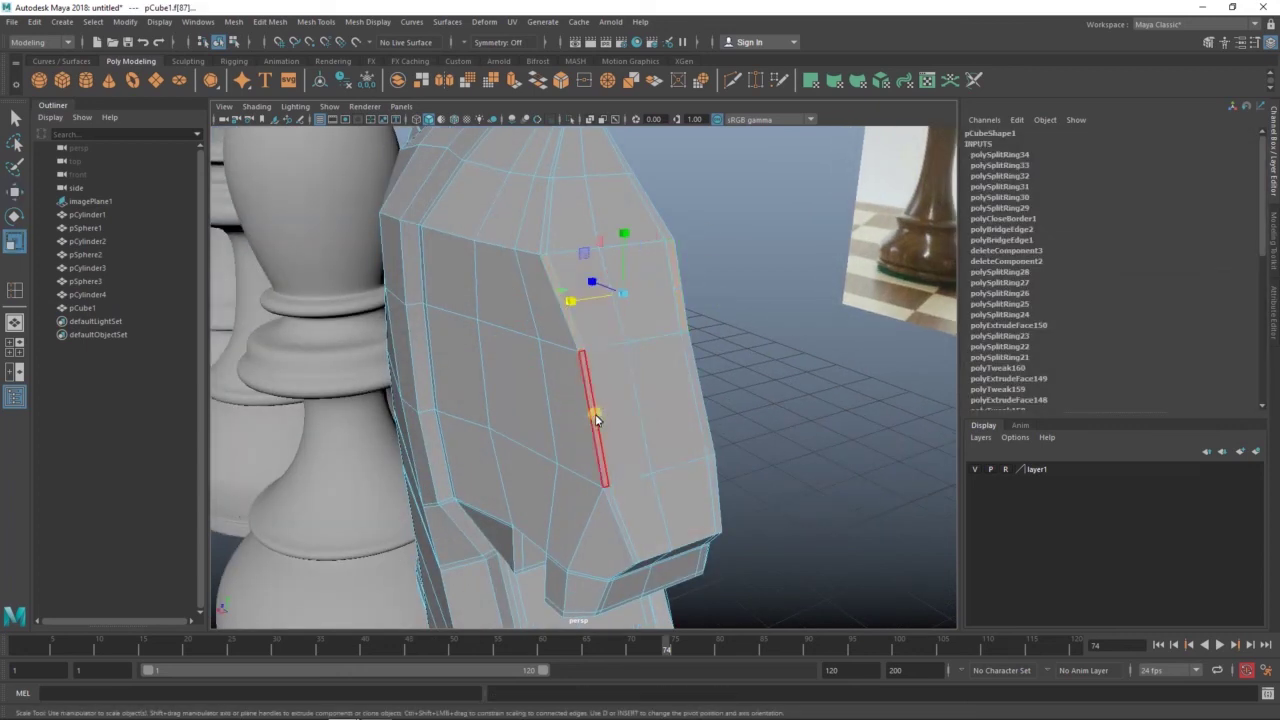
shift+click(639, 430)
shift+click(648, 530)
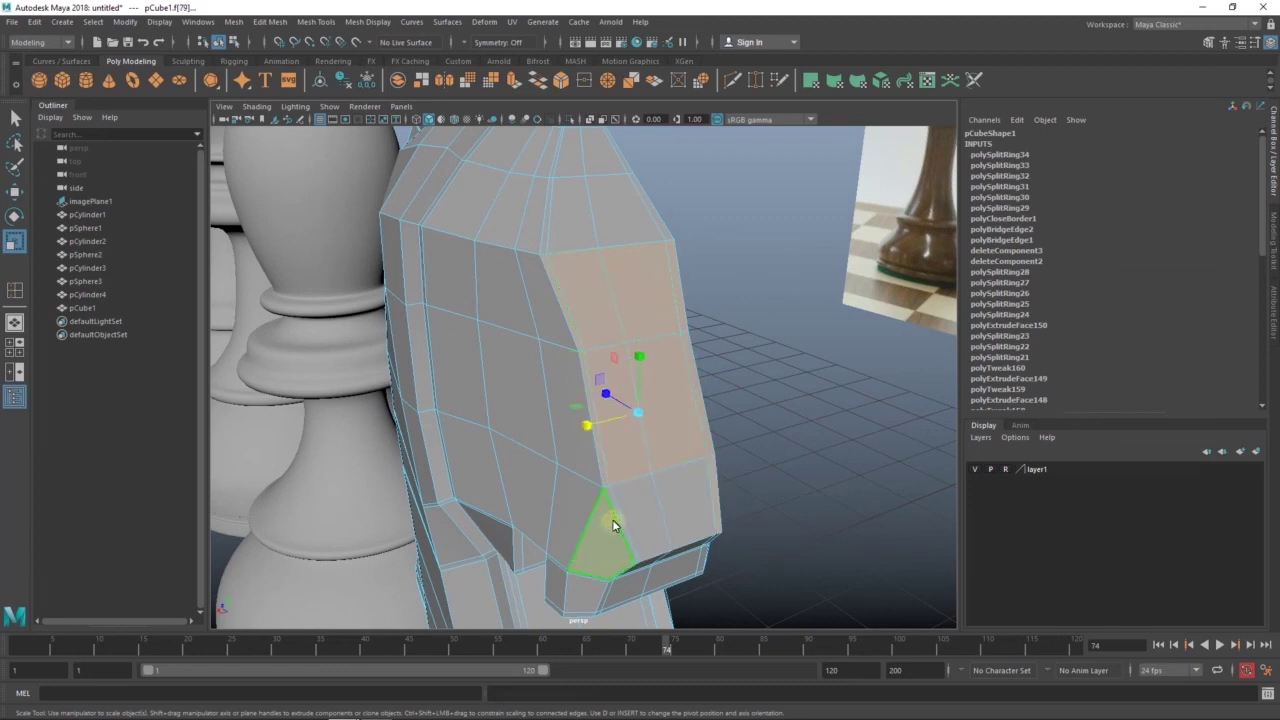
mouse_move(657, 486)
alt+mouse_down()
mouse_move(570, 365)
mouse_move(425, 266)
alt+mouse_up()
click(425, 266)
Narrow the knight's nose by scaling an edge, then check it from the front
click(605, 435)
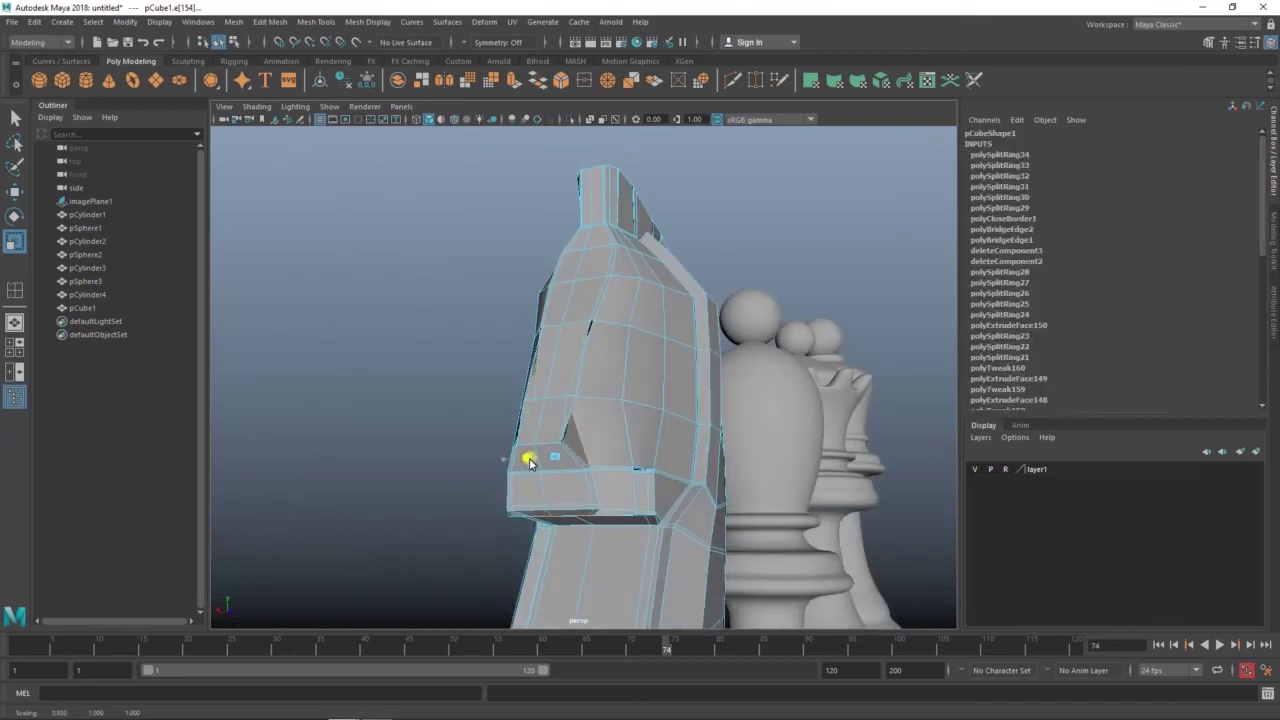
mouse_move(543, 502)
alt+mouse_down()
mouse_move(523, 466)
mouse_move(573, 510)
mouse_move(531, 509)
mouse_move(576, 527)
mouse_move(774, 255)
mouse_move(671, 277)
mouse_move(580, 409)
mouse_move(777, 349)
mouse_move(679, 470)
mouse_move(647, 401)
mouse_move(771, 471)
mouse_move(640, 453)
alt+mouse_up()
click(774, 255)
key(w)
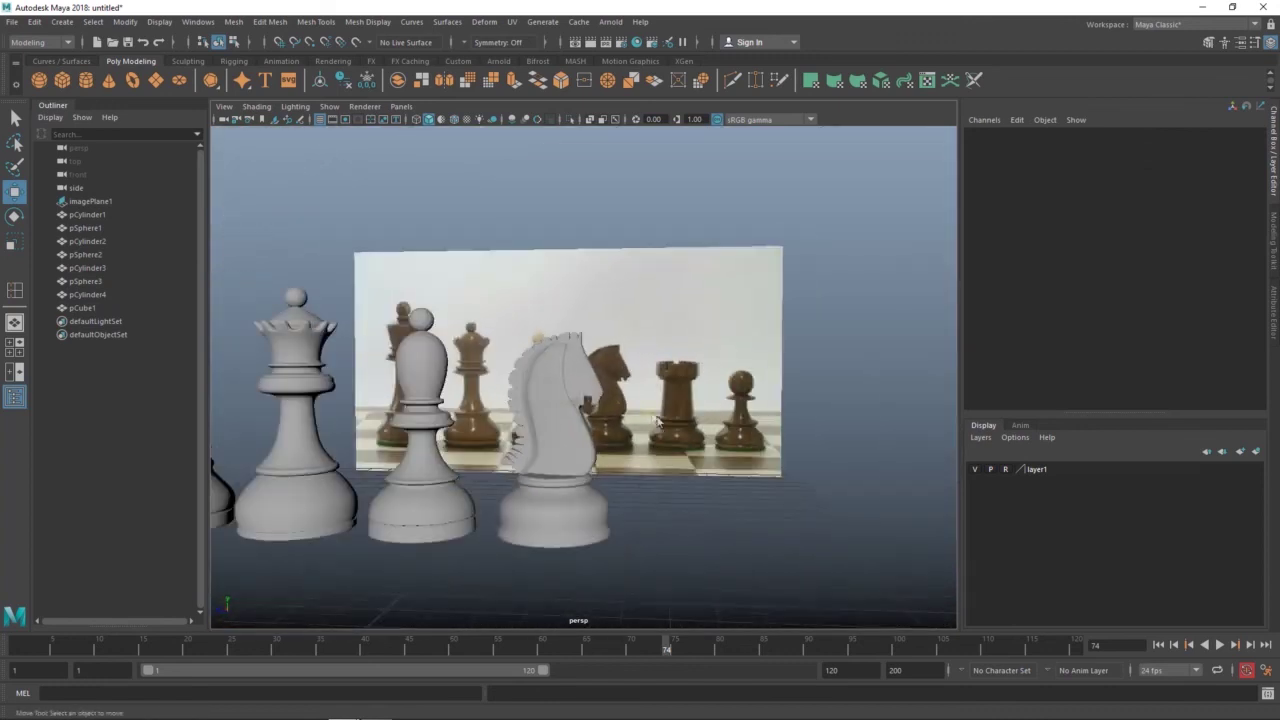